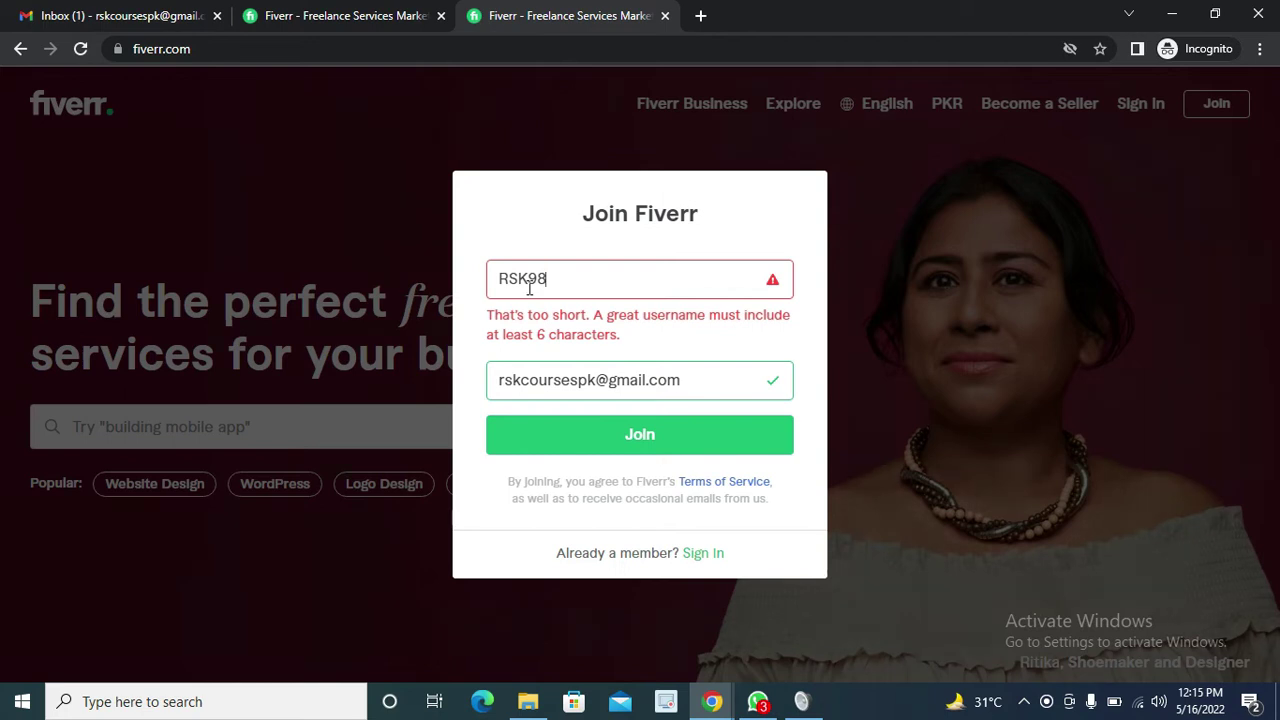
Revise the sign-up username to meet the minimum length so its validation check turns green
{"action": "type", "text": "6"}
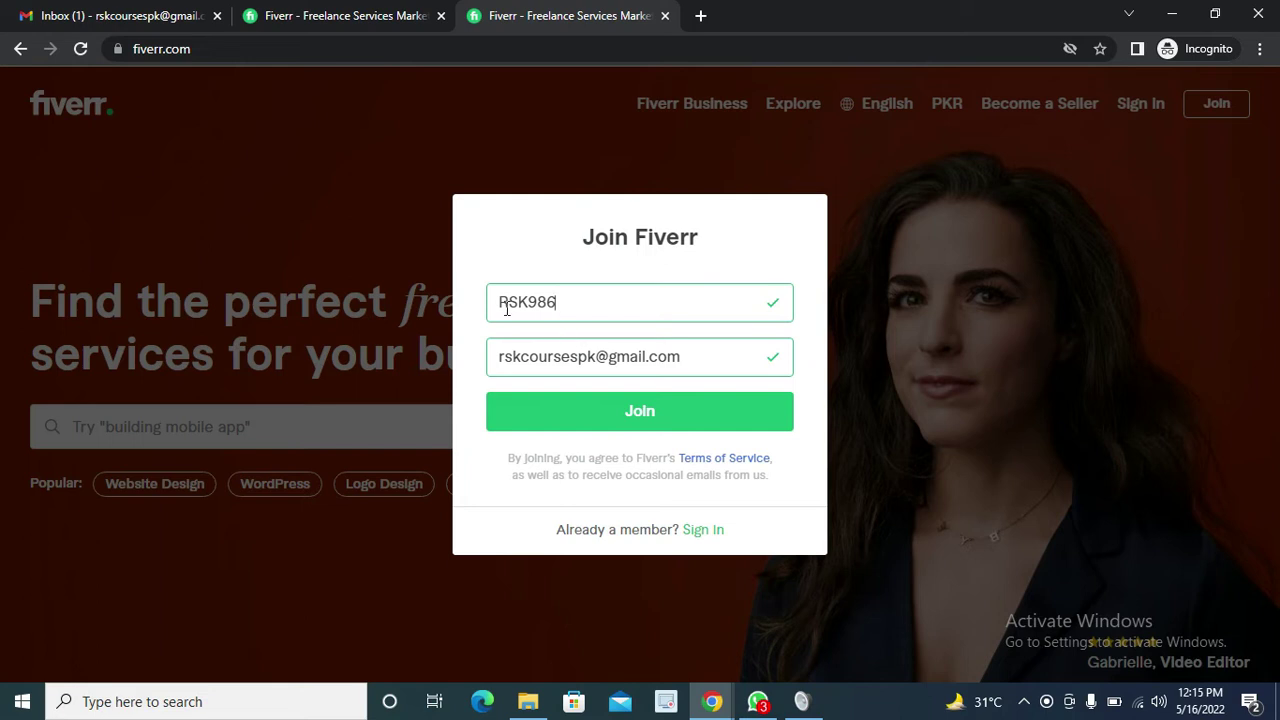
{"action": "left_click", "coordinate": [502, 306]}
{"action": "type", "text": "wp"}
{"action": "key", "text": "BackSpace"}
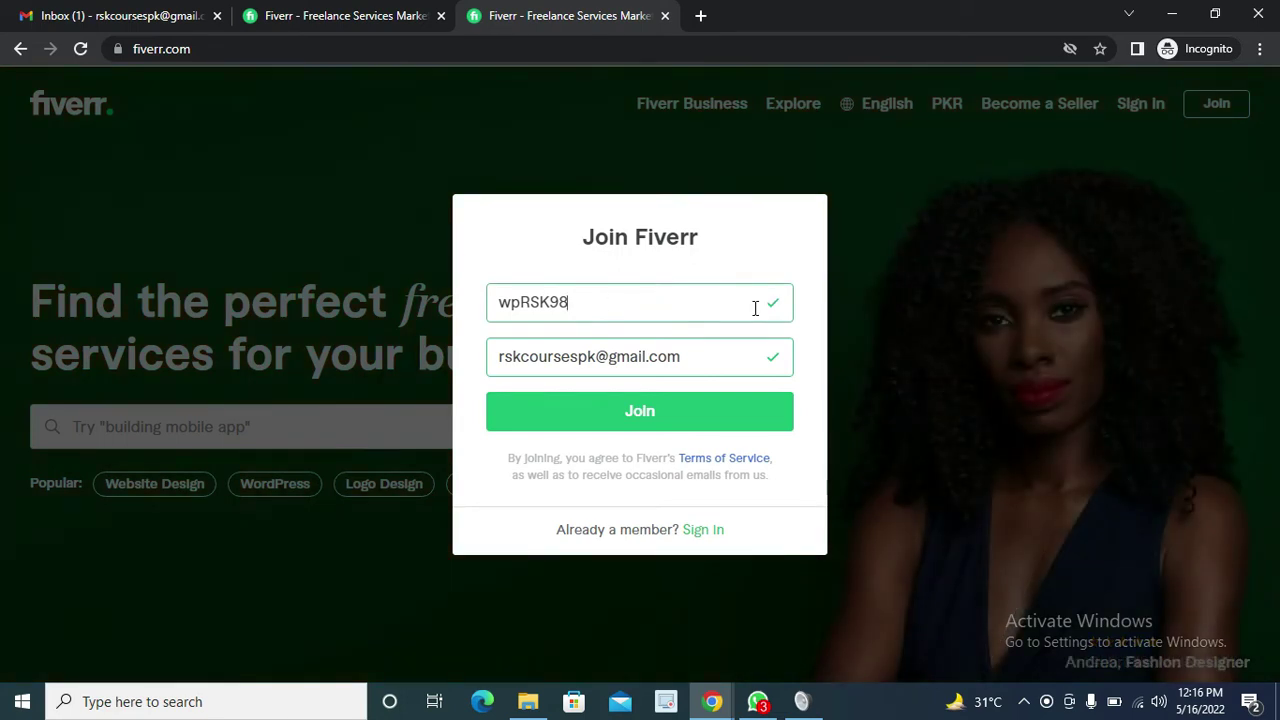
Submit the Join form, dismiss the 'Here for work?' popup, and switch to the Gmail inbox
{"action": "left_click", "coordinate": [634, 432]}
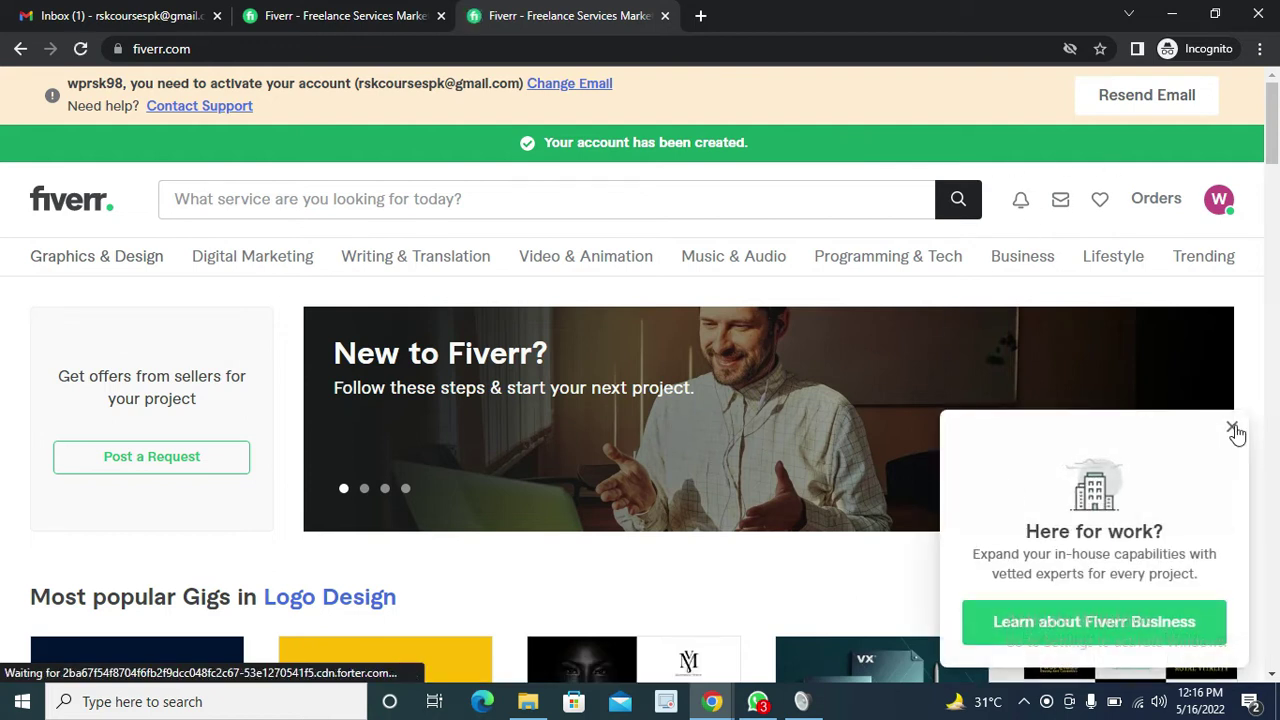
{"action": "left_click", "coordinate": [1233, 430]}
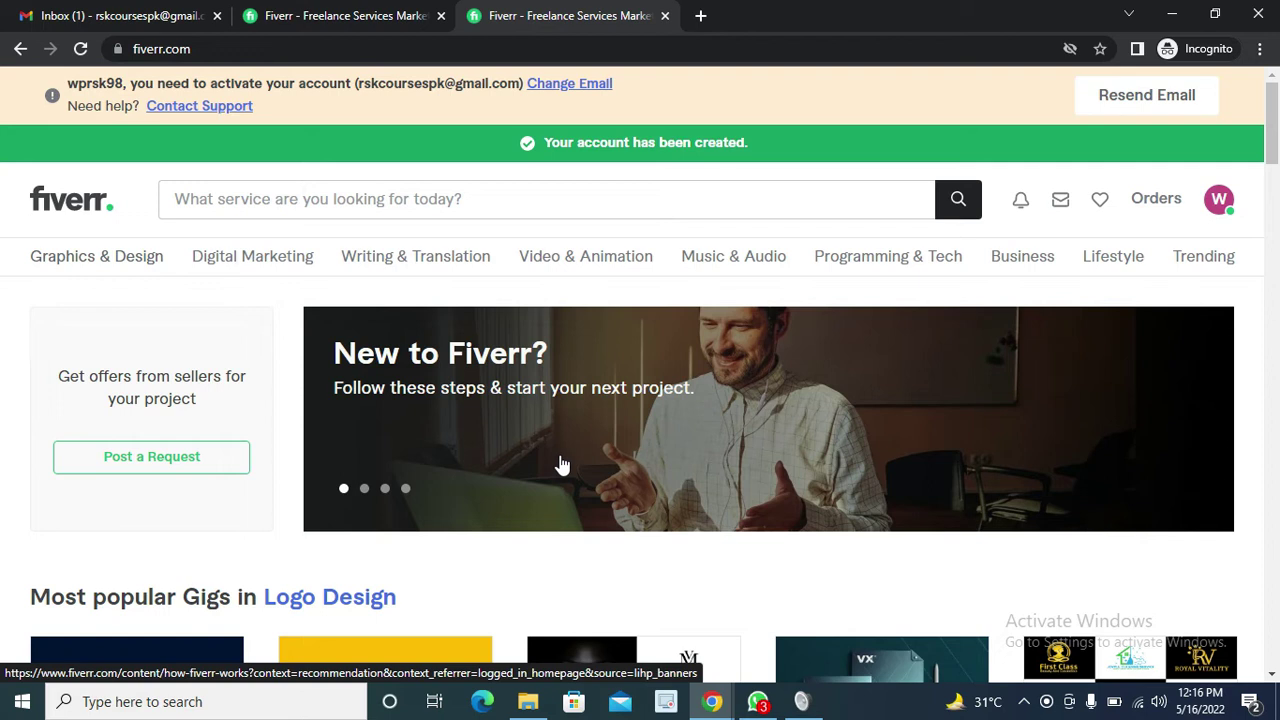
{"action": "left_click", "coordinate": [18, 14]}
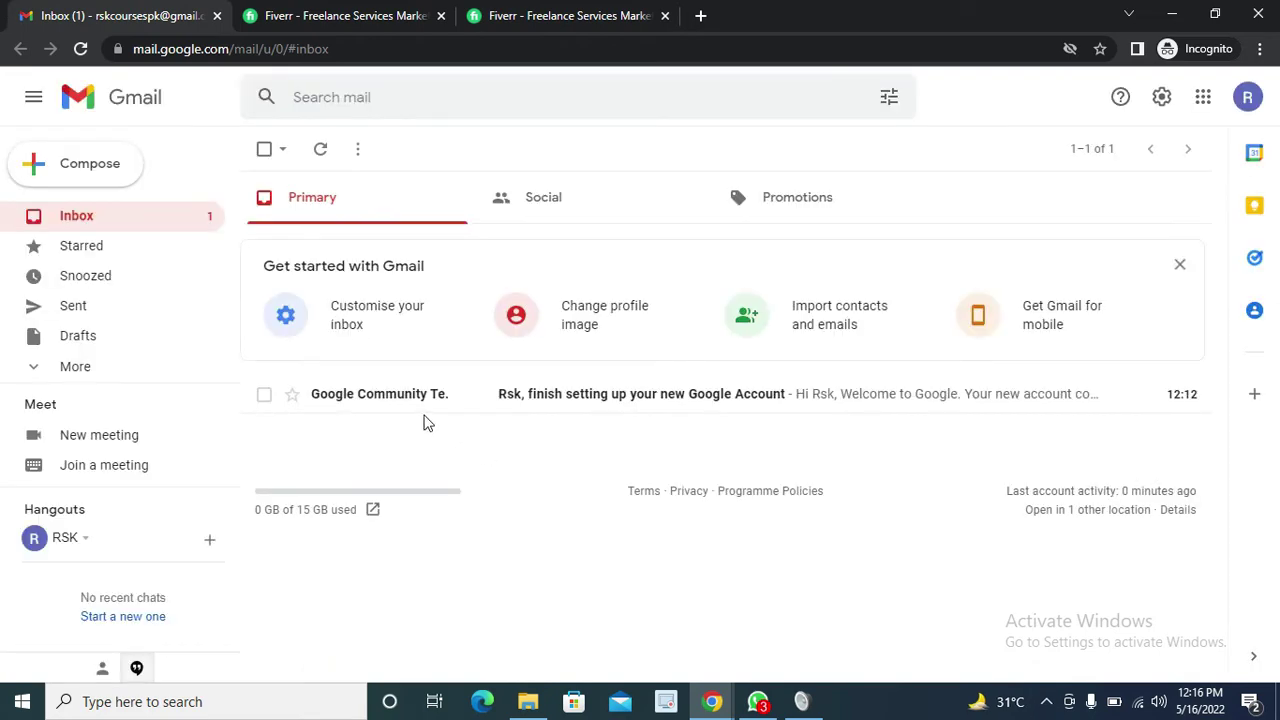
Look for the Fiverr activation email in the Gmail Inbox and Spam folder, then return to Fiverr
{"action": "left_click", "coordinate": [80, 48]}
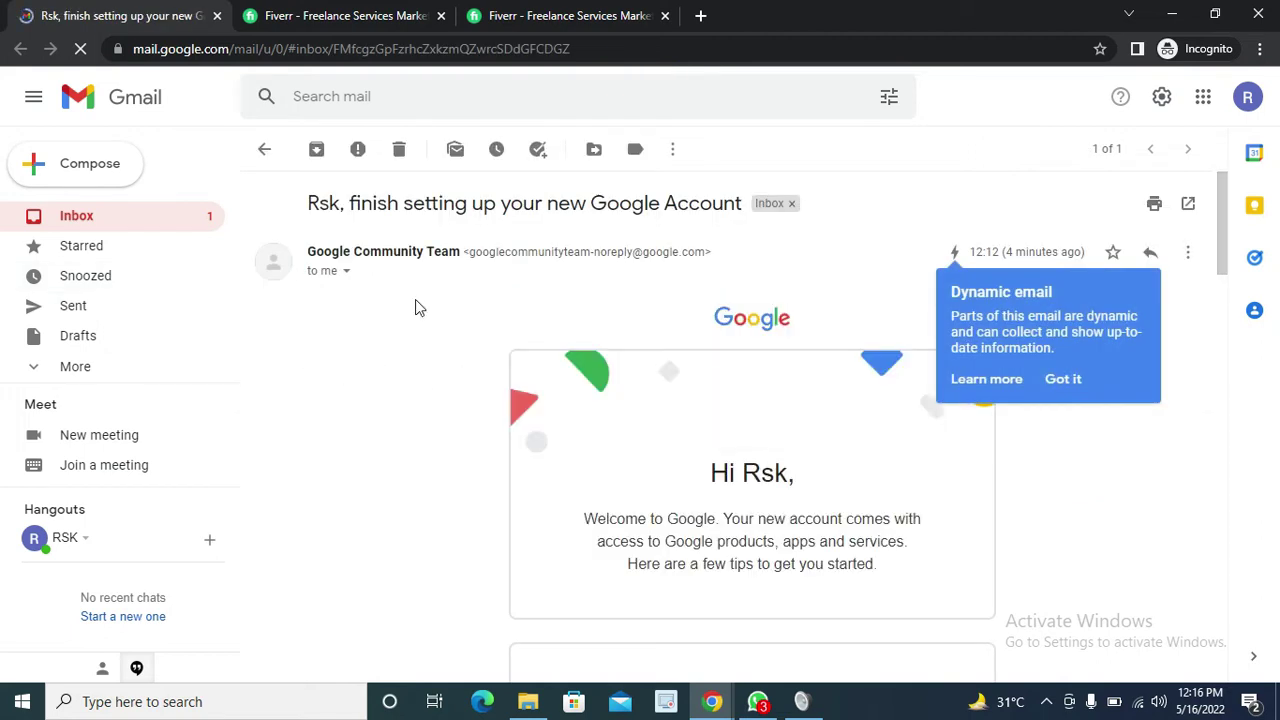
{"action": "left_click", "coordinate": [266, 150]}
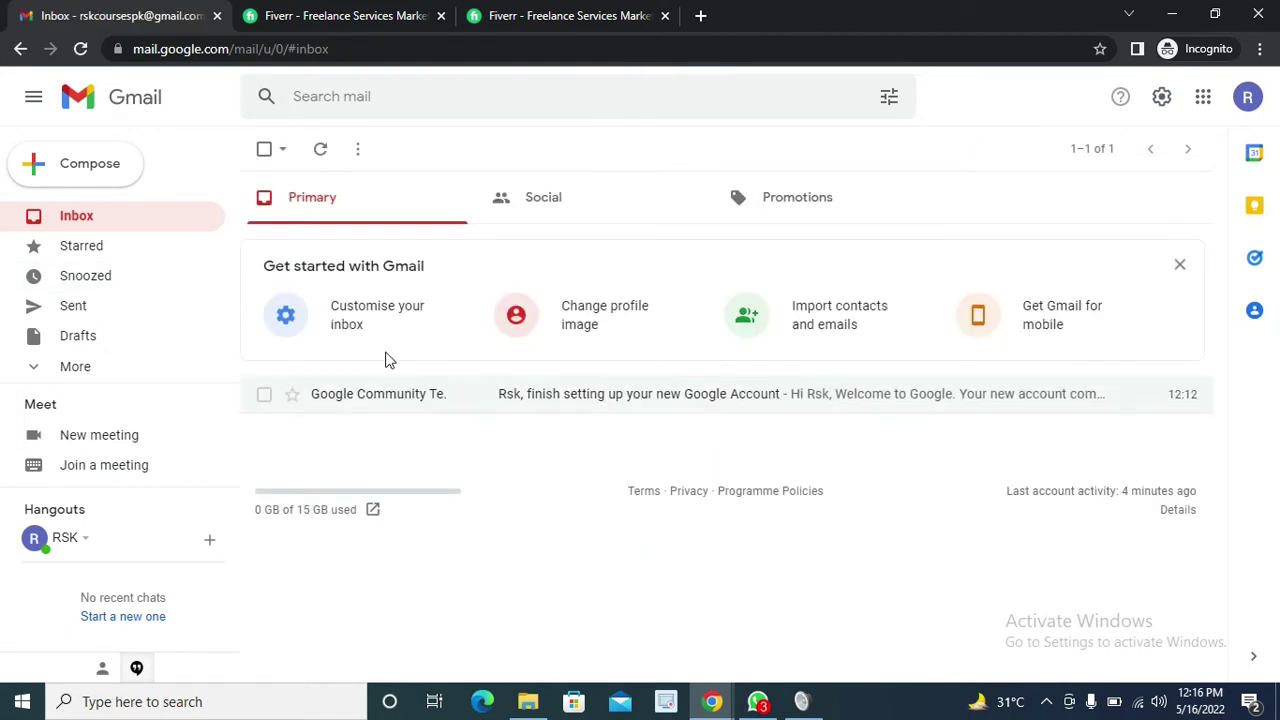
{"action": "left_click", "coordinate": [74, 366]}
{"action": "scroll", "coordinate": [174, 300], "scroll_direction": "down", "scroll_amount": 5}
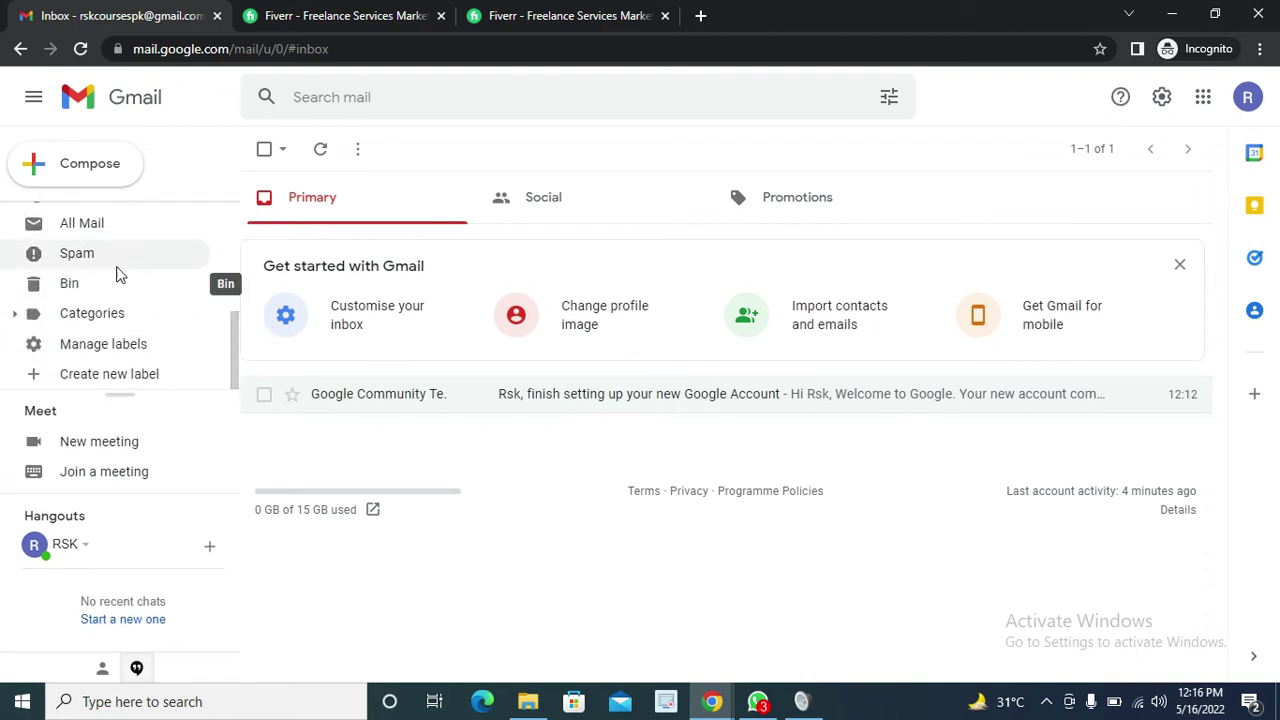
{"action": "left_click", "coordinate": [100, 256]}
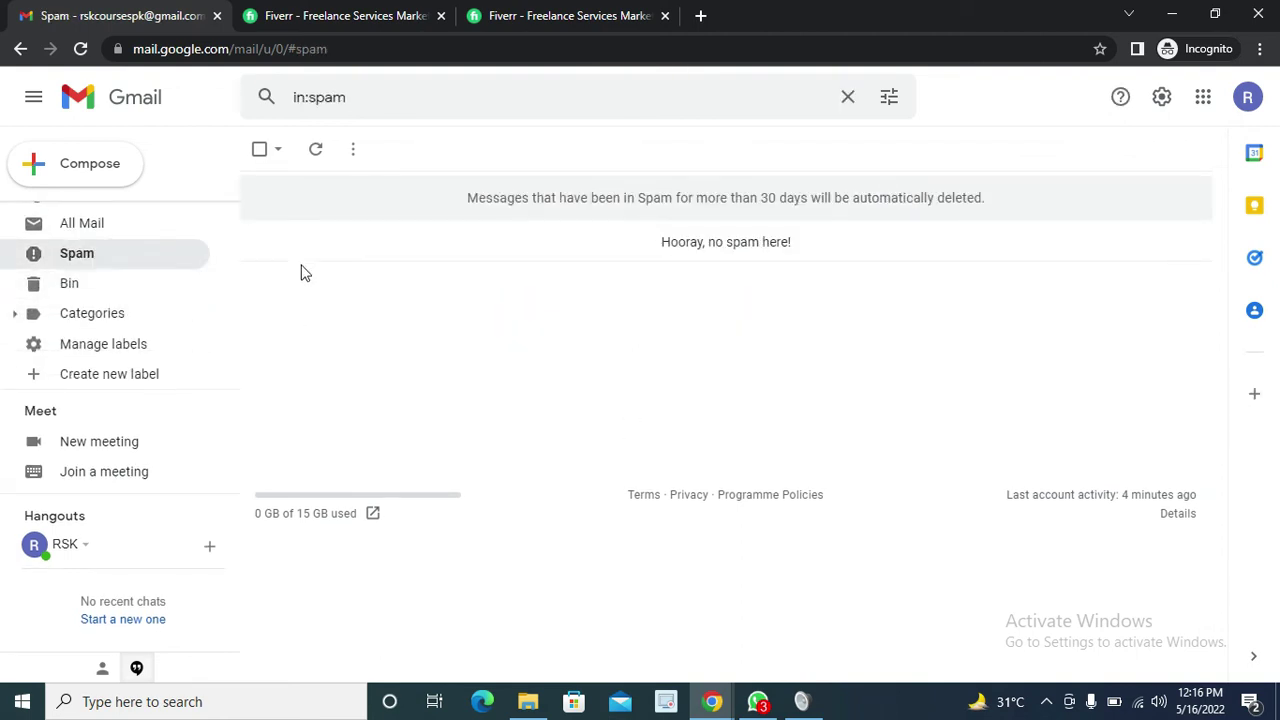
{"action": "scroll", "coordinate": [150, 276], "scroll_direction": "up", "scroll_amount": 5}
{"action": "left_click", "coordinate": [77, 222]}
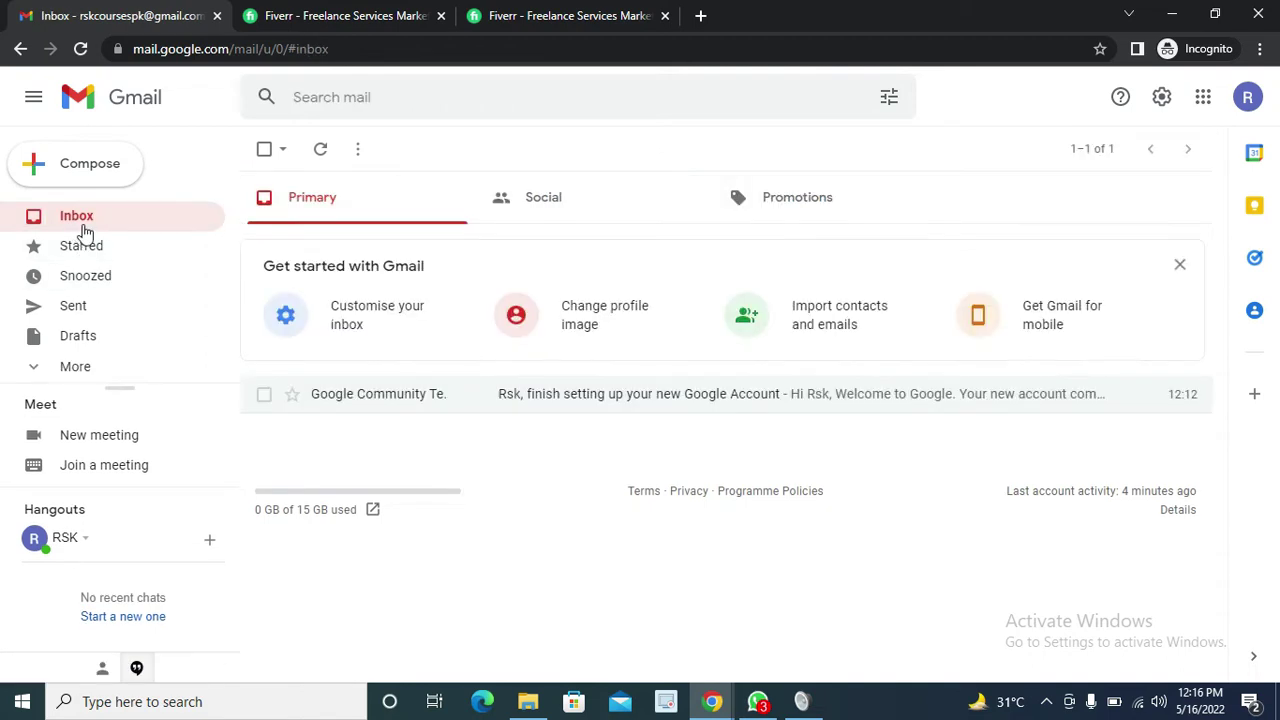
{"action": "left_click", "coordinate": [529, 12]}
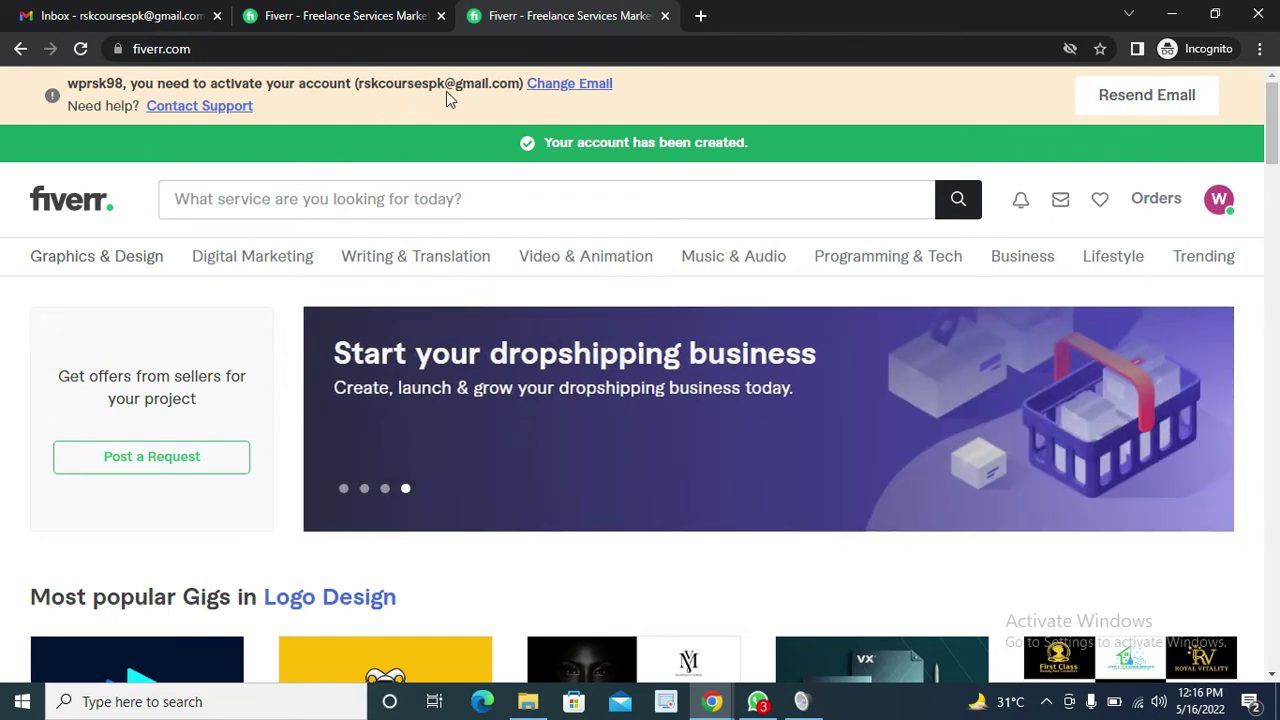
Resend the activation email, dismiss the 'already activated' notice, and reload the Fiverr home page
{"action": "left_click", "coordinate": [1160, 96]}
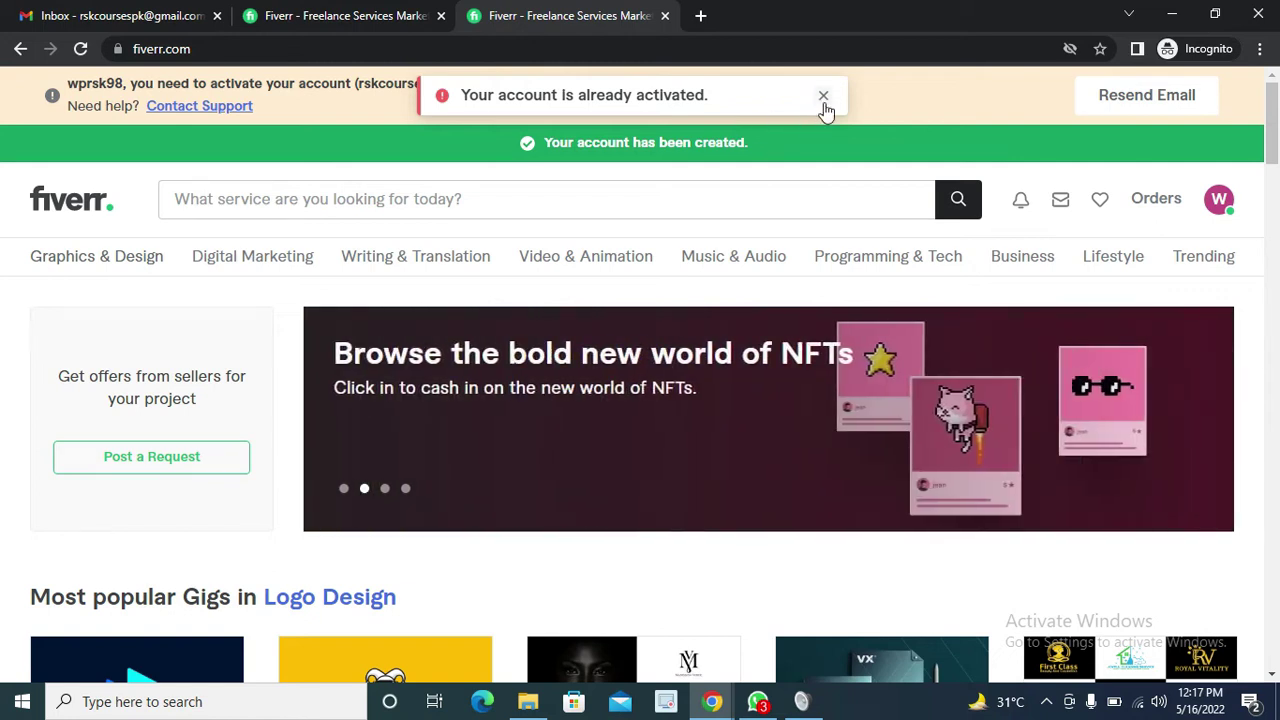
{"action": "left_click", "coordinate": [823, 97]}
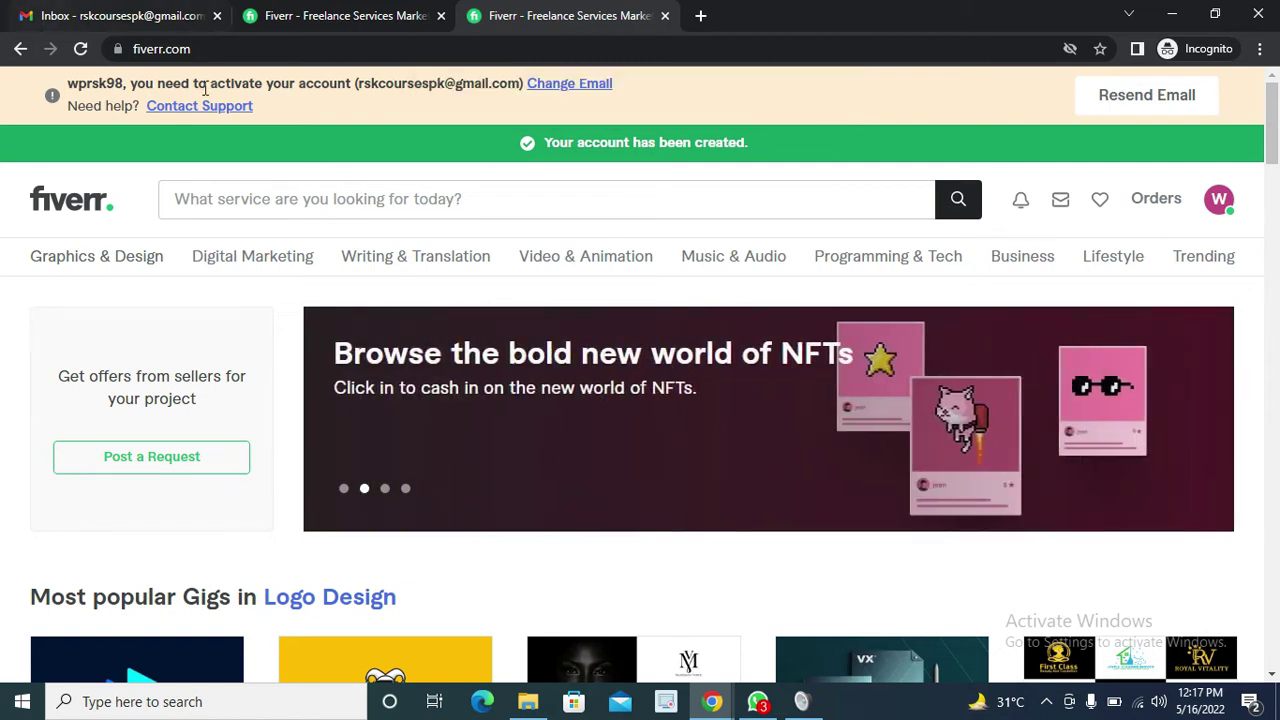
{"action": "left_click", "coordinate": [80, 48]}
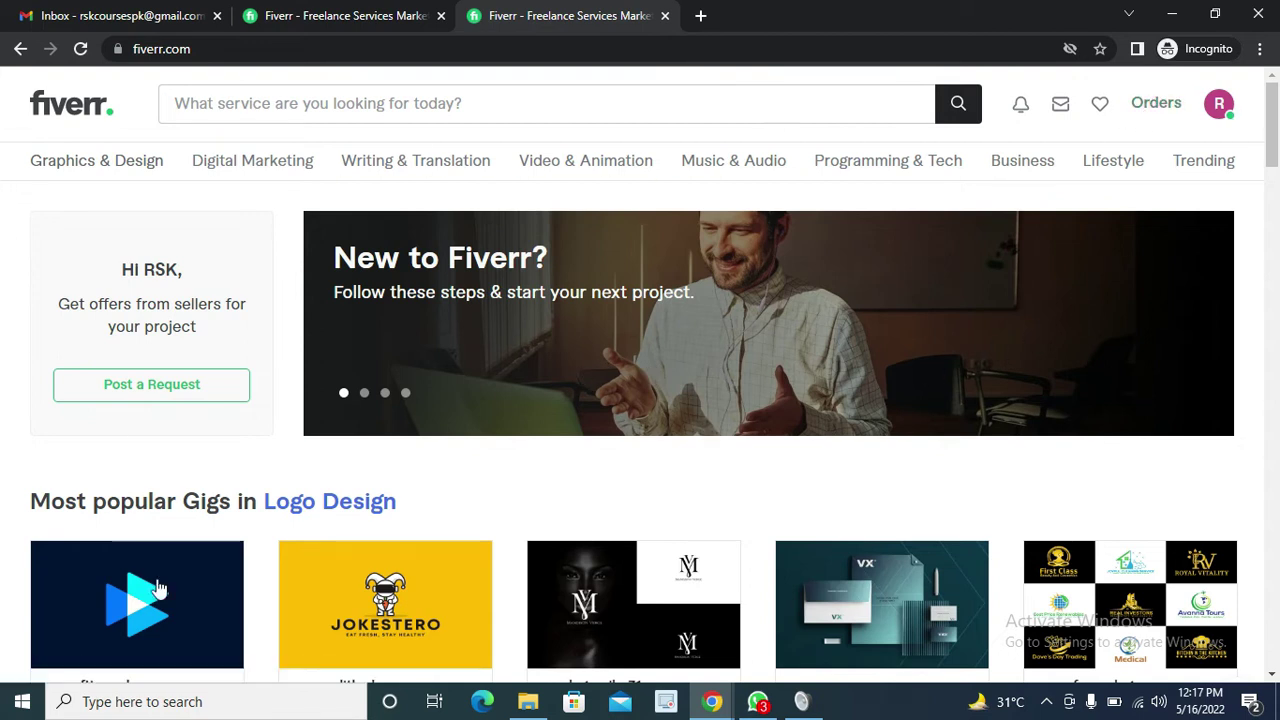
Choose Become a Seller from the profile avatar's account menu
{"action": "scroll", "coordinate": [826, 577], "scroll_direction": "down", "scroll_amount": 6}
{"action": "scroll", "coordinate": [557, 520], "scroll_direction": "up", "scroll_amount": 6}
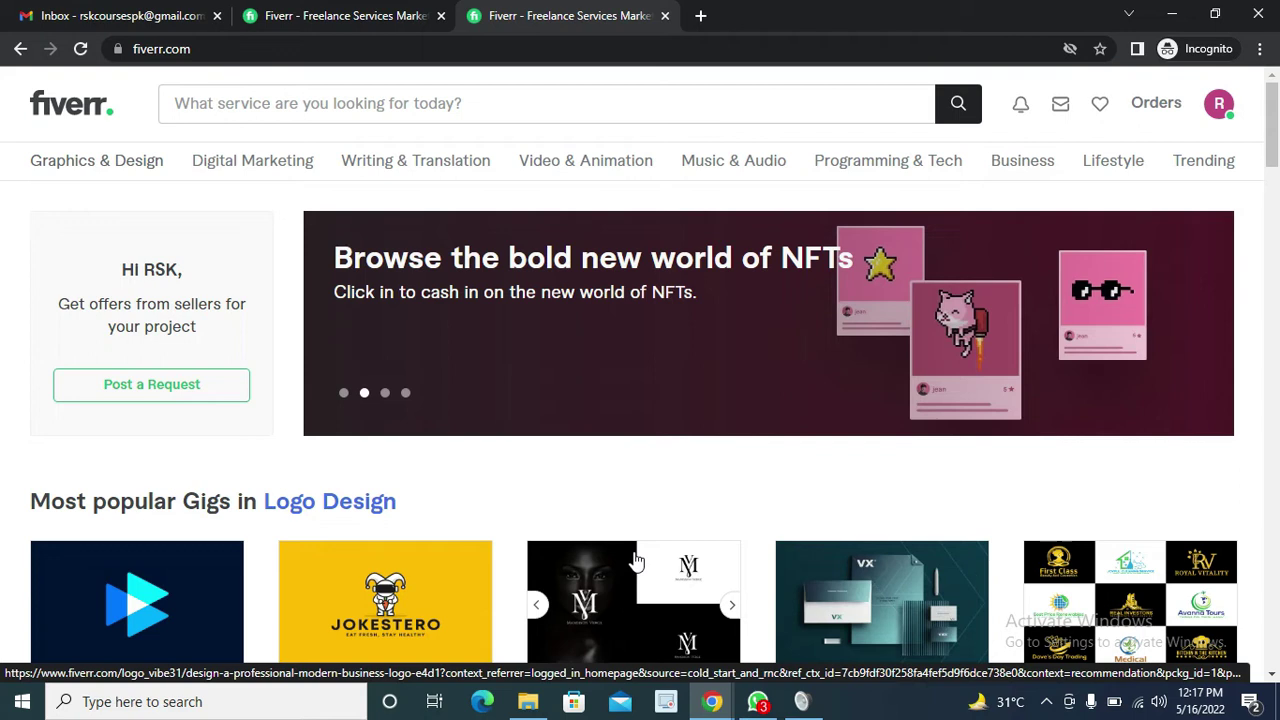
{"action": "left_click", "coordinate": [1222, 122]}
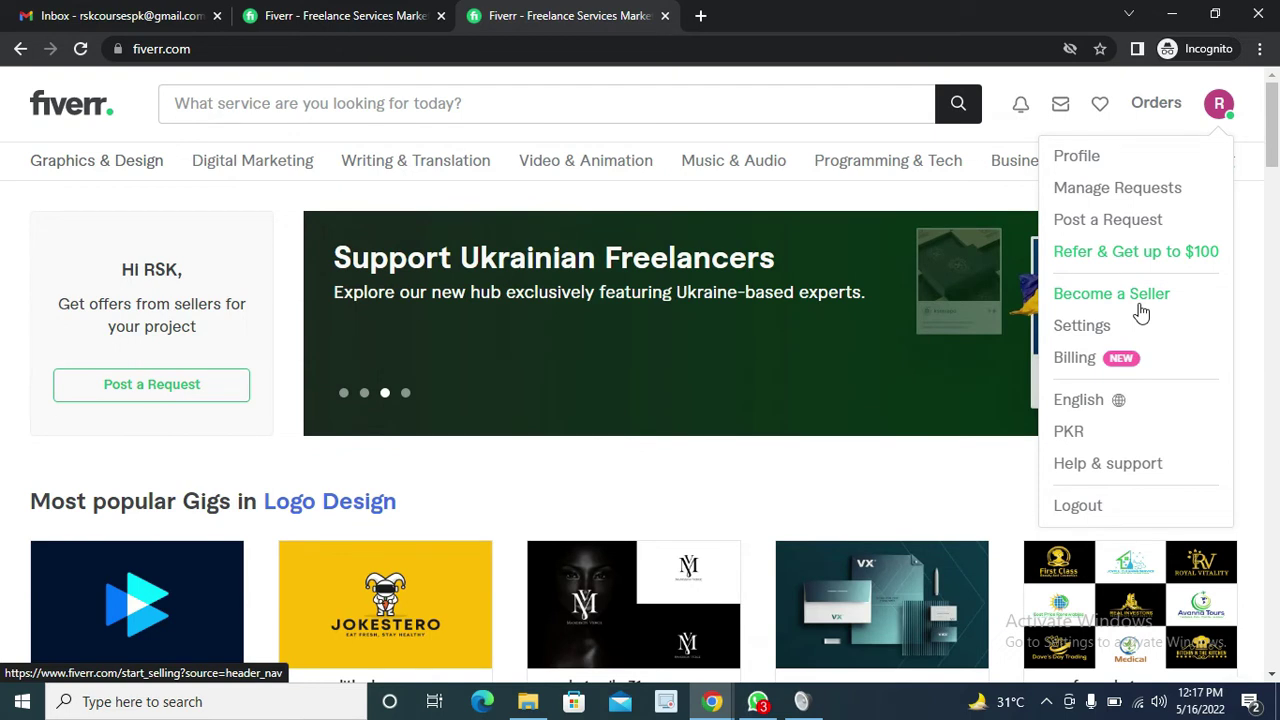
{"action": "left_click", "coordinate": [1217, 106]}
{"action": "left_click", "coordinate": [1218, 110]}
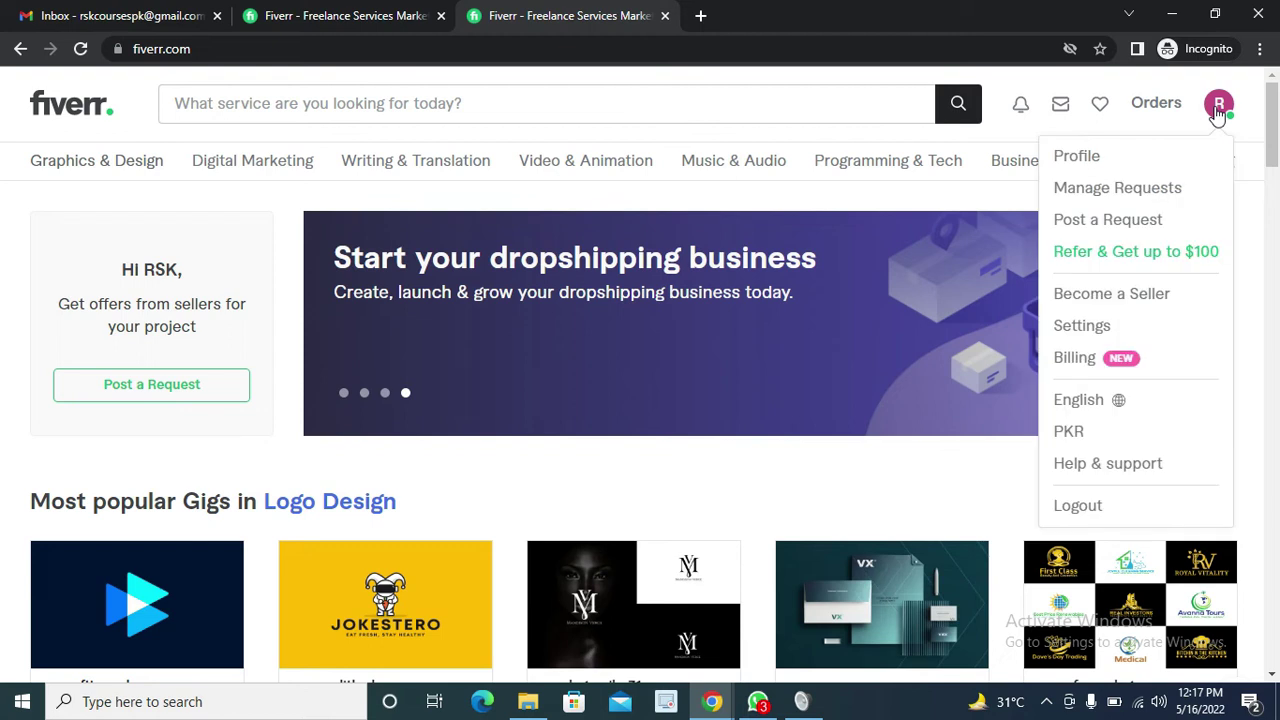
{"action": "left_click", "coordinate": [1100, 296]}
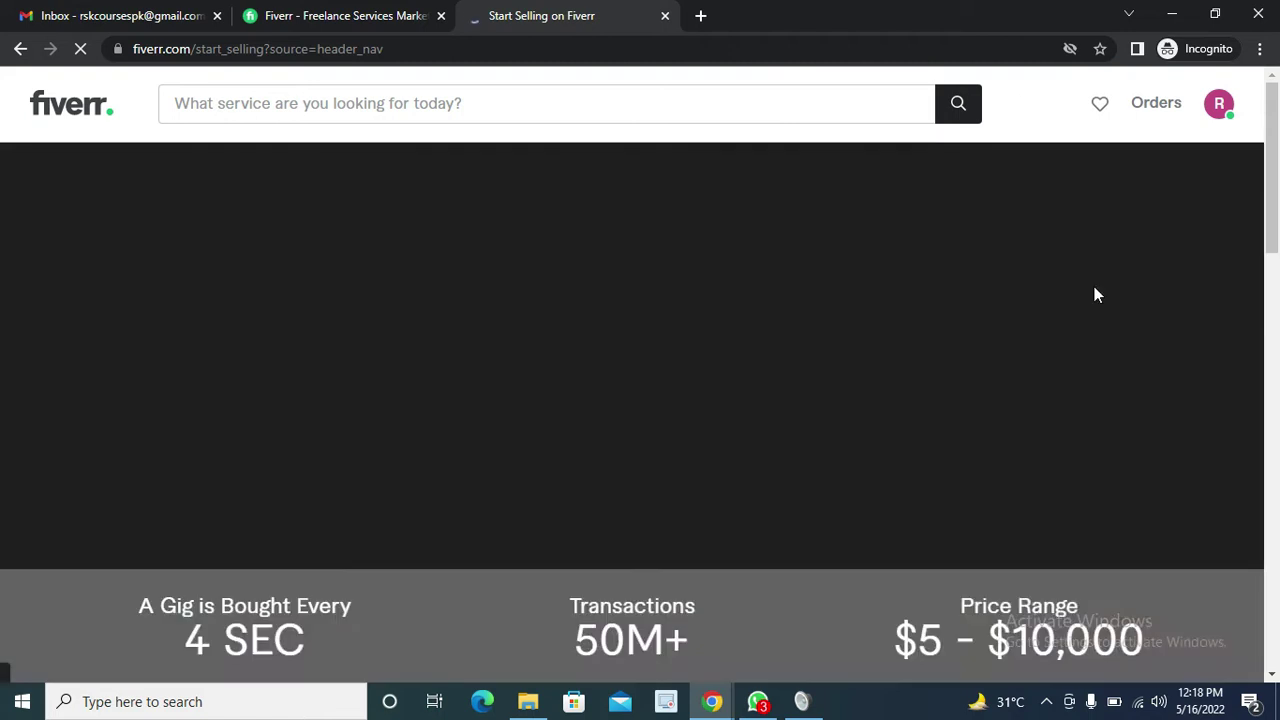
Start selling and continue past the overview, profile tips and things-to-avoid pages to Personal Info
{"action": "scroll", "coordinate": [640, 360], "scroll_direction": "down", "scroll_amount": 3}
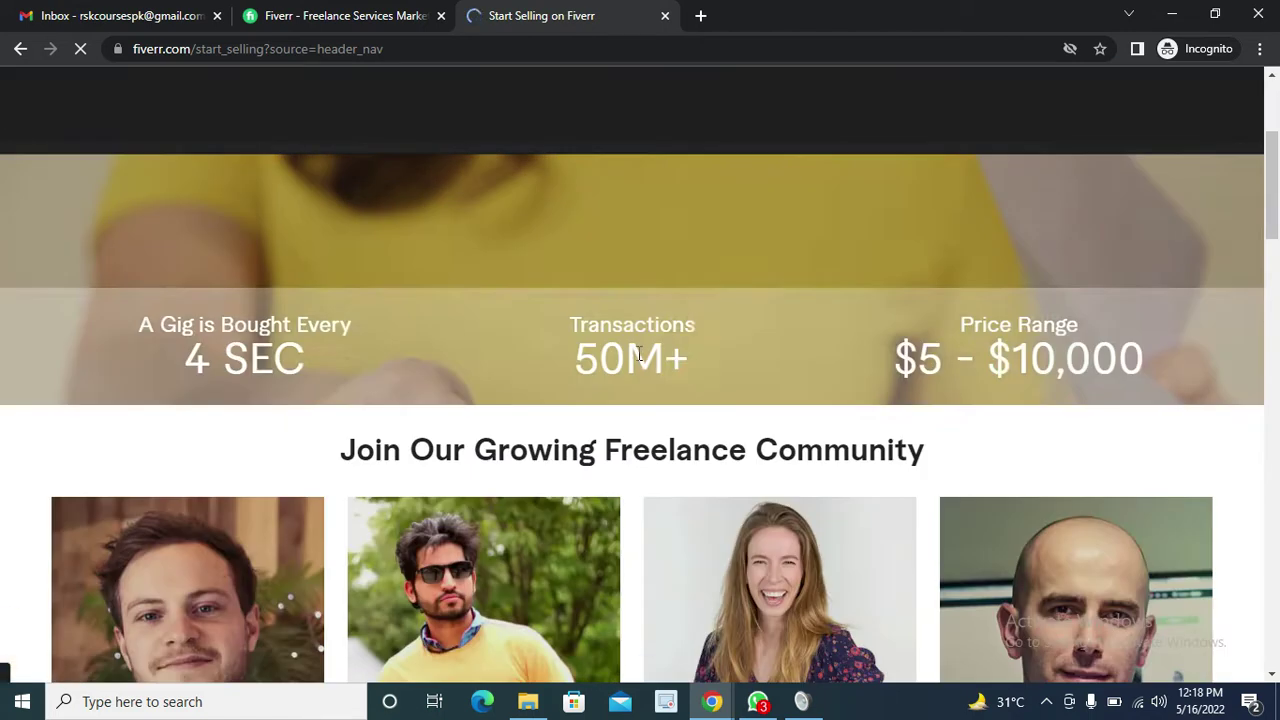
{"action": "scroll", "coordinate": [644, 342], "scroll_direction": "up", "scroll_amount": 3}
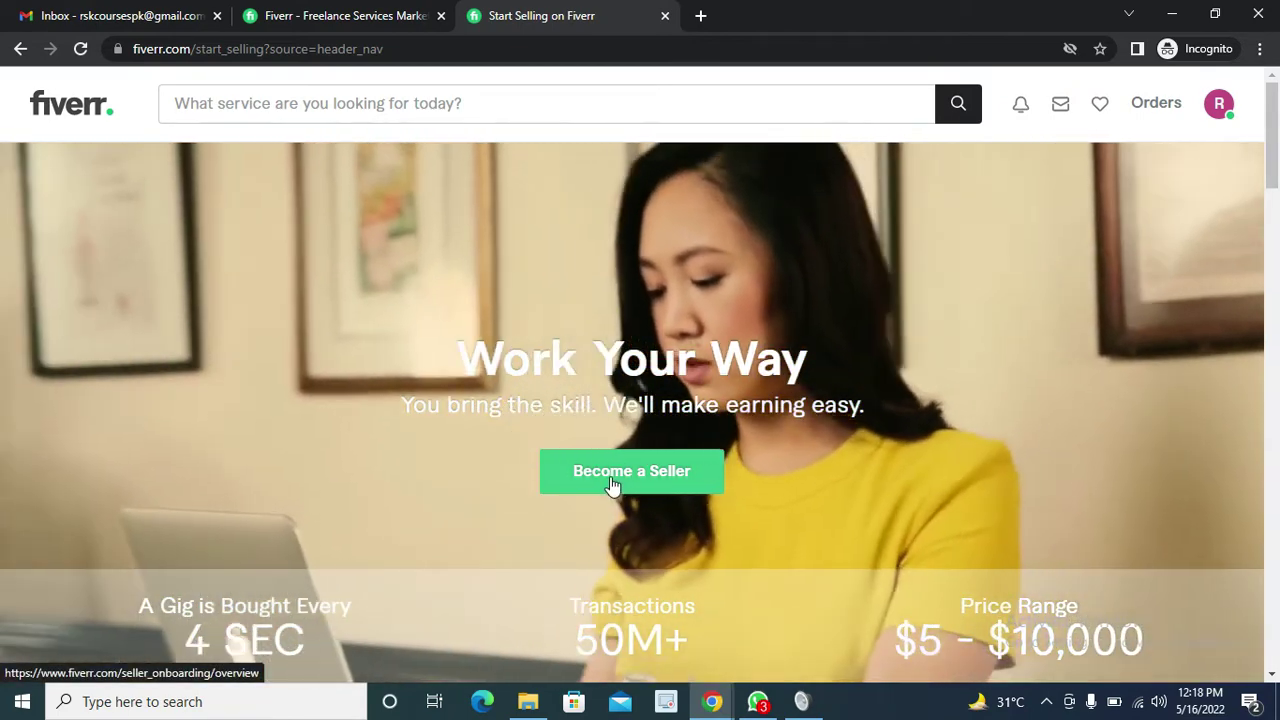
{"action": "left_click", "coordinate": [612, 484]}
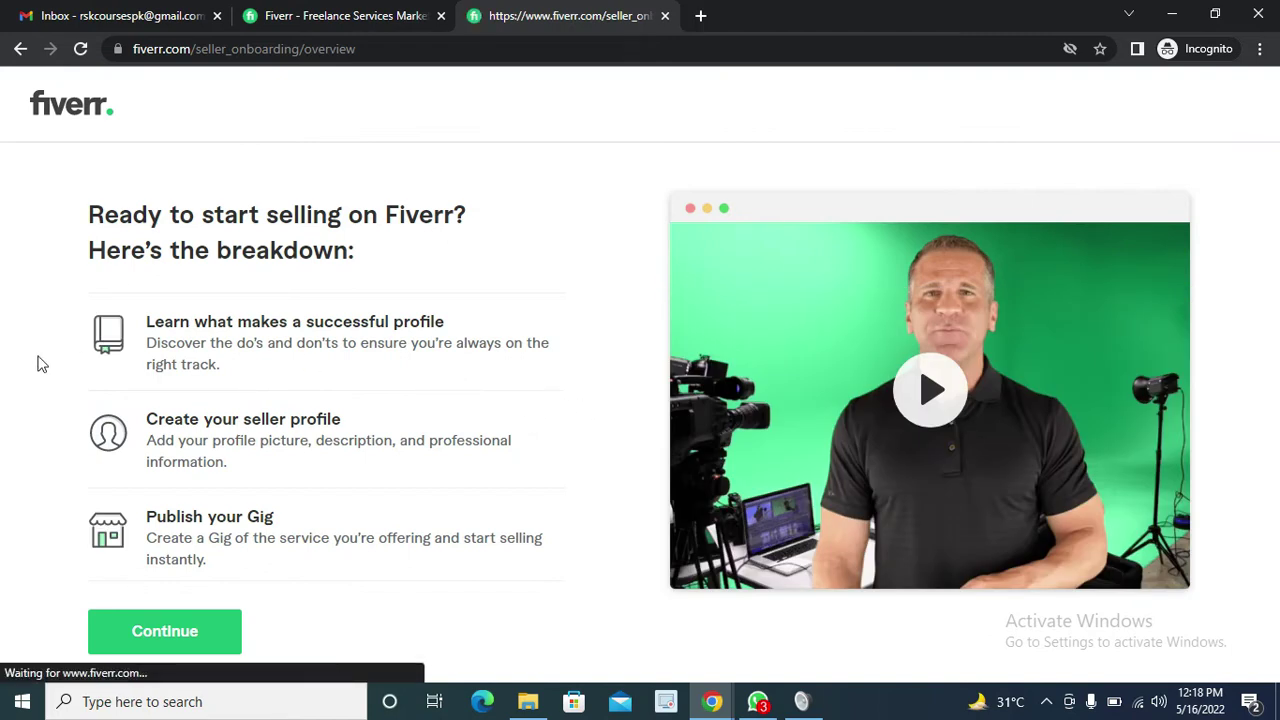
{"action": "scroll", "coordinate": [236, 306], "scroll_direction": "down", "scroll_amount": 1}
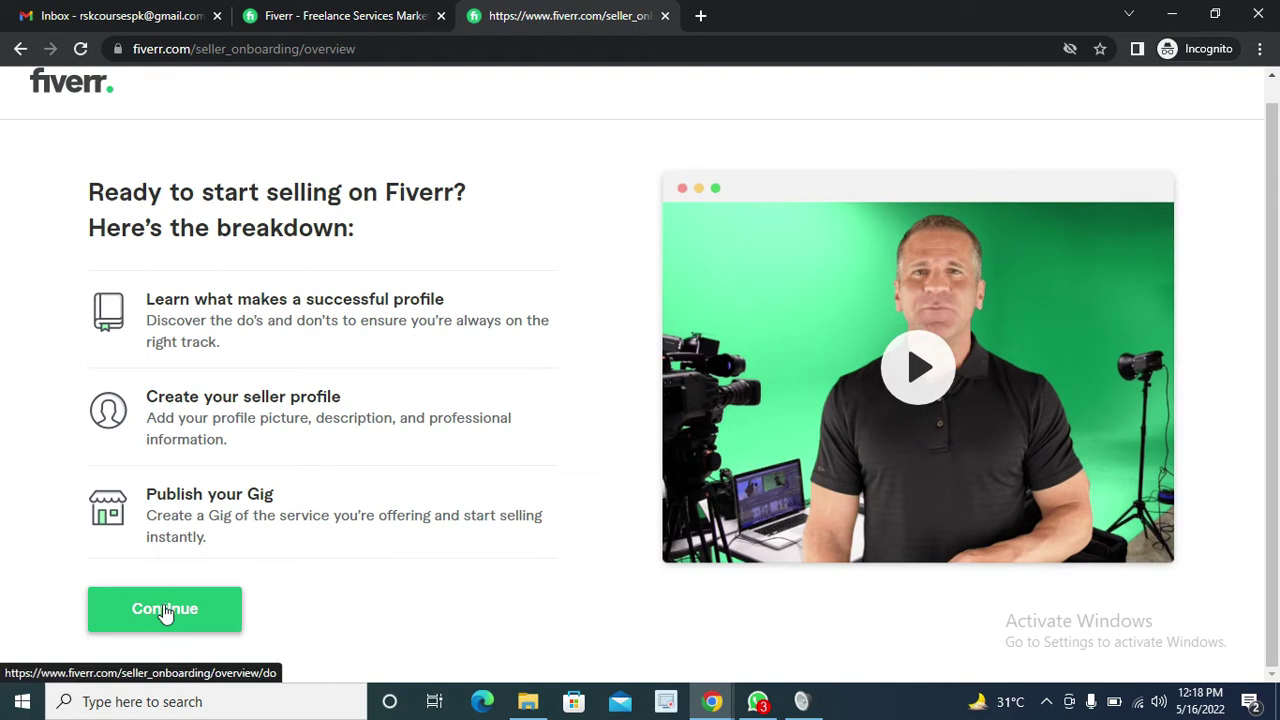
{"action": "left_click", "coordinate": [165, 610]}
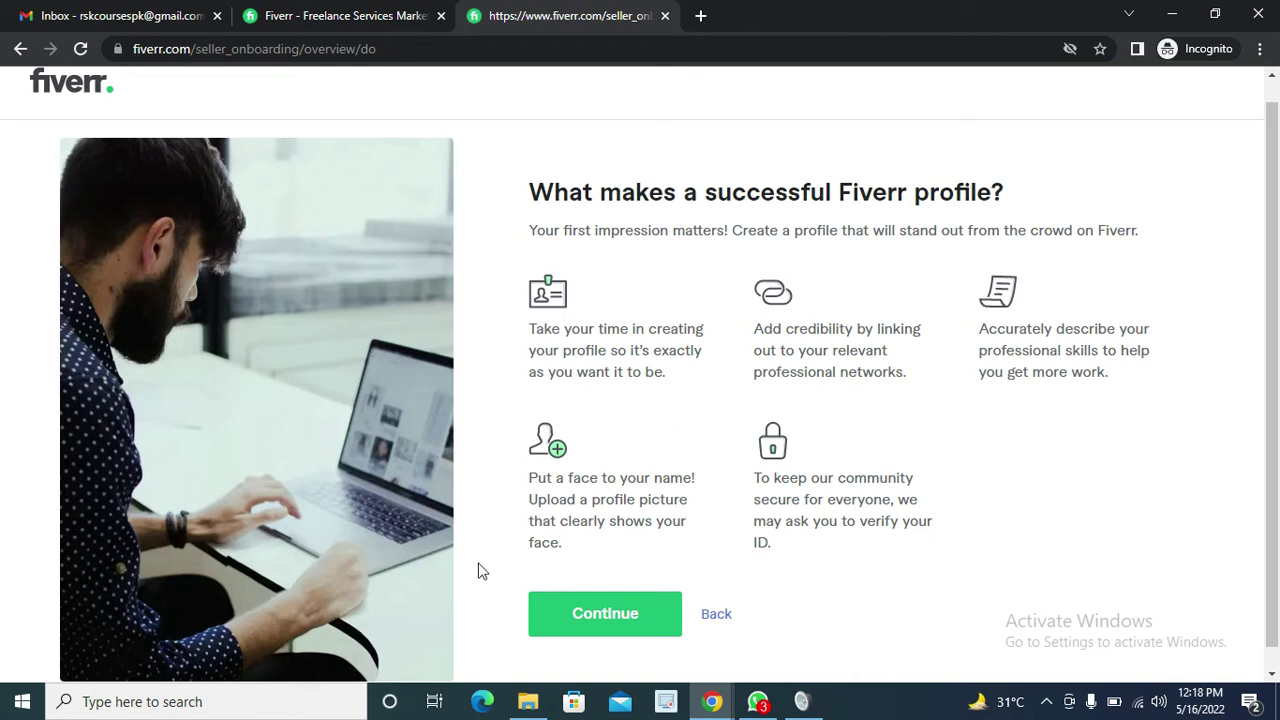
{"action": "left_click", "coordinate": [616, 620]}
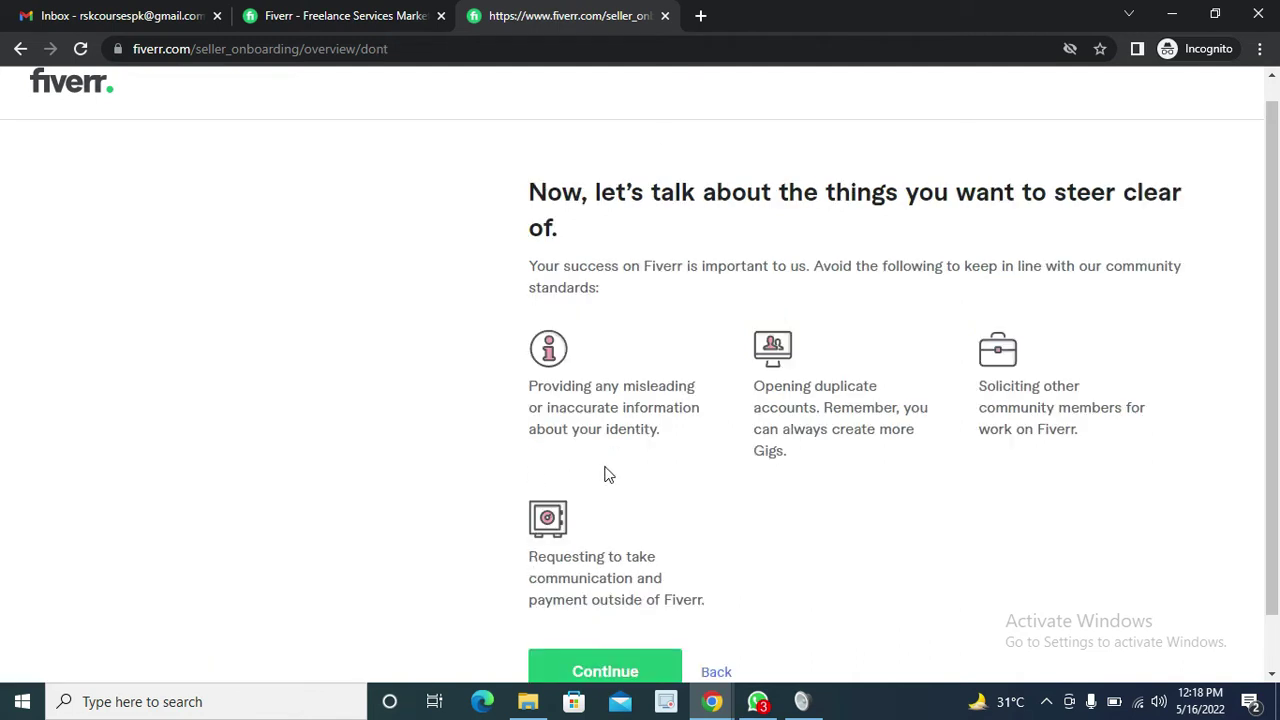
{"action": "scroll", "coordinate": [667, 467], "scroll_direction": "down", "scroll_amount": 1}
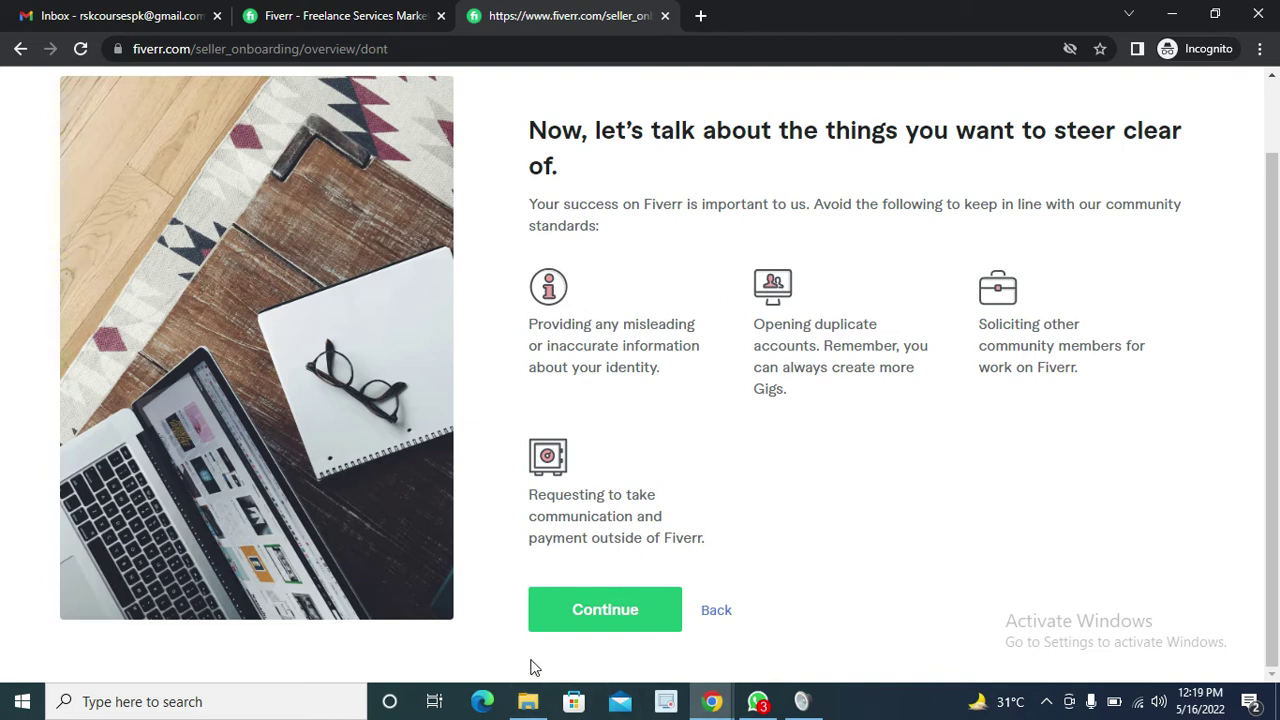
{"action": "left_click", "coordinate": [583, 612]}
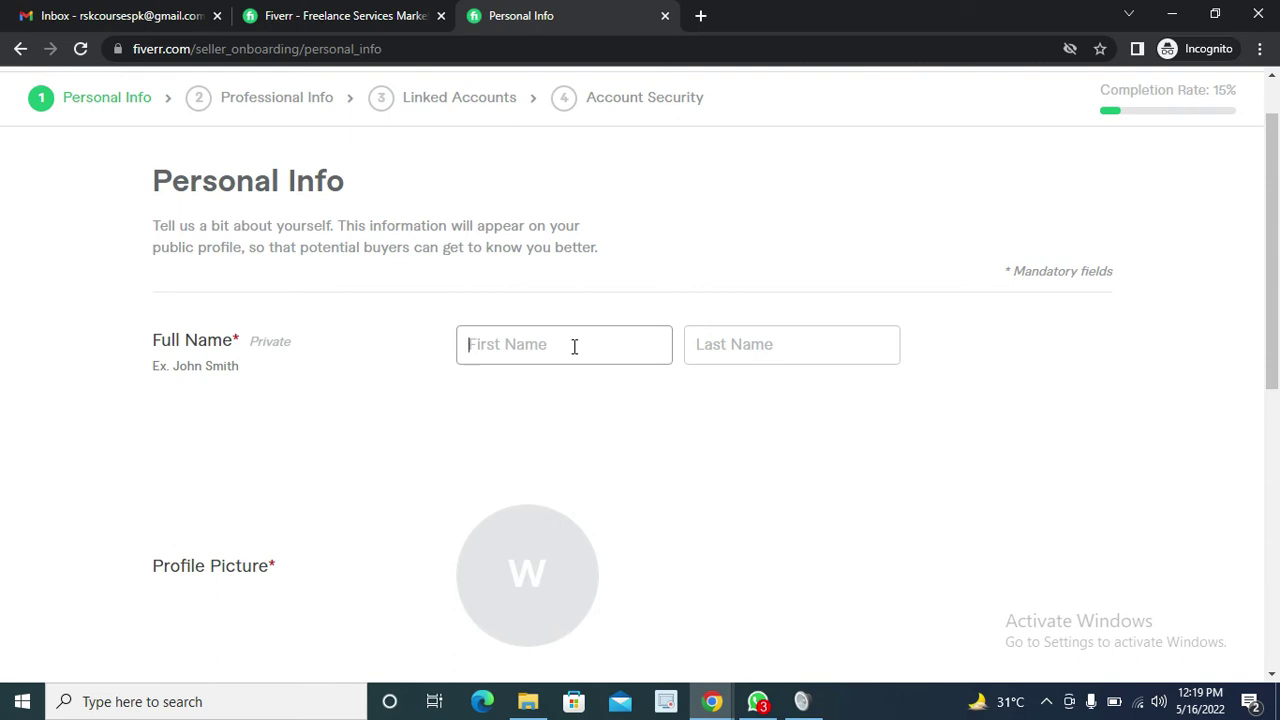
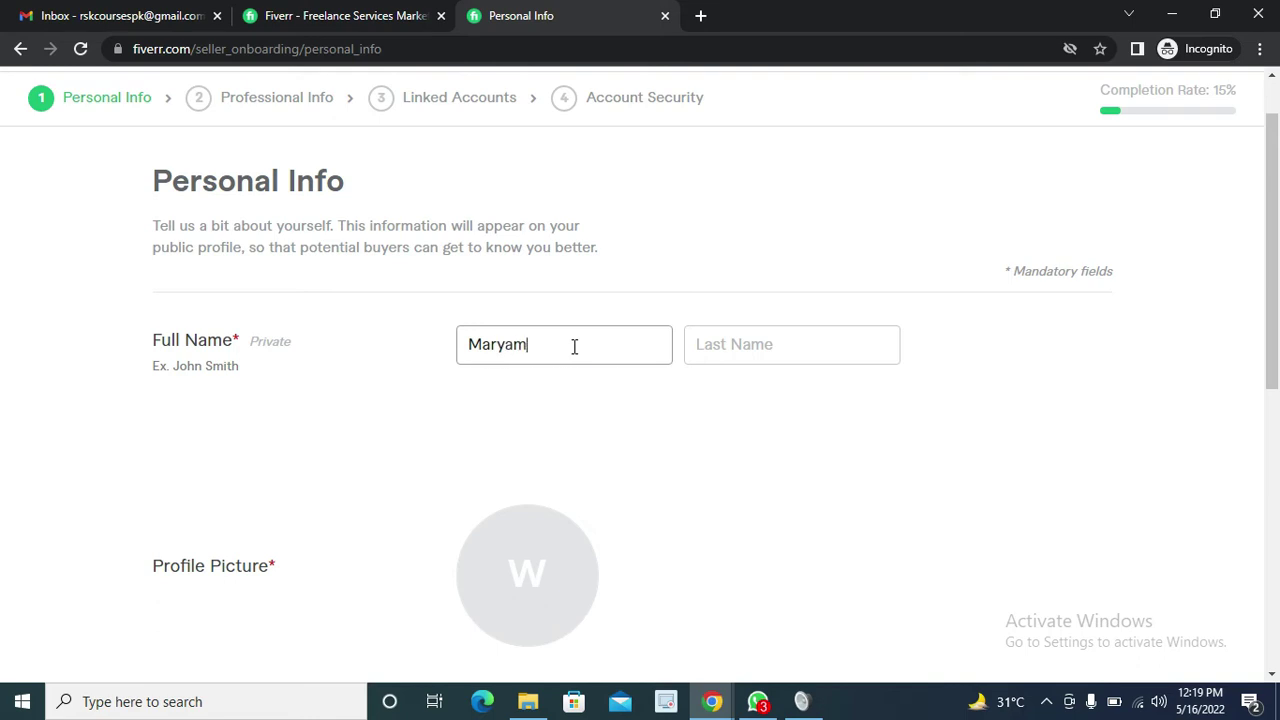
Enter the seller's first name, correcting a typo, and the last name
{"action": "left_click", "coordinate": [701, 343]}
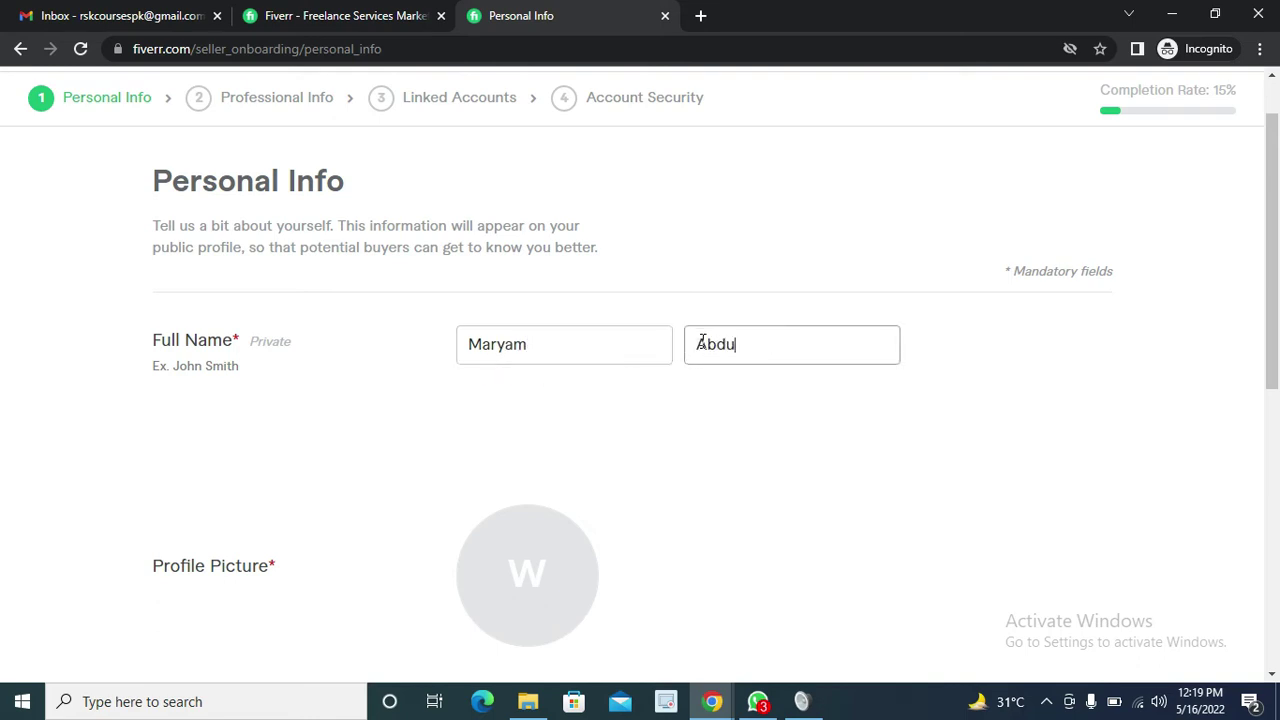
Open the file chooser from the Profile Picture circle
{"action": "left_click", "coordinate": [700, 412]}
{"action": "scroll", "coordinate": [252, 368], "scroll_direction": "down", "scroll_amount": 2}
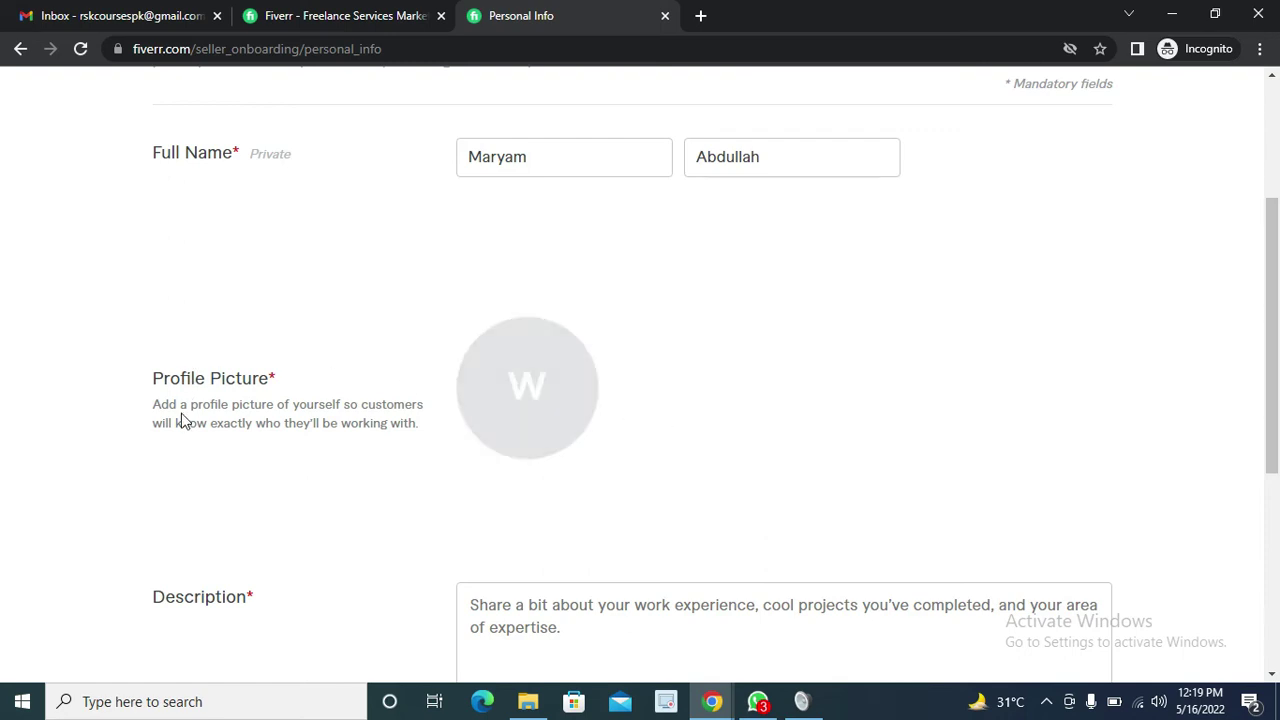
{"action": "left_click", "coordinate": [548, 389]}
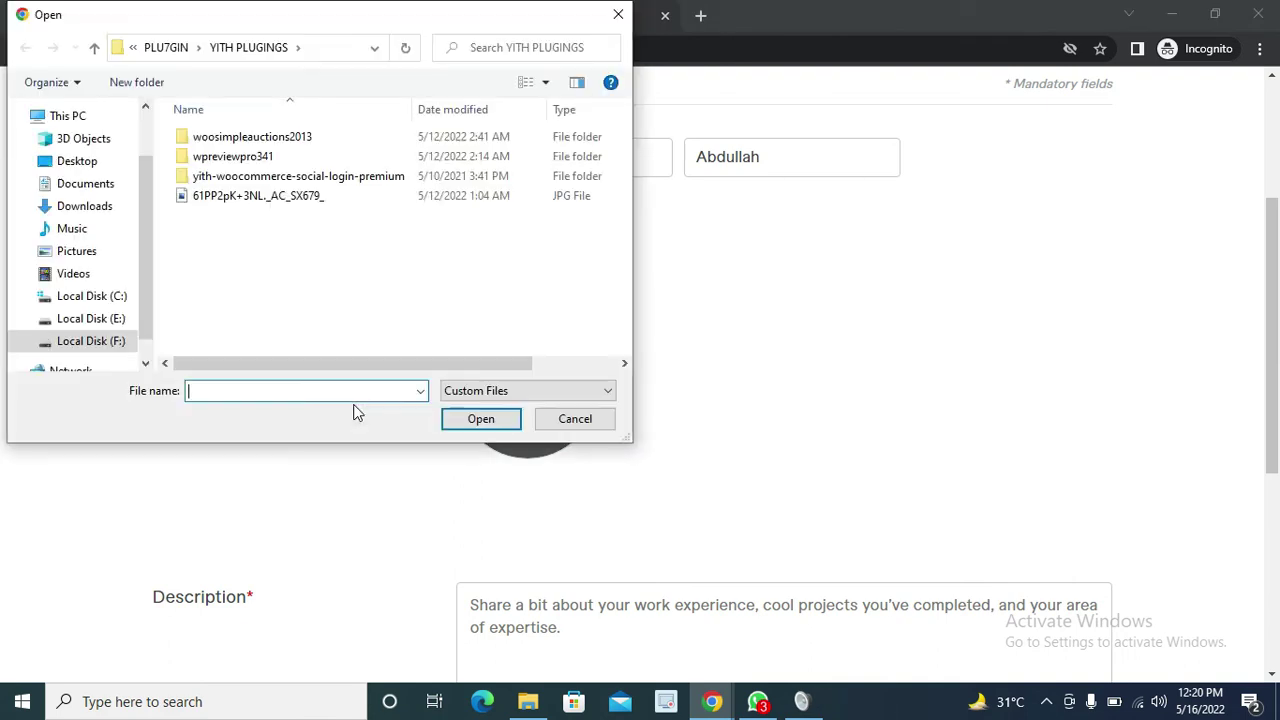
Upload the first image file from the Downloads folder as the profile picture
{"action": "left_click", "coordinate": [86, 254]}
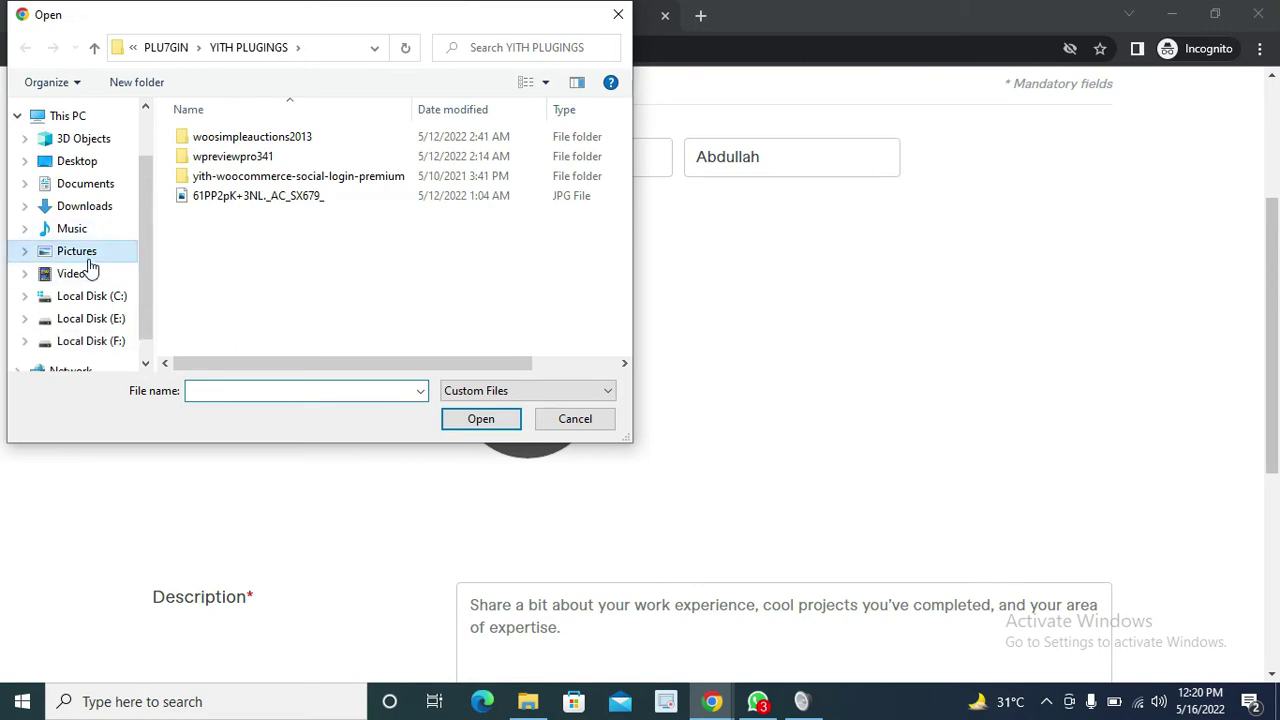
{"action": "scroll", "coordinate": [60, 275], "scroll_direction": "up", "scroll_amount": 1}
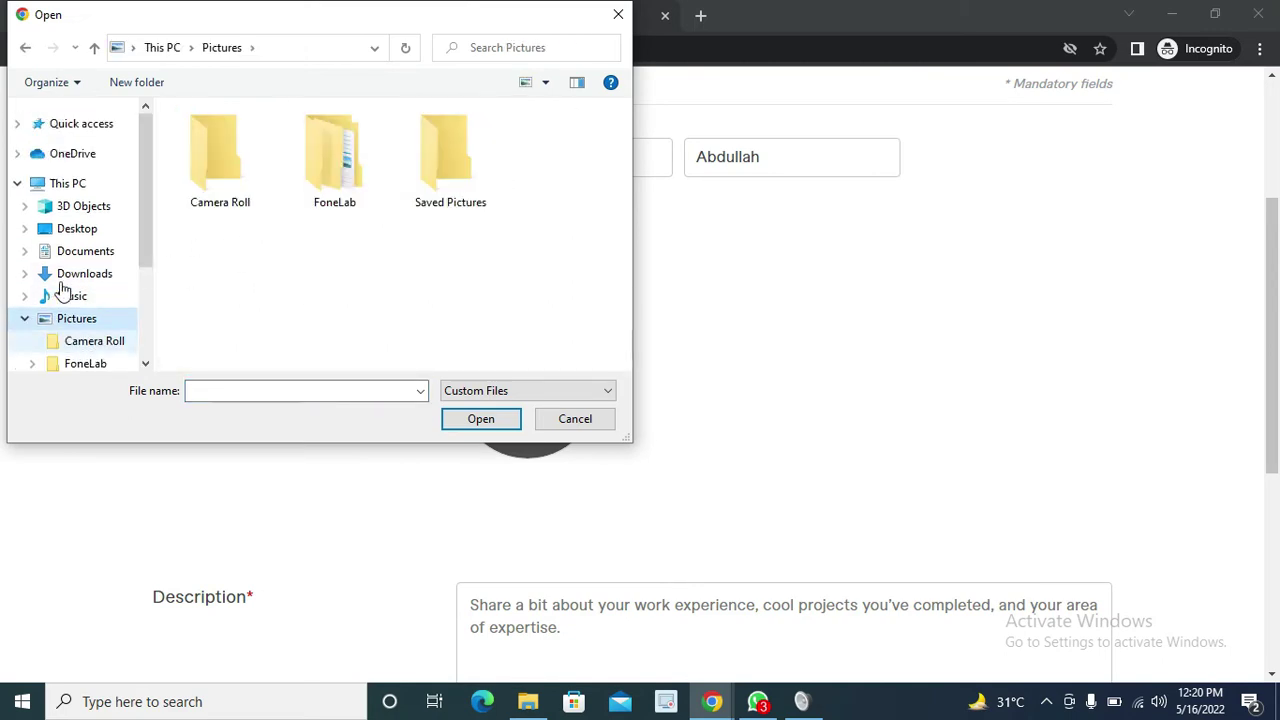
{"action": "left_click", "coordinate": [90, 274]}
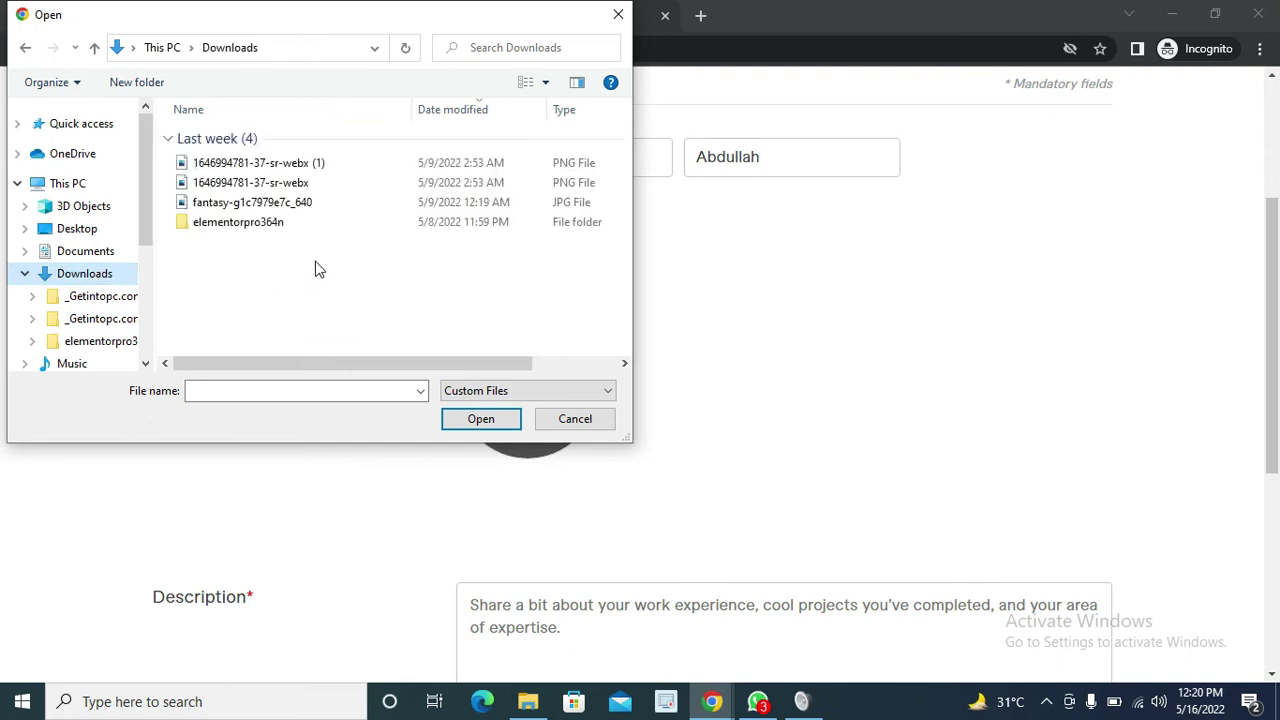
{"action": "left_click", "coordinate": [308, 168]}
{"action": "left_click", "coordinate": [492, 422]}
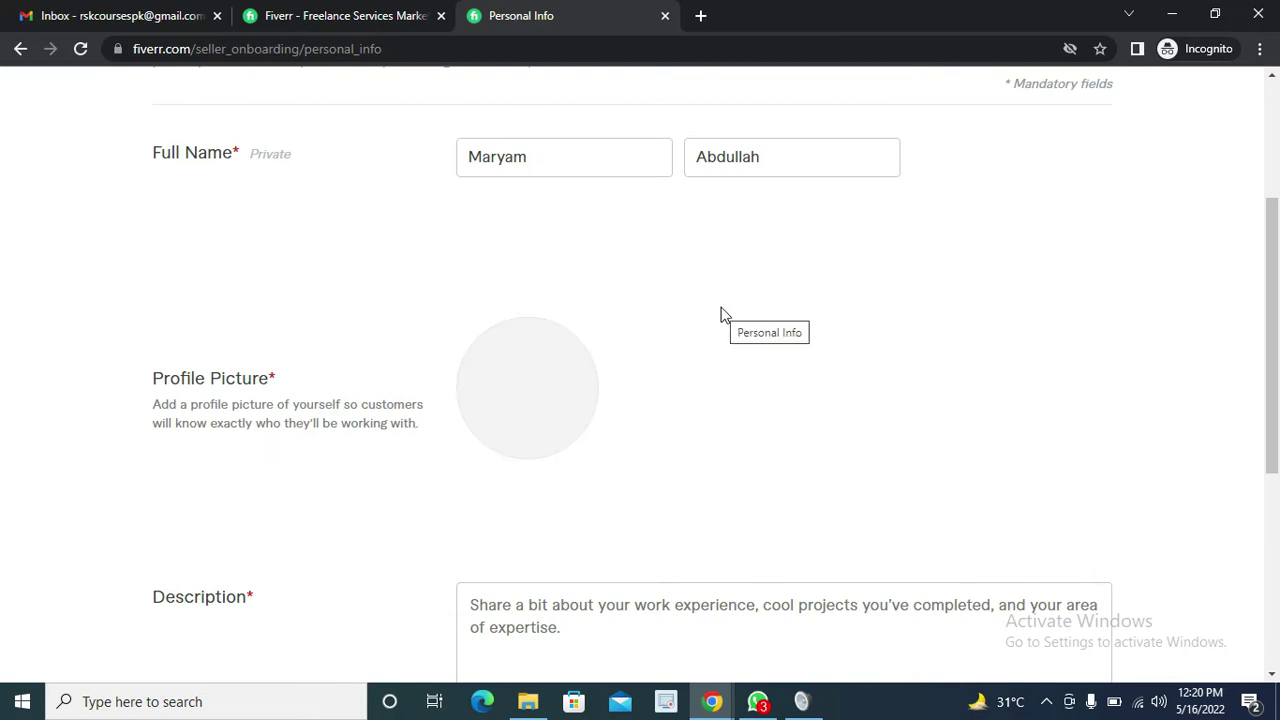
Place the cursor in the empty Description box and open a new browser tab
{"action": "scroll", "coordinate": [700, 377], "scroll_direction": "down", "scroll_amount": 1}
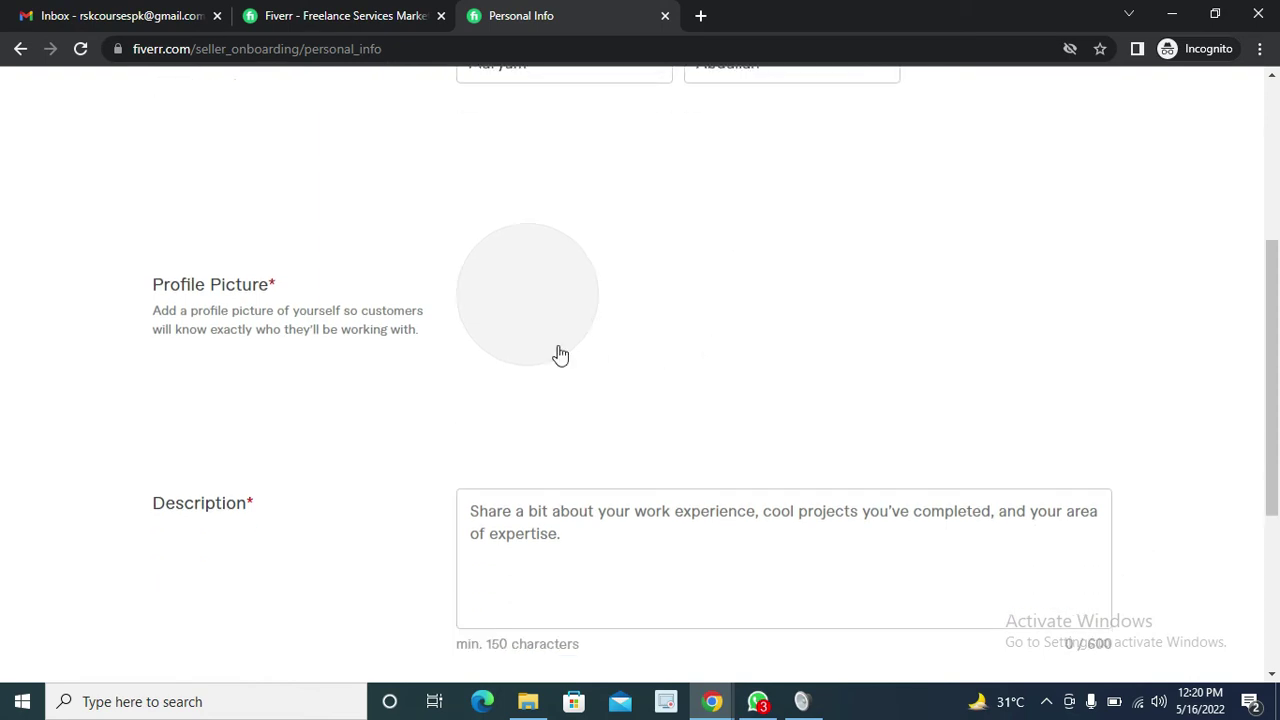
{"action": "scroll", "coordinate": [627, 438], "scroll_direction": "up", "scroll_amount": 2}
{"action": "scroll", "coordinate": [629, 438], "scroll_direction": "down", "scroll_amount": 1}
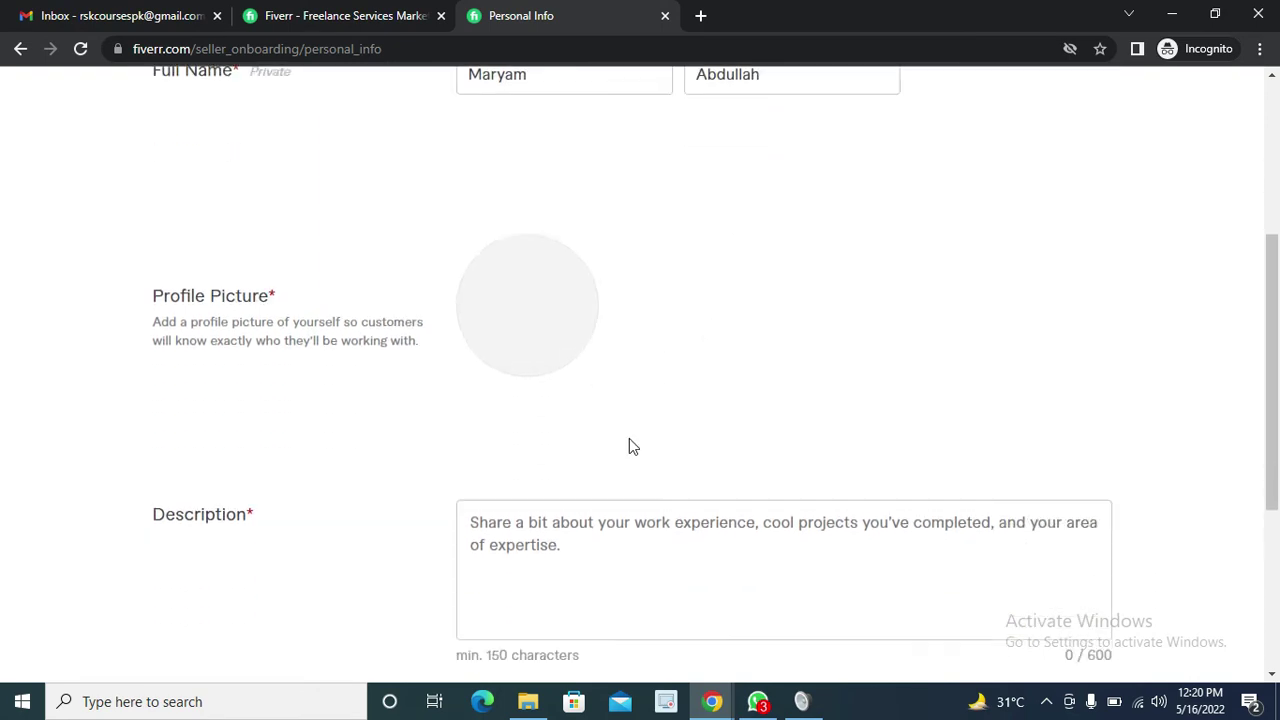
{"action": "scroll", "coordinate": [629, 440], "scroll_direction": "down", "scroll_amount": 2}
{"action": "left_click", "coordinate": [579, 418]}
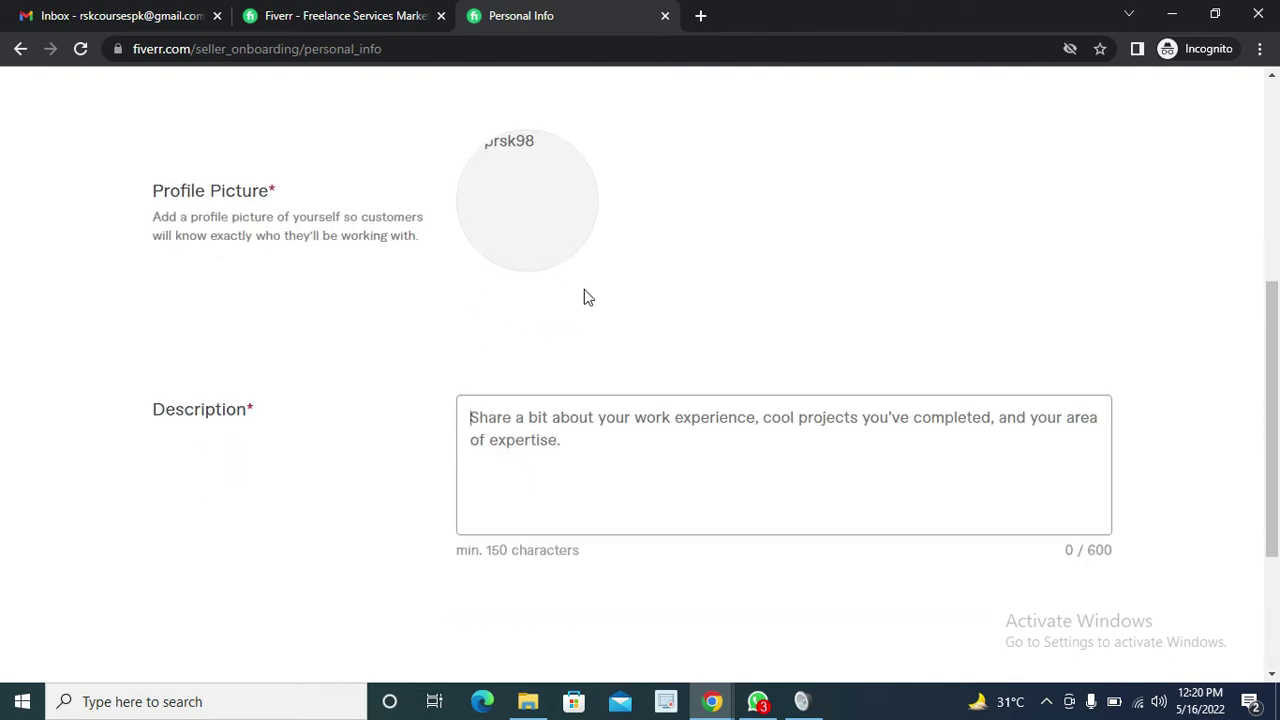
{"action": "left_click", "coordinate": [702, 17]}
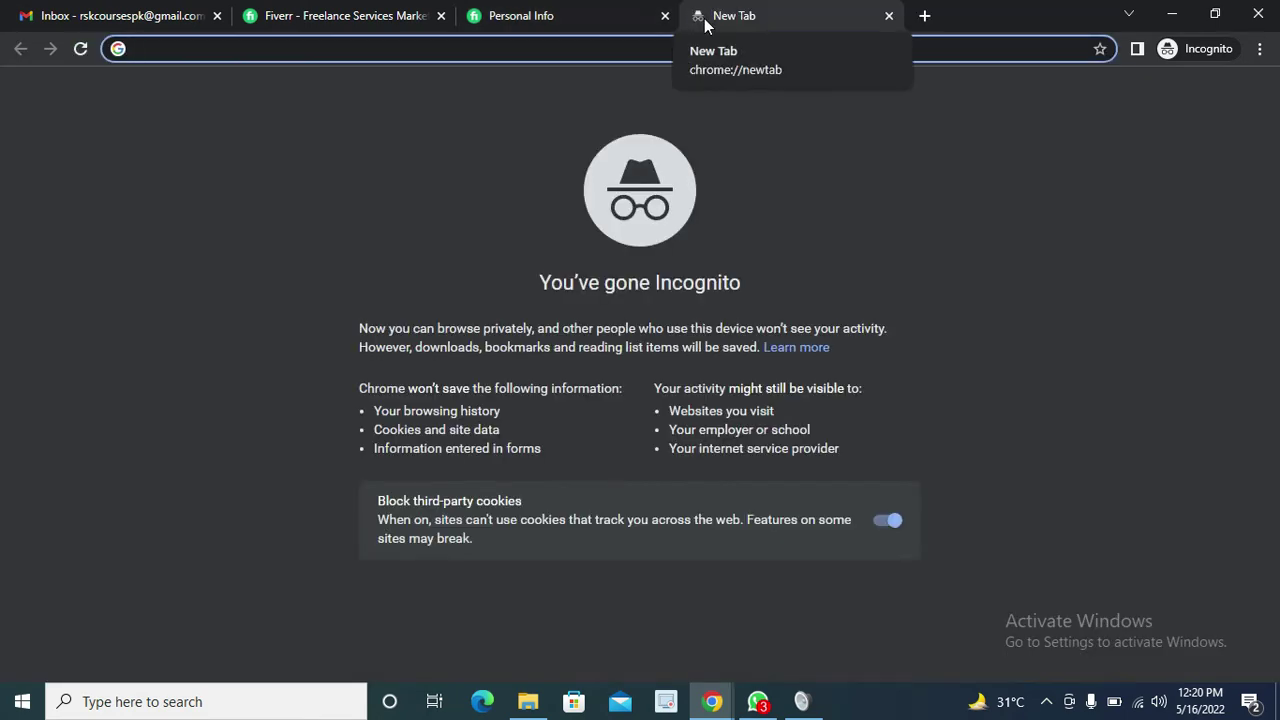
Load another seller's Fiverr profile page and scroll down to its Description
{"action": "type", "text": "fiver"}
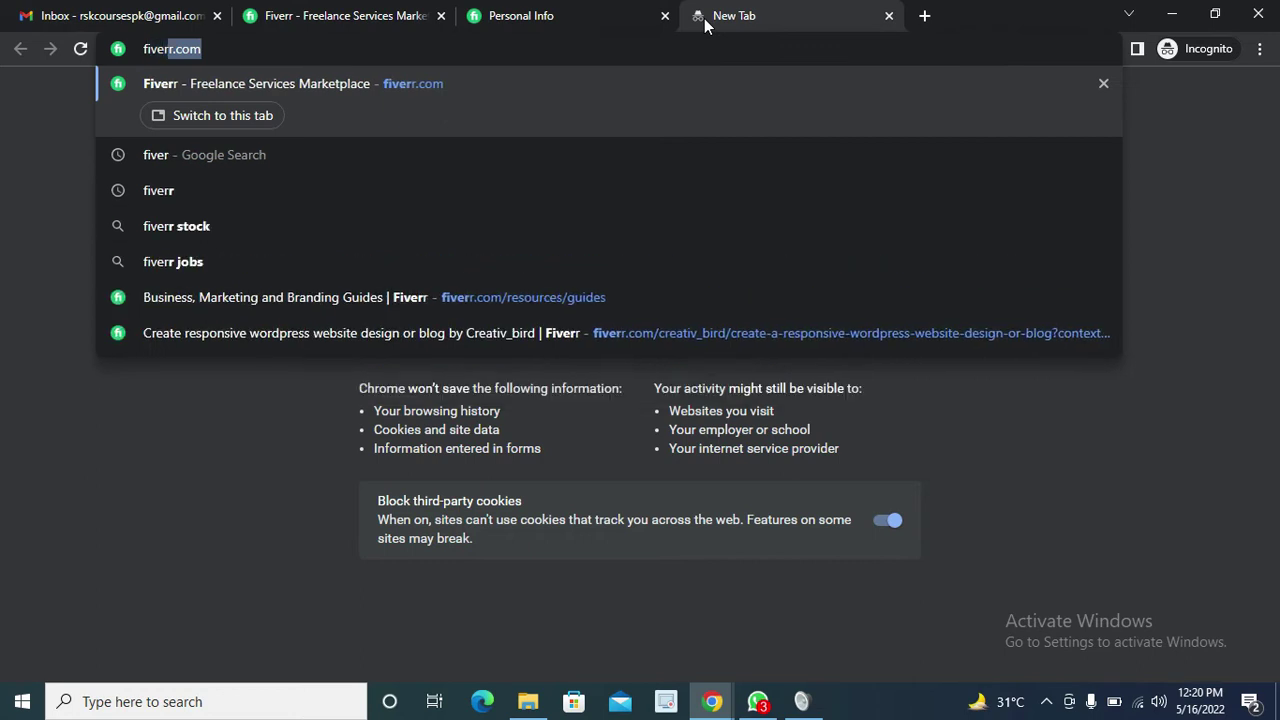
{"action": "type", "text": "r.com/"}
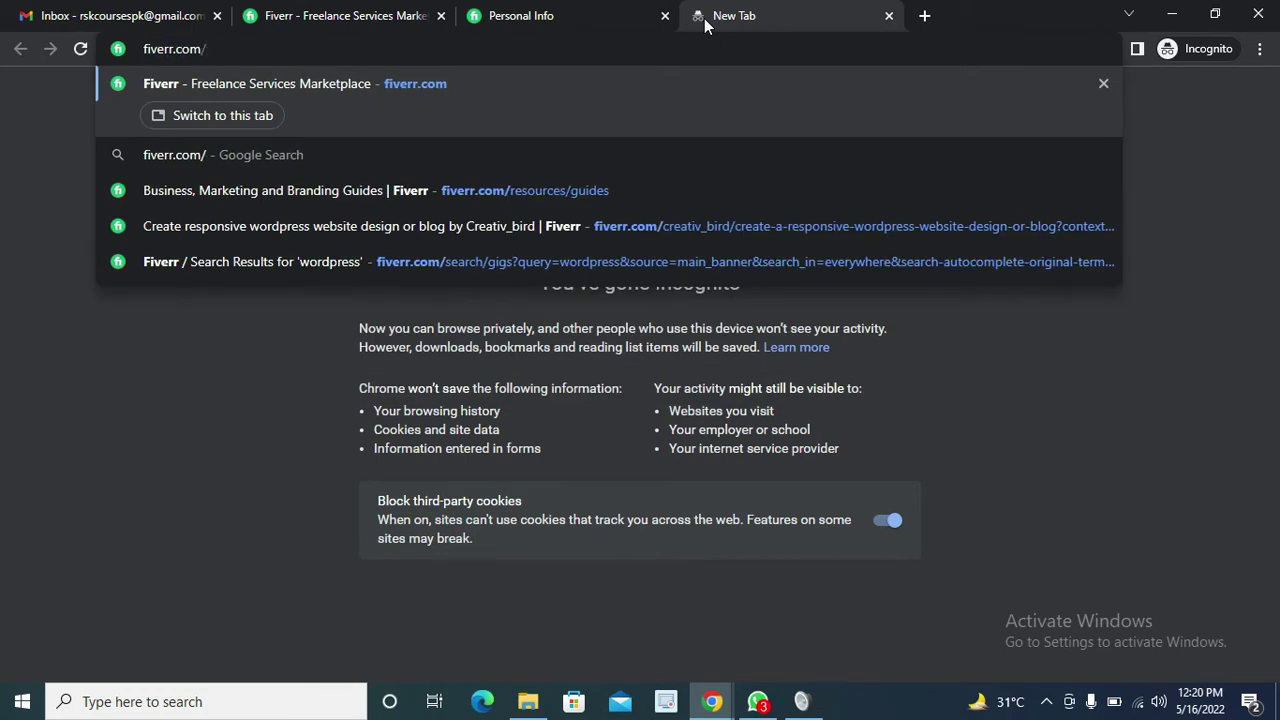
{"action": "type", "text": "rsaifk"}
{"action": "key", "text": "Return"}
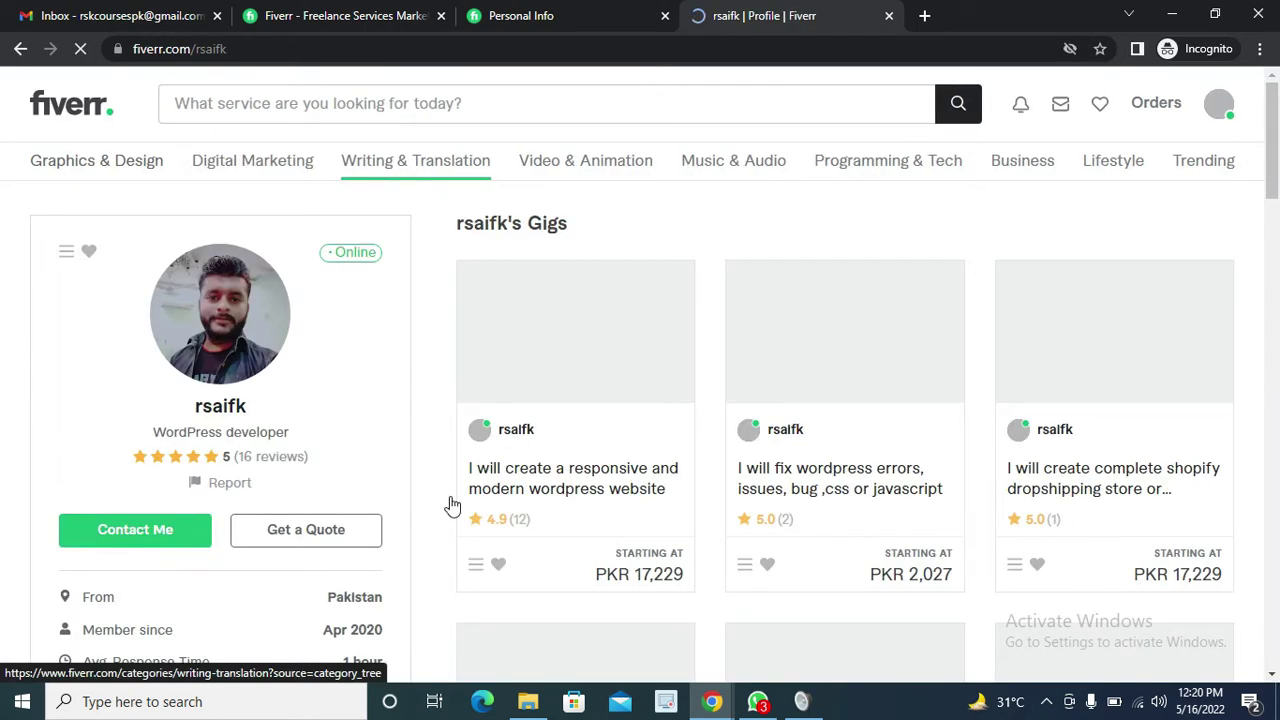
{"action": "scroll", "coordinate": [314, 566], "scroll_direction": "down", "scroll_amount": 2}
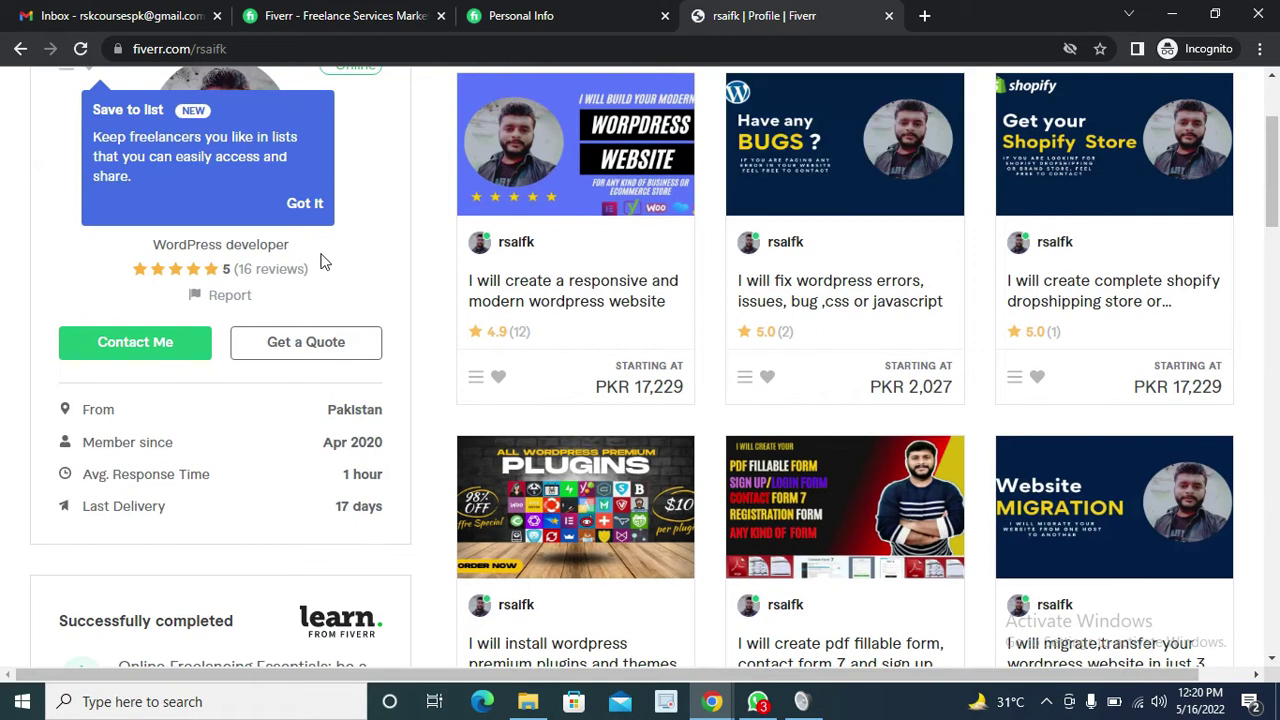
{"action": "left_click", "coordinate": [305, 210]}
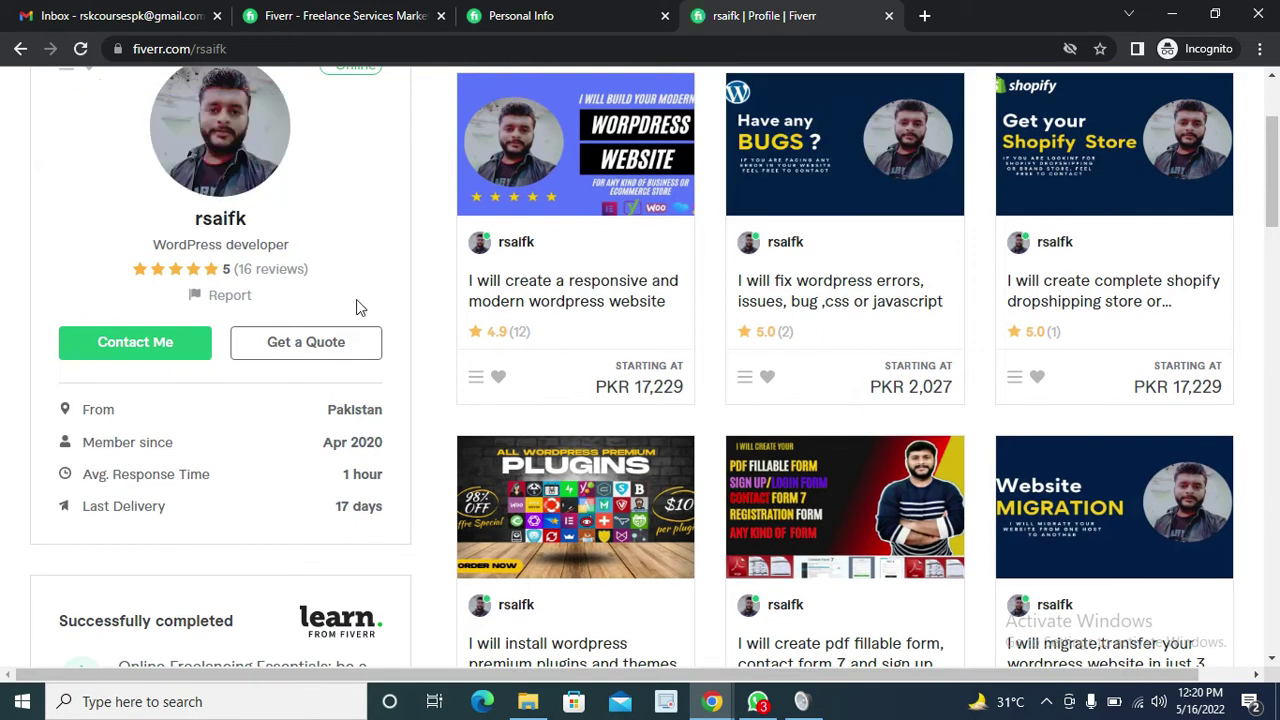
{"action": "scroll", "coordinate": [365, 320], "scroll_direction": "up", "scroll_amount": 2}
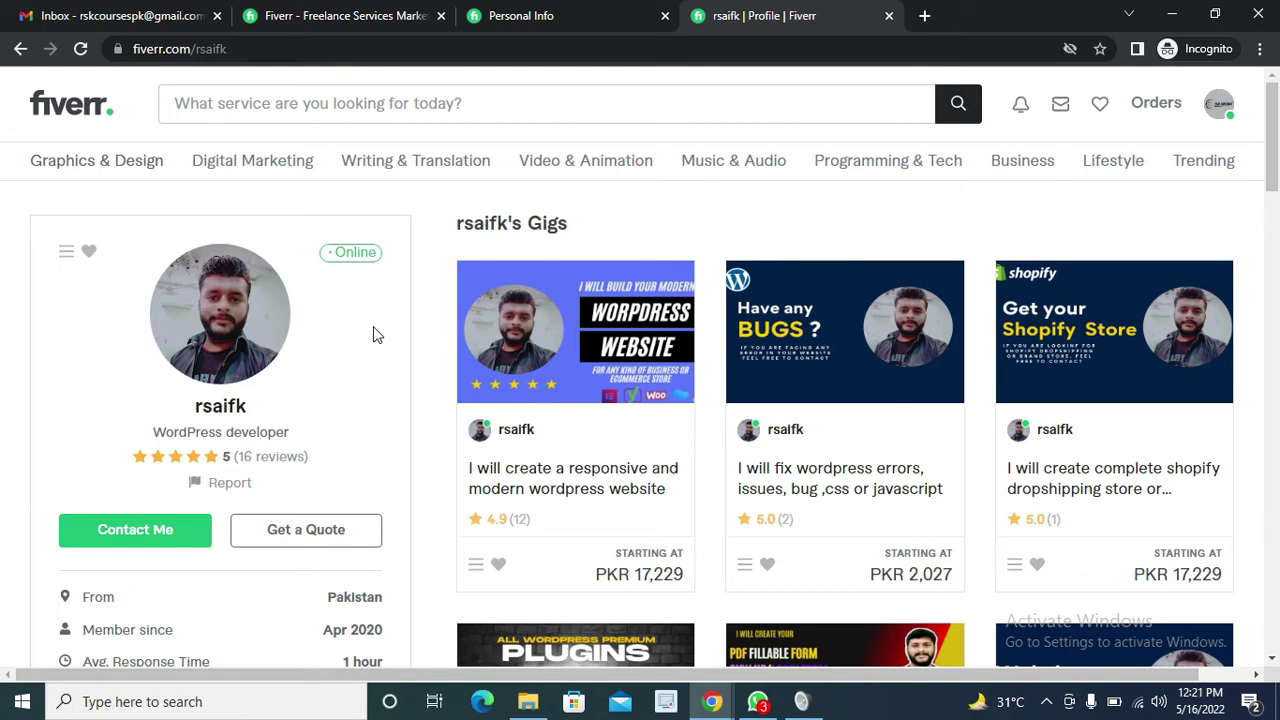
{"action": "scroll", "coordinate": [373, 335], "scroll_direction": "down", "scroll_amount": 7}
{"action": "scroll", "coordinate": [365, 360], "scroll_direction": "down", "scroll_amount": 1}
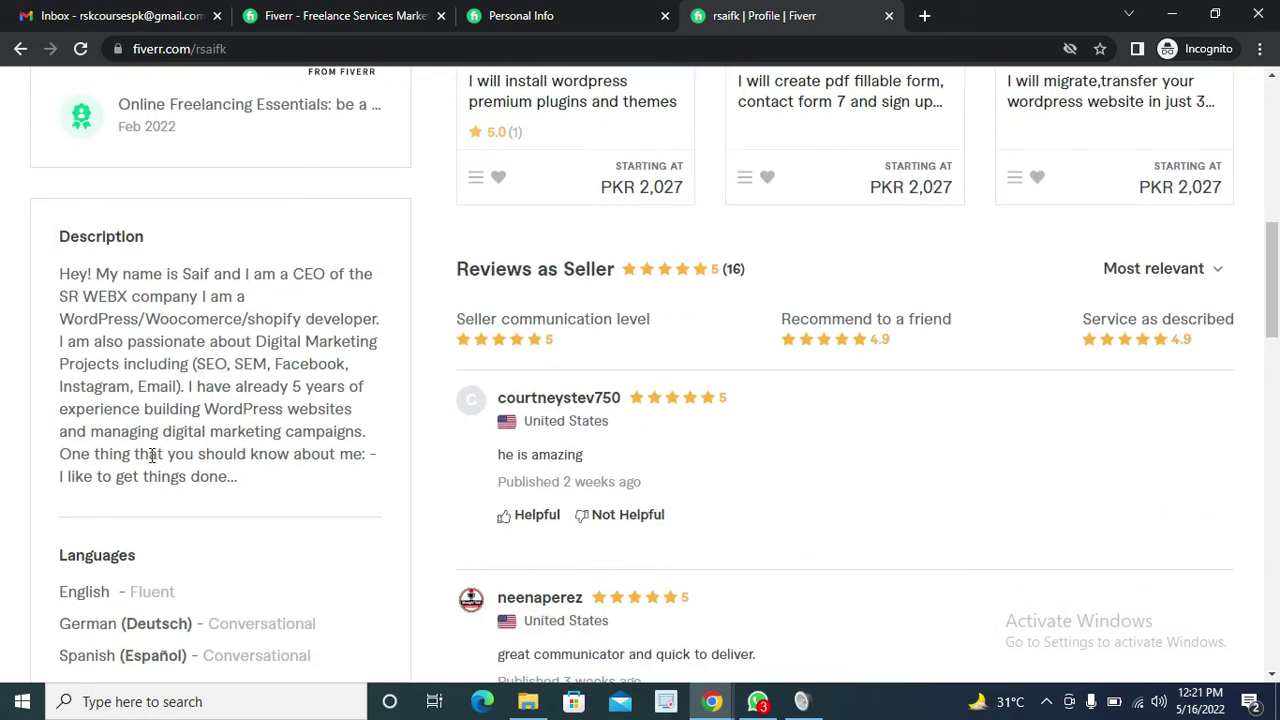
Copy that seller's Description paragraph and return to the Personal Info Description box
{"action": "triple_click", "coordinate": [241, 478]}
{"action": "right_click", "coordinate": [92, 308]}
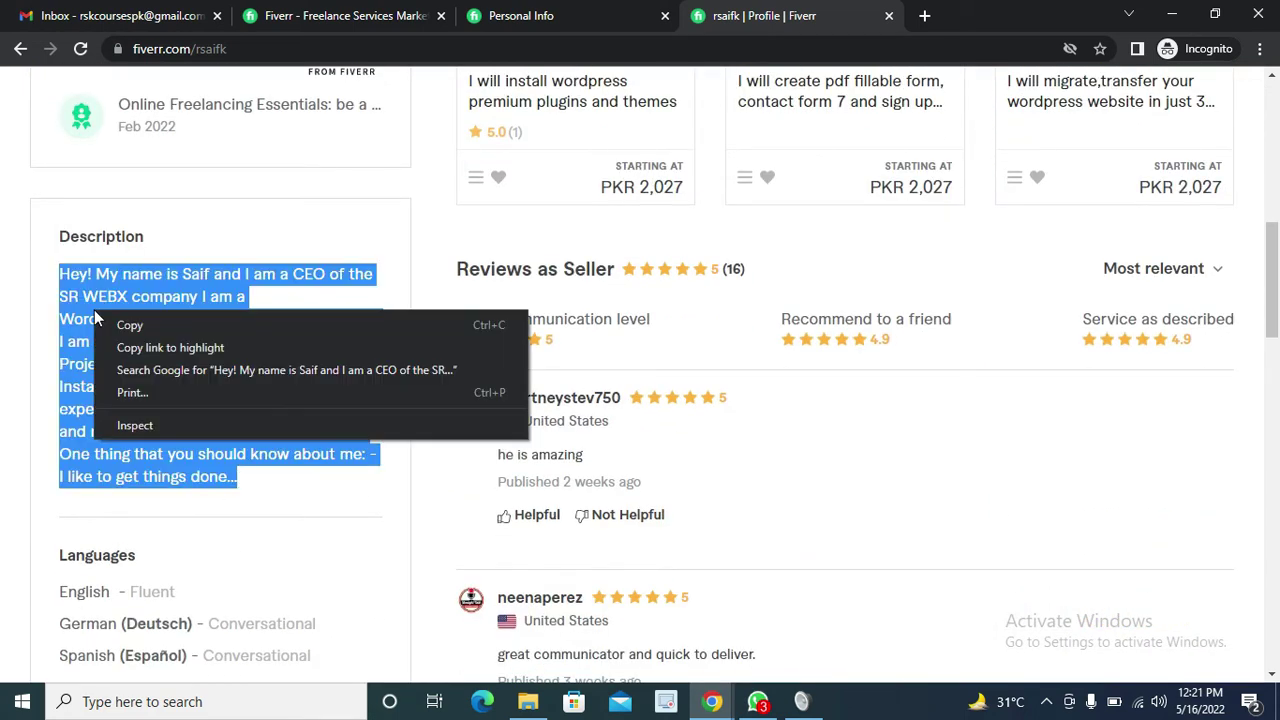
{"action": "left_click", "coordinate": [84, 282]}
{"action": "right_click", "coordinate": [84, 282]}
{"action": "triple_click", "coordinate": [76, 276]}
{"action": "right_click", "coordinate": [78, 276]}
{"action": "left_click", "coordinate": [131, 290]}
{"action": "left_click", "coordinate": [585, 12]}
{"action": "left_click", "coordinate": [525, 463]}
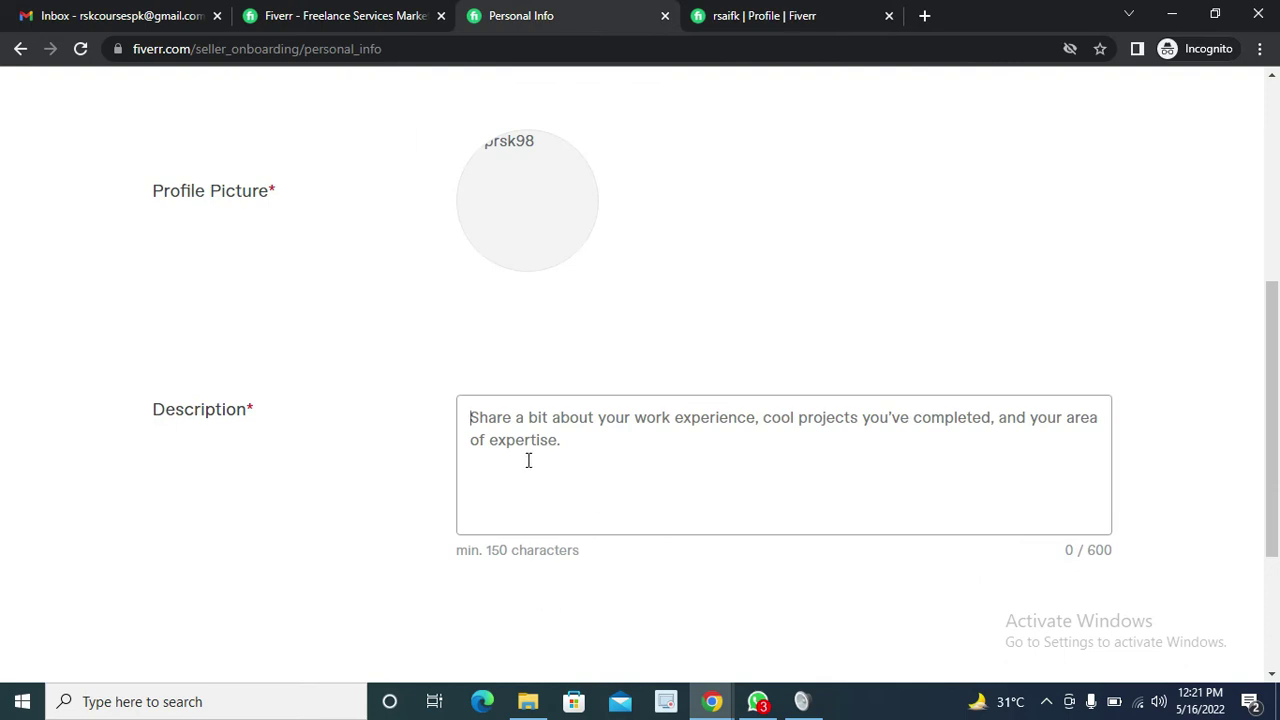
Paste the copied bio, swap in the seller's first name, and remove the CEO/company text
{"action": "key", "text": "ctrl+v"}
{"action": "scroll", "coordinate": [530, 455], "scroll_direction": "up", "scroll_amount": 2}
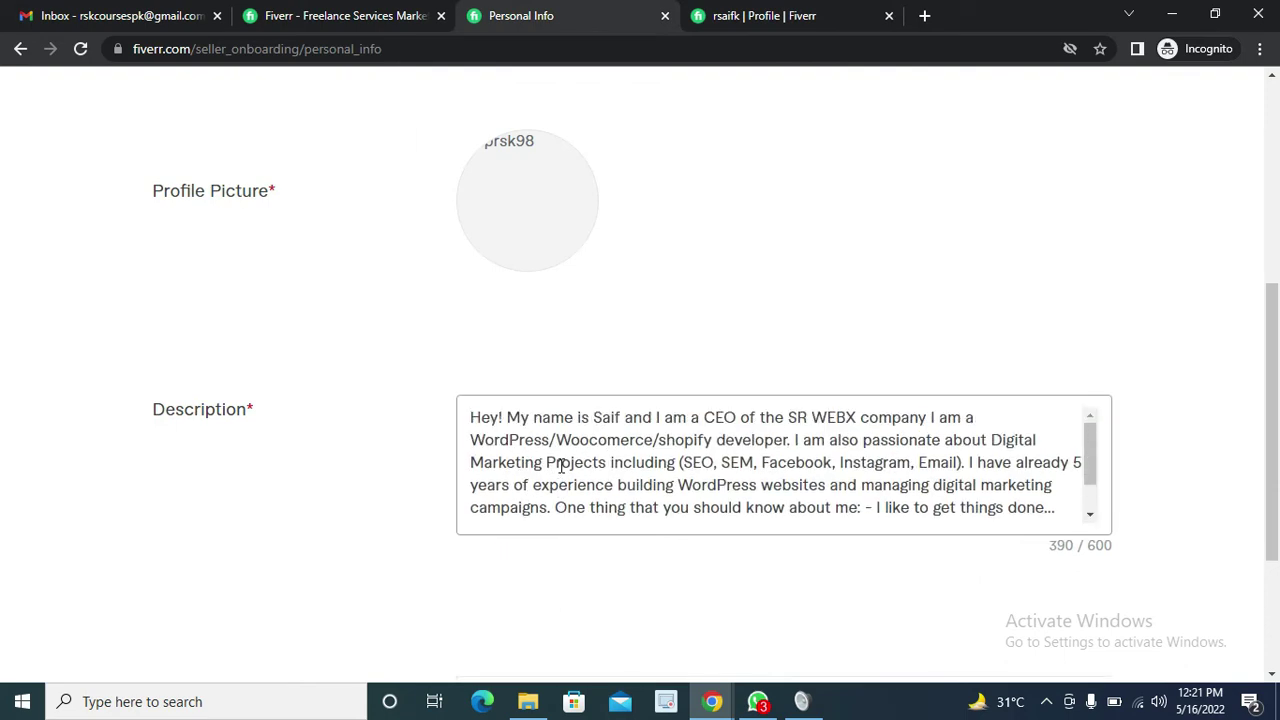
{"action": "double_click", "coordinate": [604, 418]}
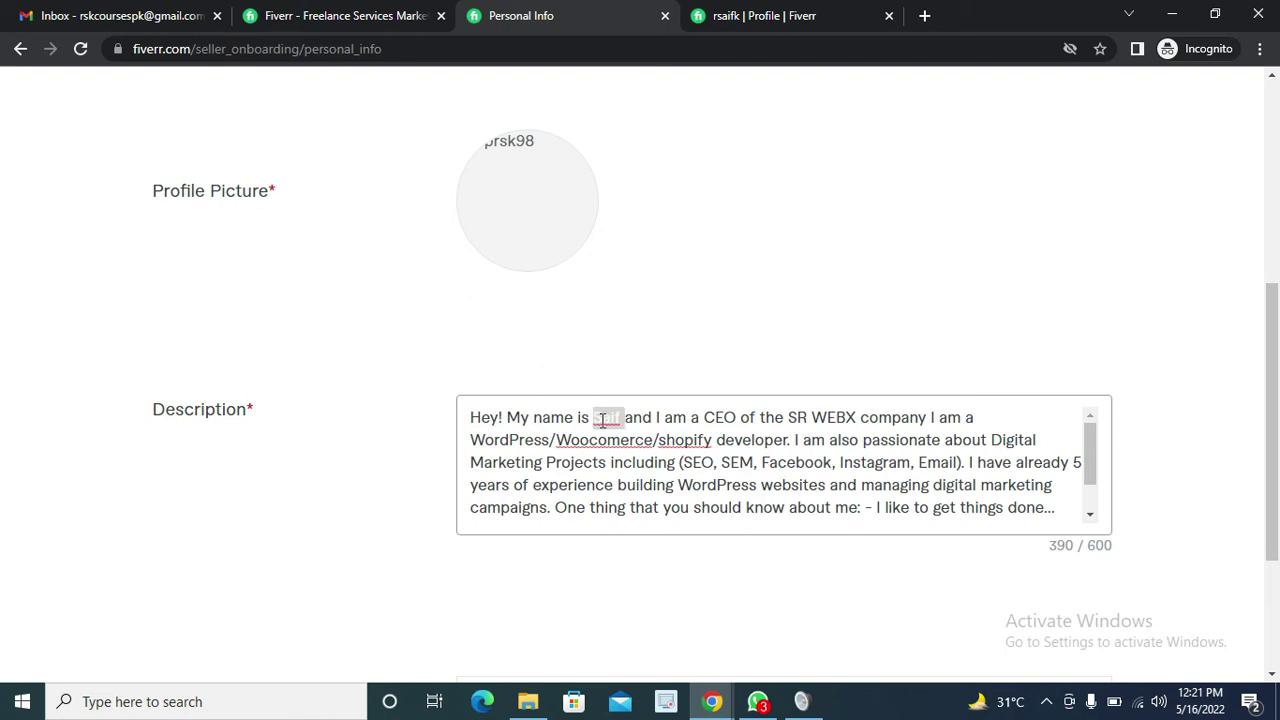
{"action": "key", "text": "BackSpace"}
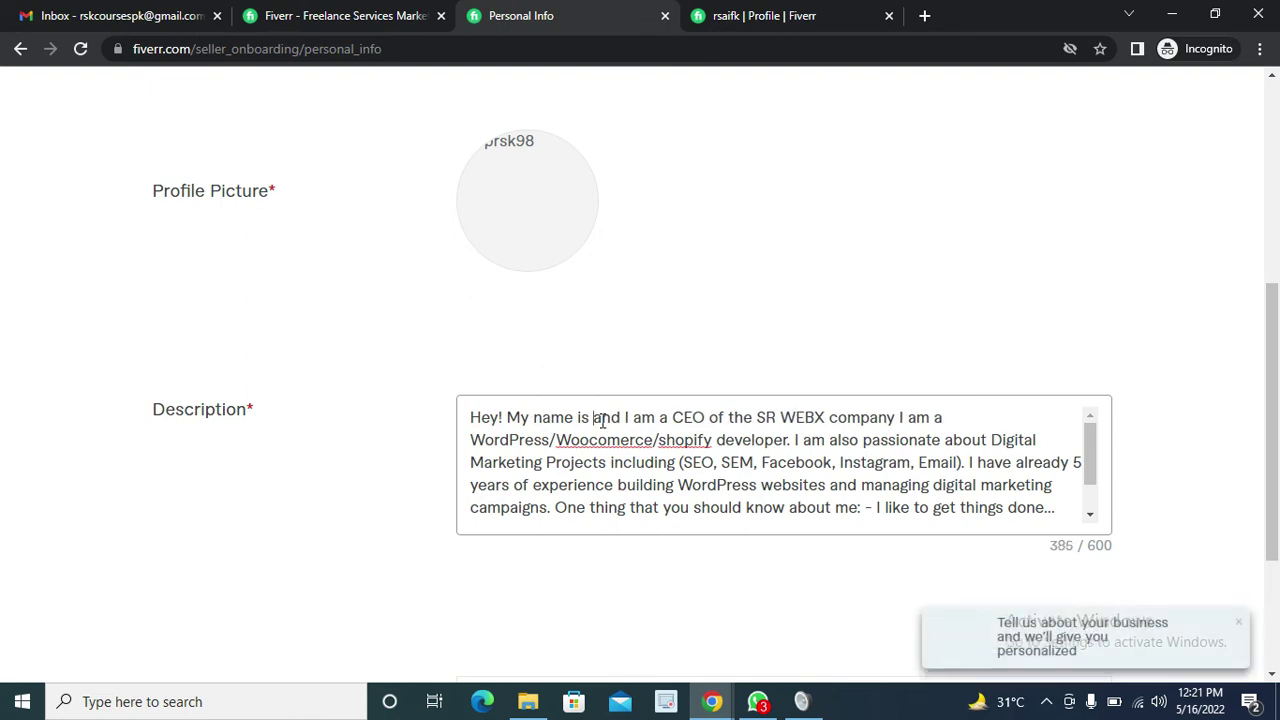
{"action": "type", "text": "Maryam"}
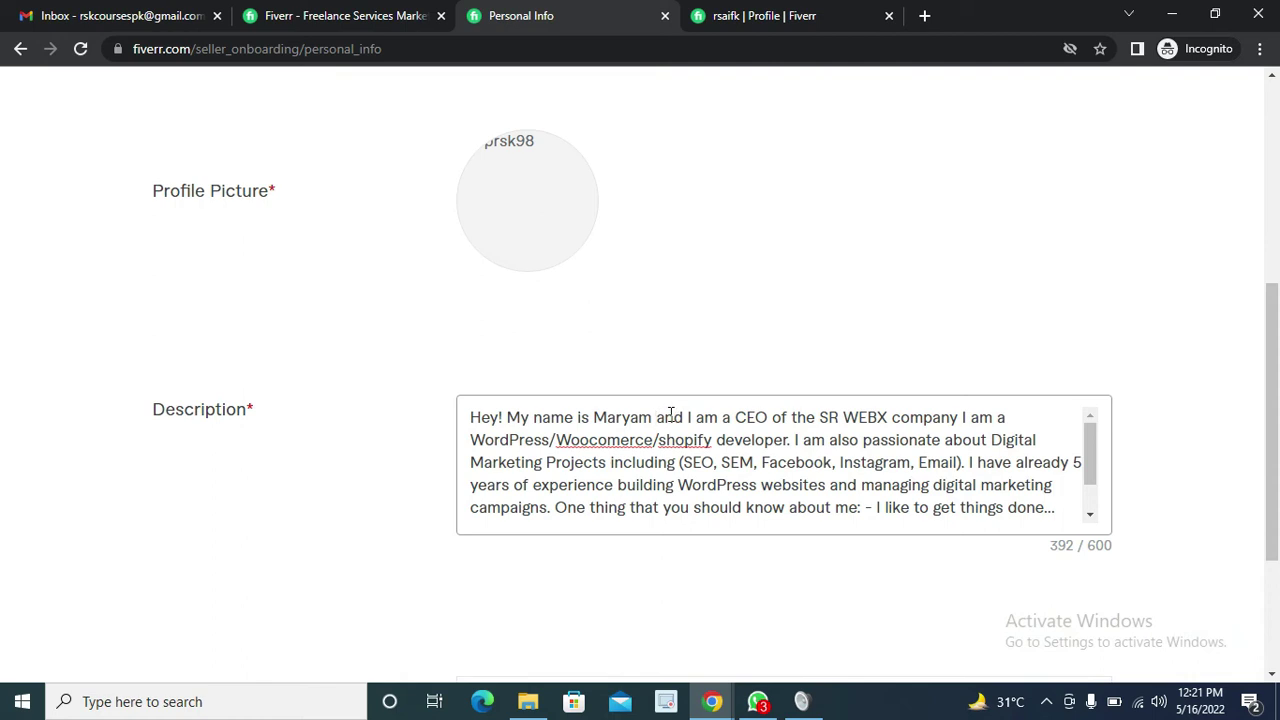
{"action": "left_click_drag", "start_coordinate": [665, 417], "coordinate": [956, 417]}
{"action": "key", "text": "BackSpace"}
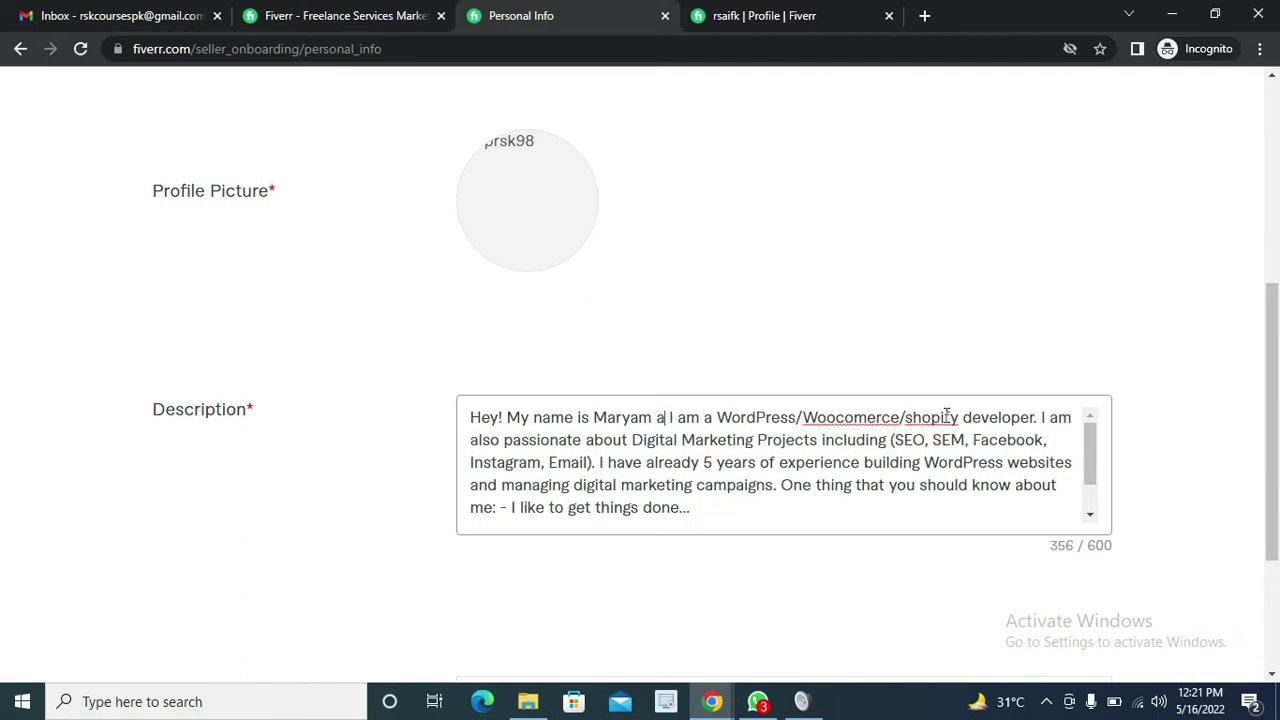
{"action": "left_click", "coordinate": [666, 420]}
{"action": "key", "text": "BackSpace"}
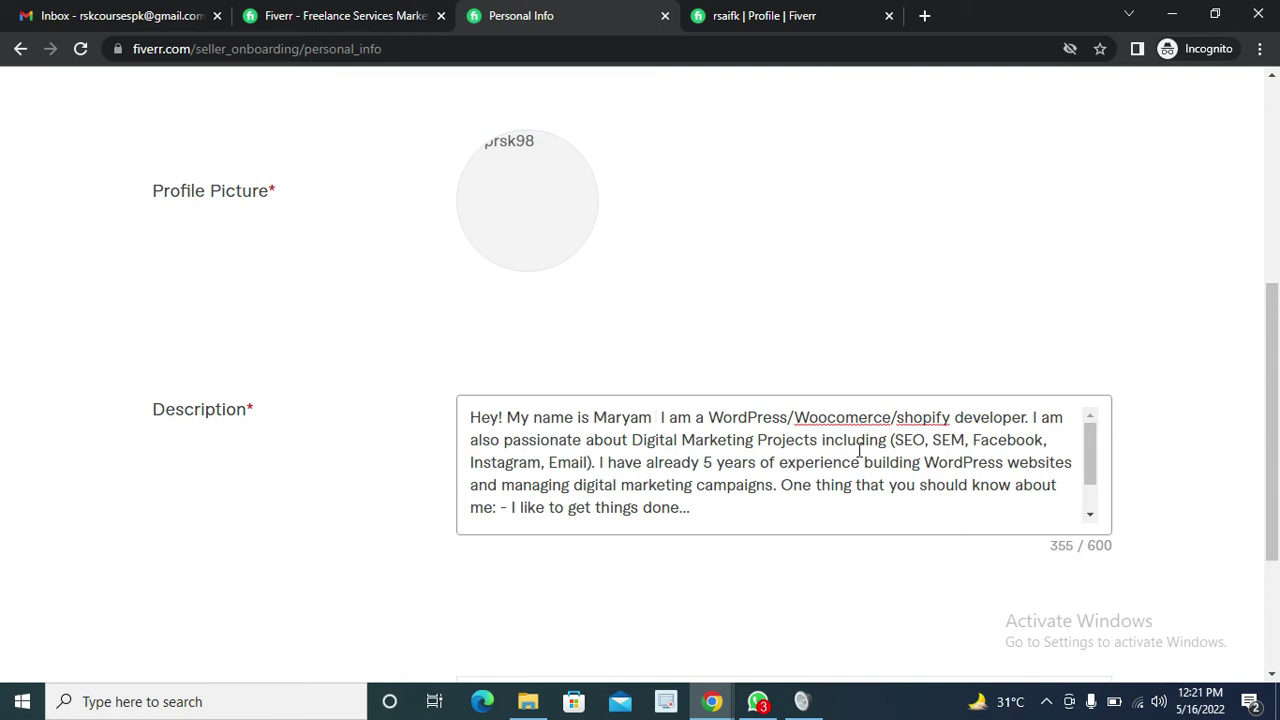
Delete the trailing blank line so the description ends with 'things done..'
{"action": "scroll", "coordinate": [857, 455], "scroll_direction": "down", "scroll_amount": 3}
{"action": "left_click", "coordinate": [499, 416]}
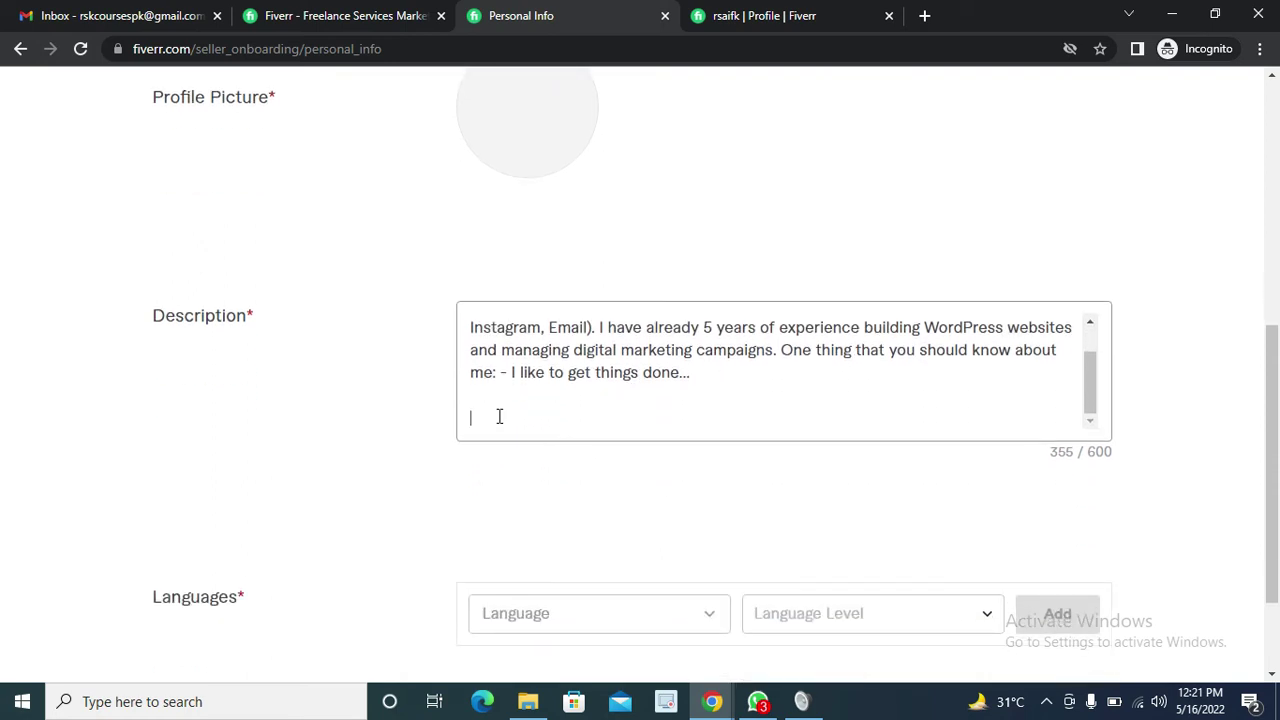
{"action": "key", "text": "BackSpace"}
{"action": "key", "text": "BackSpace"}
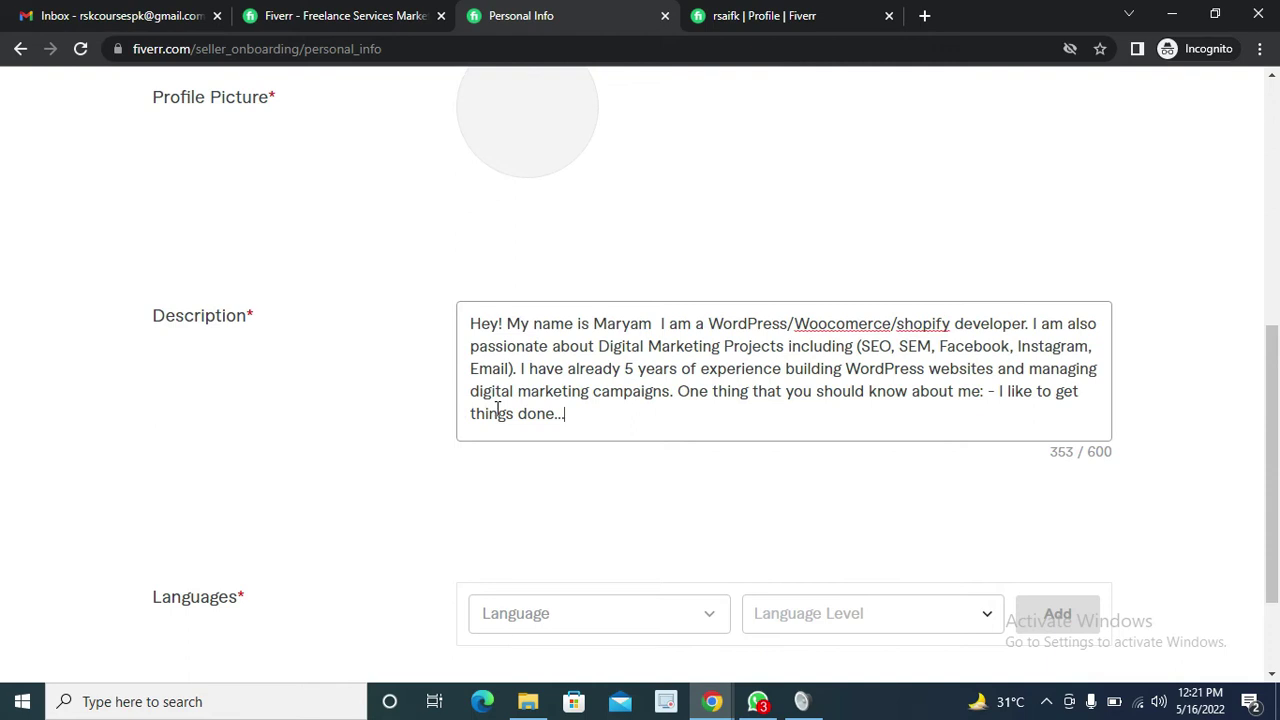
{"action": "key", "text": "BackSpace"}
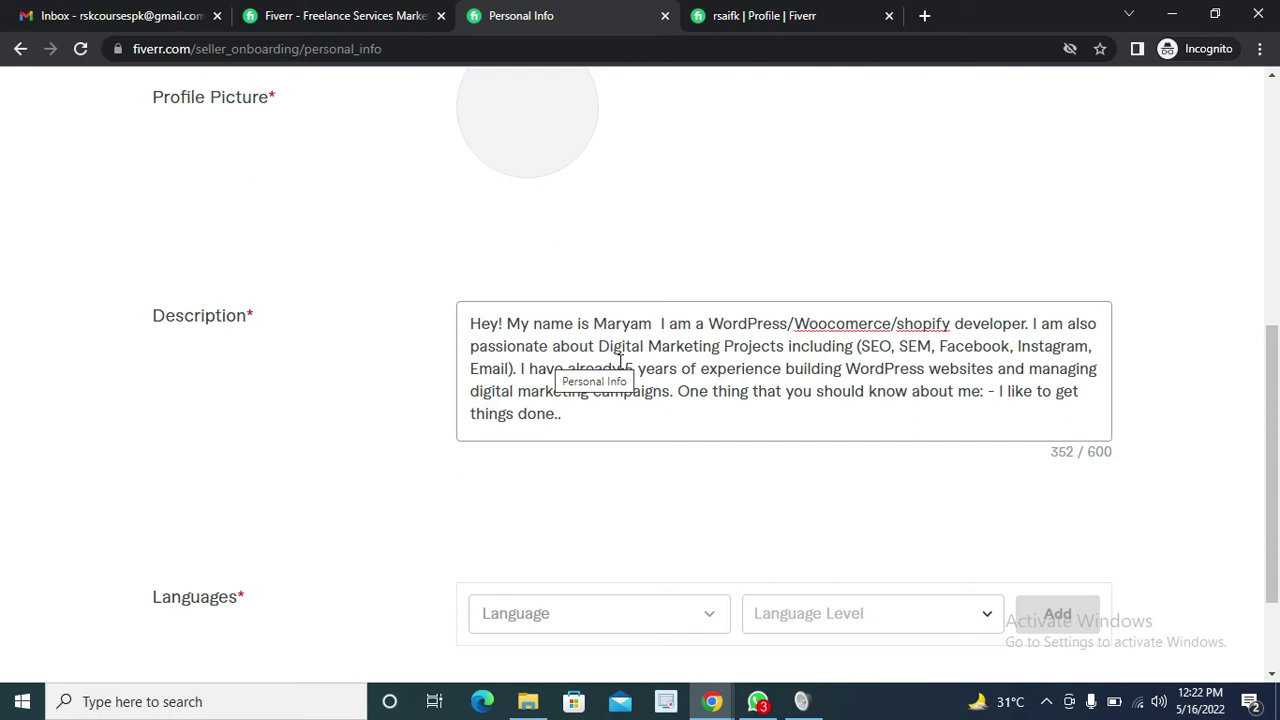
{"action": "scroll", "coordinate": [606, 409], "scroll_direction": "down", "scroll_amount": 2}
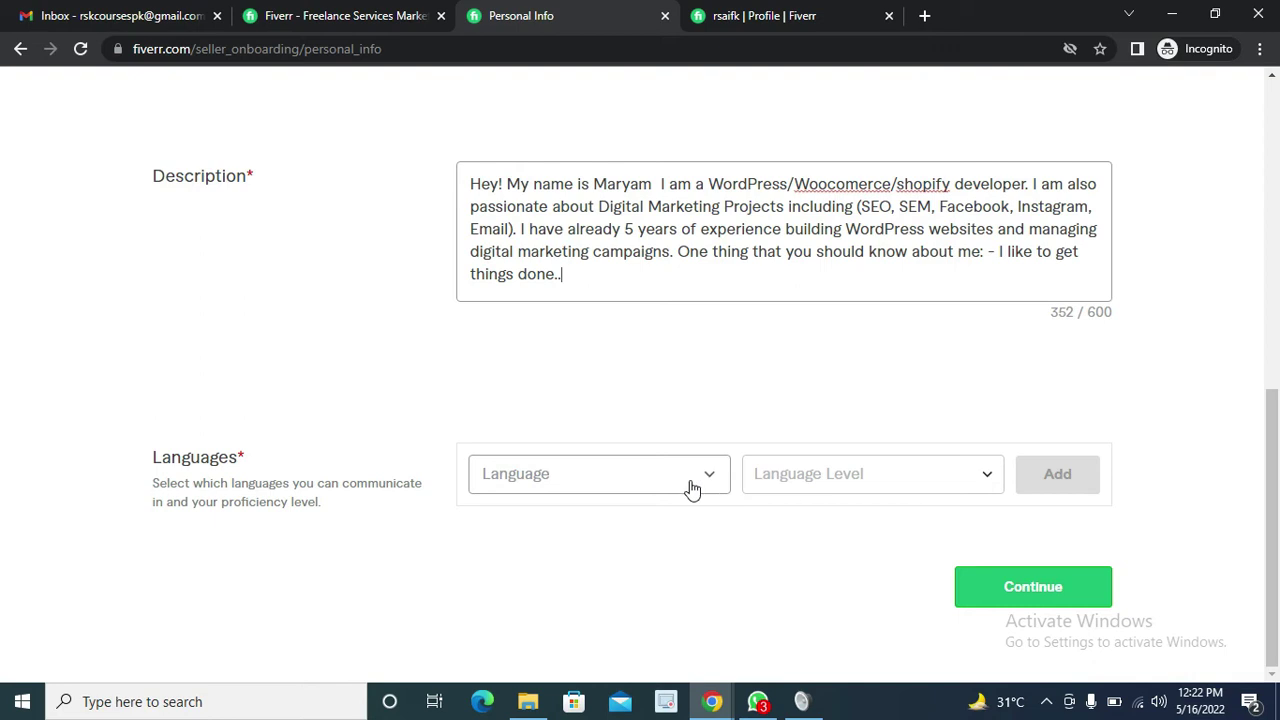
Add English as a language at Conversational level
{"action": "left_click", "coordinate": [514, 474]}
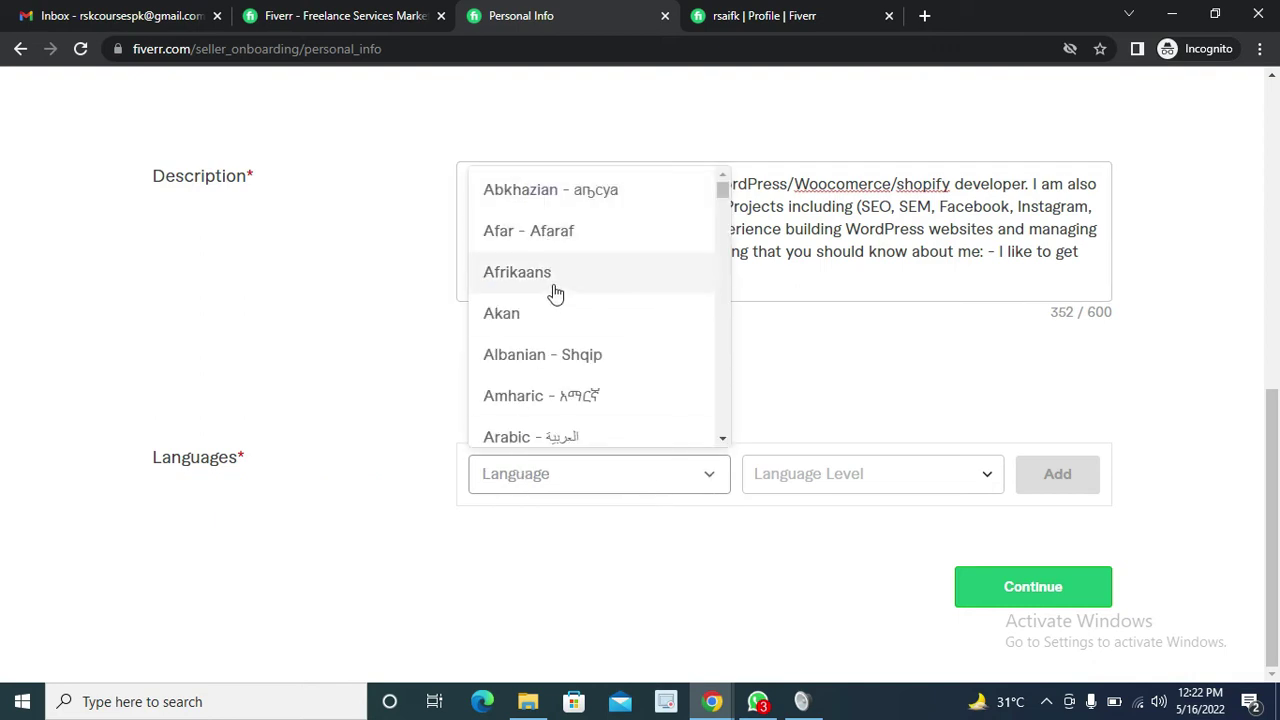
{"action": "type", "text": "engl"}
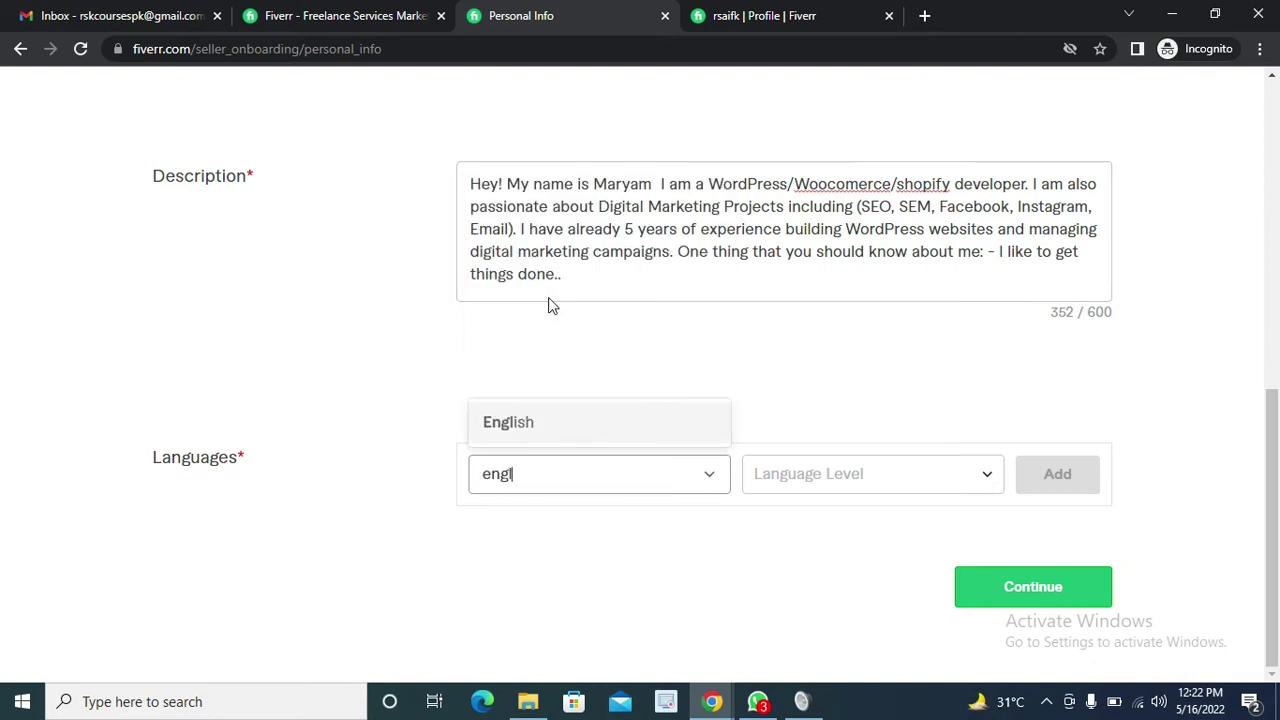
{"action": "left_click", "coordinate": [531, 420]}
{"action": "left_click", "coordinate": [842, 476]}
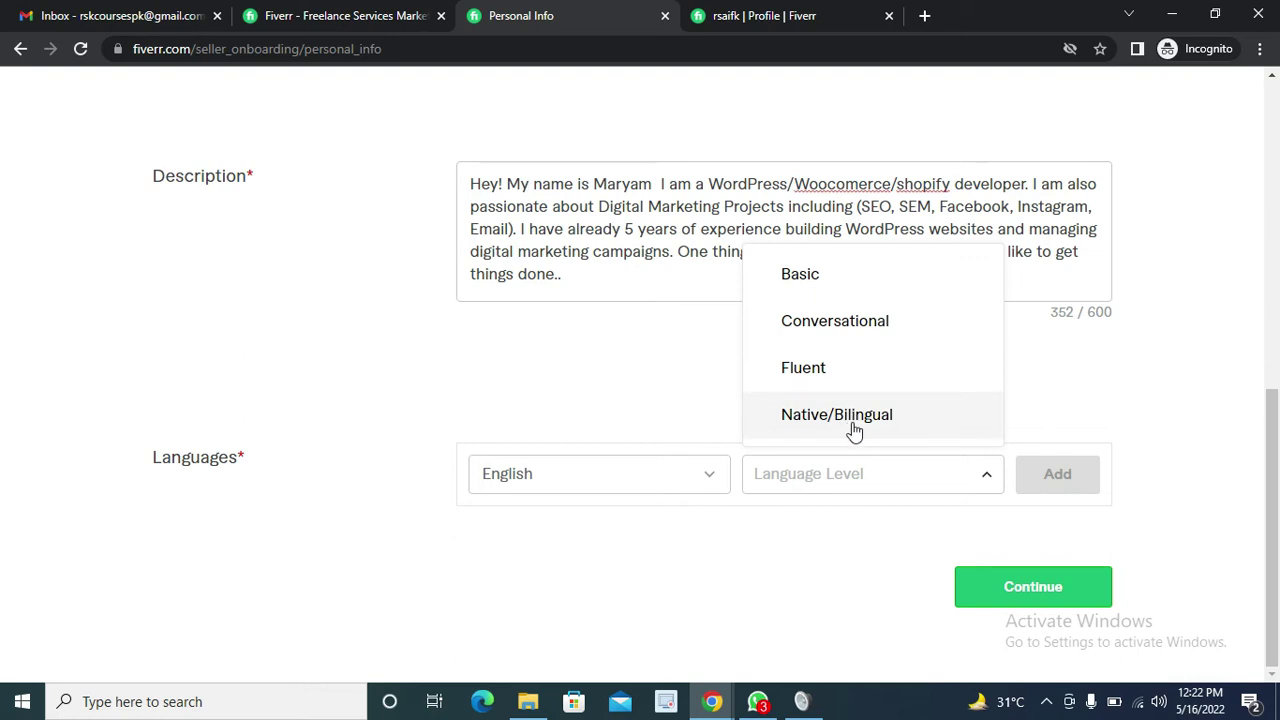
{"action": "left_click", "coordinate": [824, 331]}
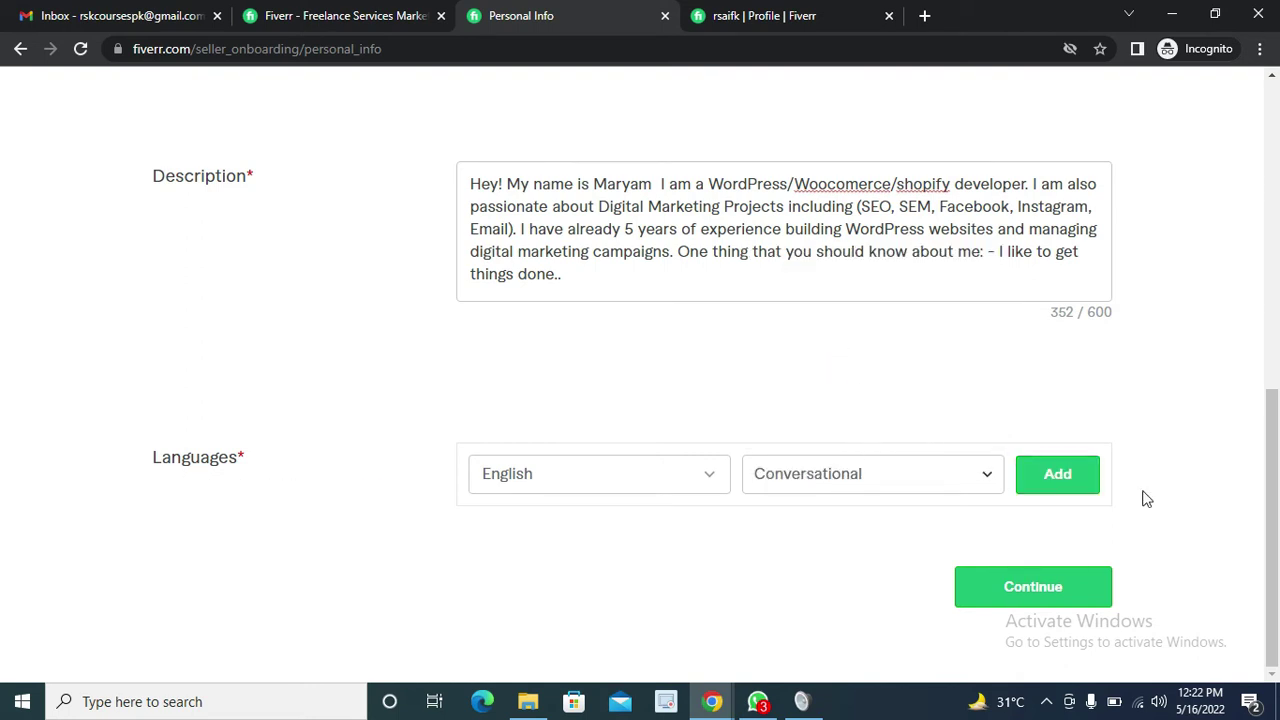
{"action": "left_click", "coordinate": [1073, 485]}
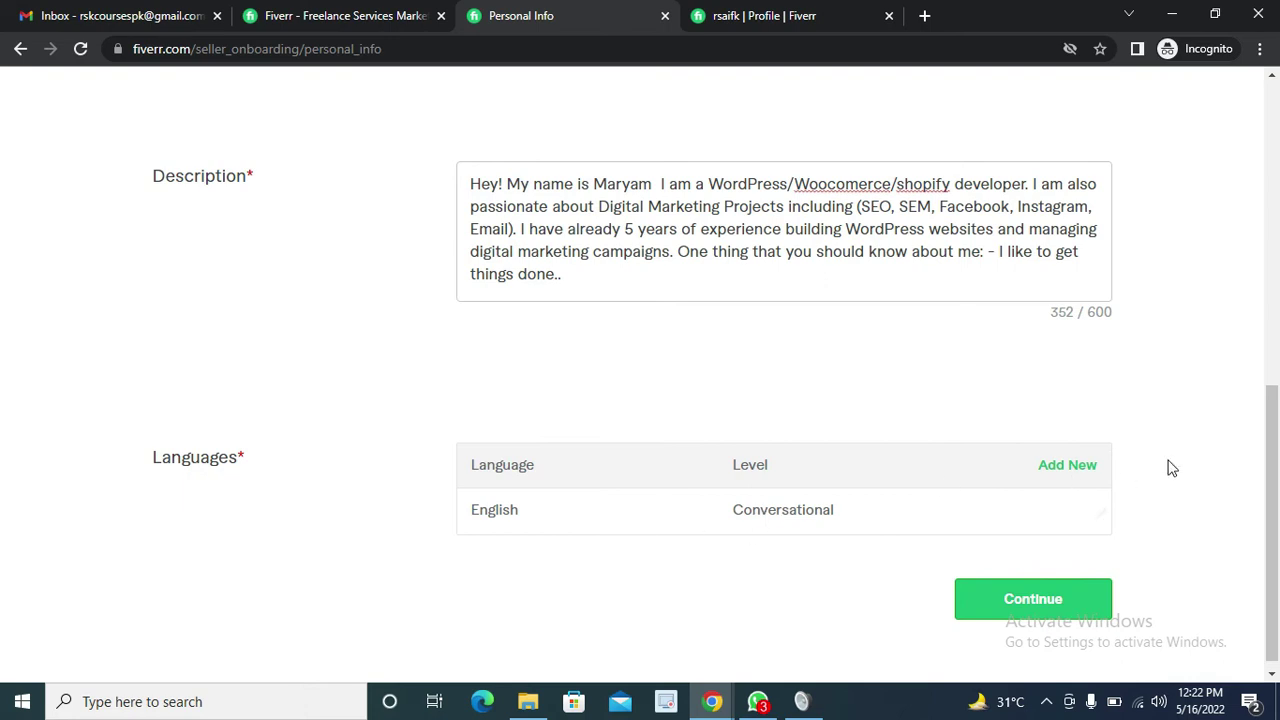
Add German as a second language at Conversational level
{"action": "left_click", "coordinate": [1080, 466]}
{"action": "scroll", "coordinate": [577, 534], "scroll_direction": "down", "scroll_amount": 1}
{"action": "left_click", "coordinate": [526, 396]}
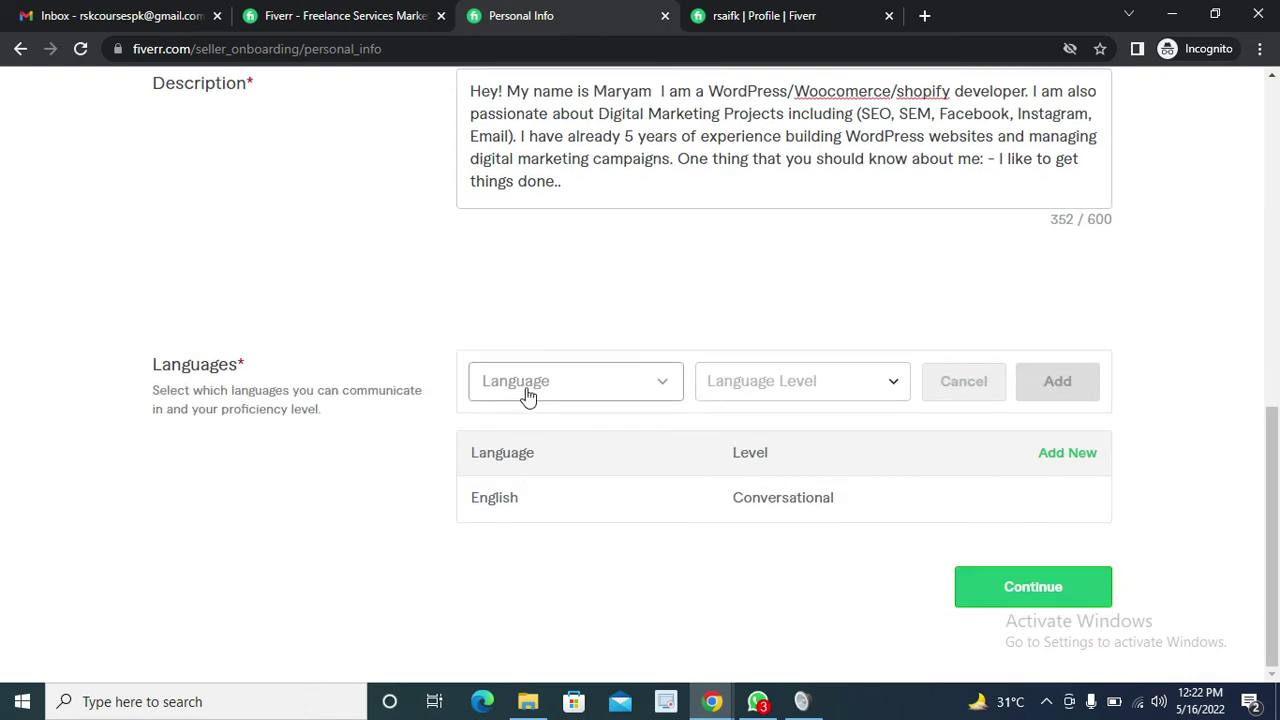
{"action": "type", "text": "ge"}
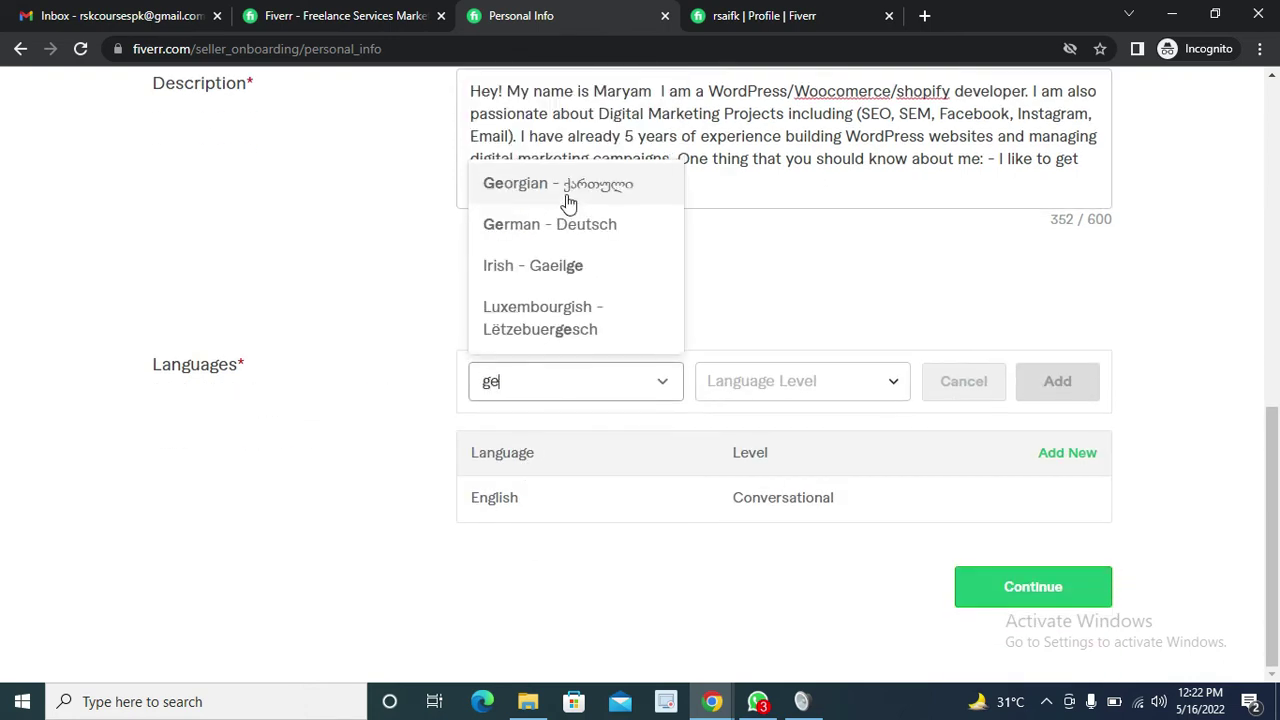
{"action": "left_click", "coordinate": [532, 228]}
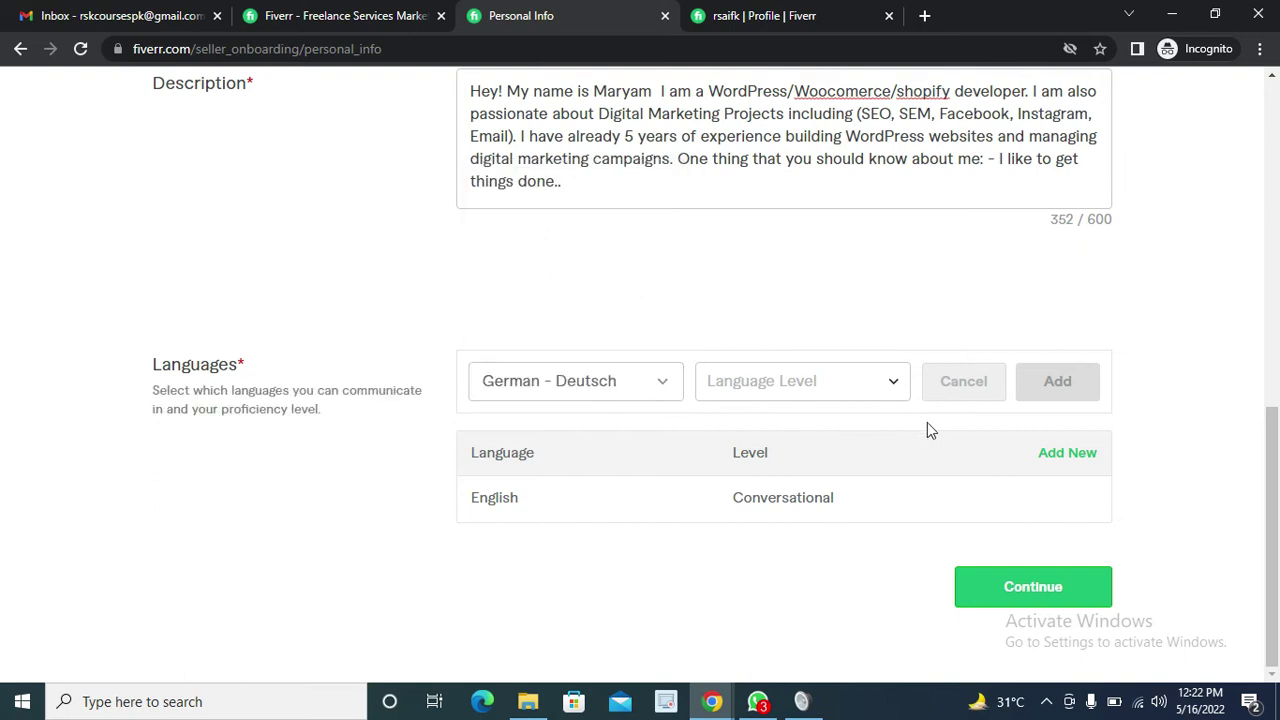
{"action": "left_click", "coordinate": [860, 383]}
{"action": "left_click", "coordinate": [837, 490]}
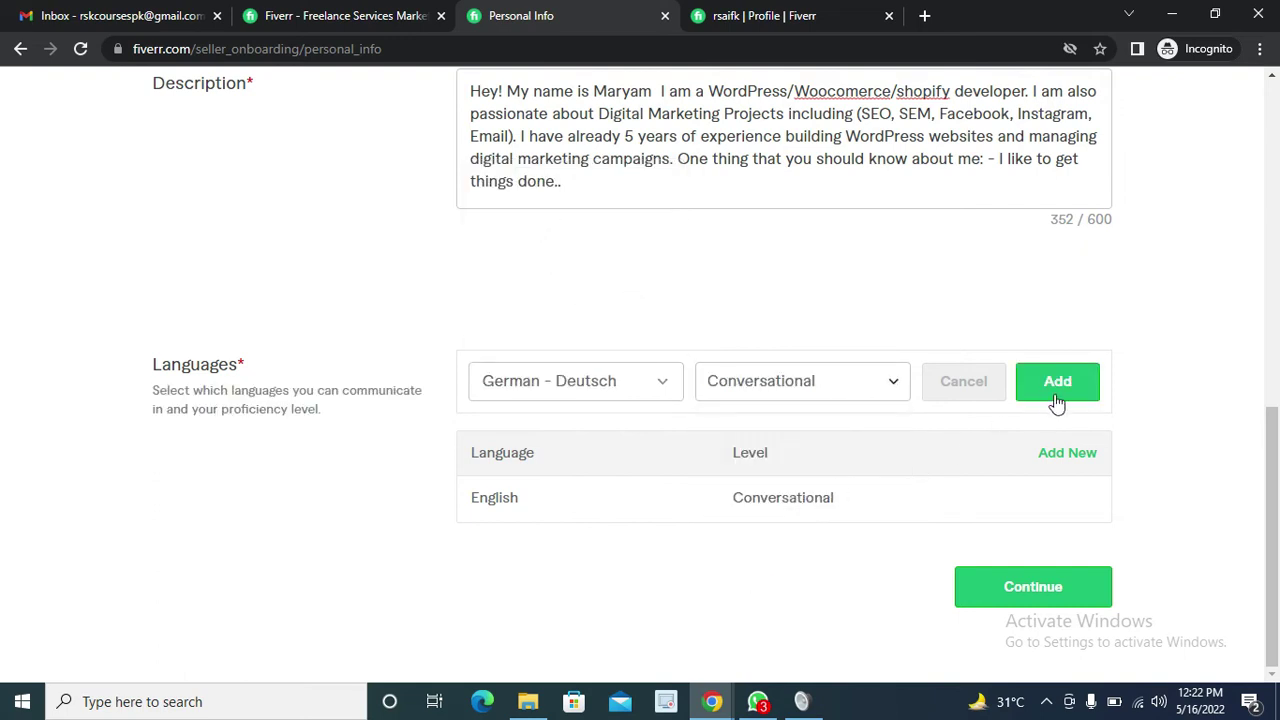
{"action": "left_click", "coordinate": [1057, 385]}
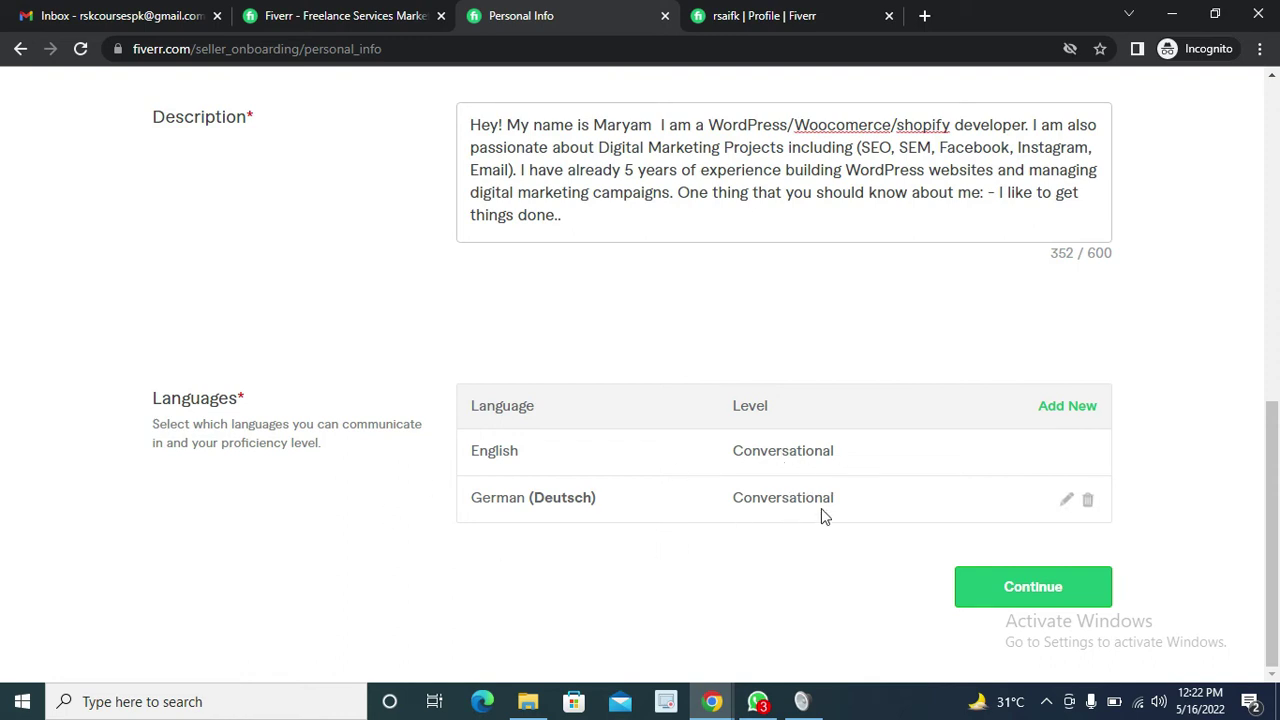
Add French at Conversational level and continue to the Professional Info step
{"action": "left_click", "coordinate": [1067, 412]}
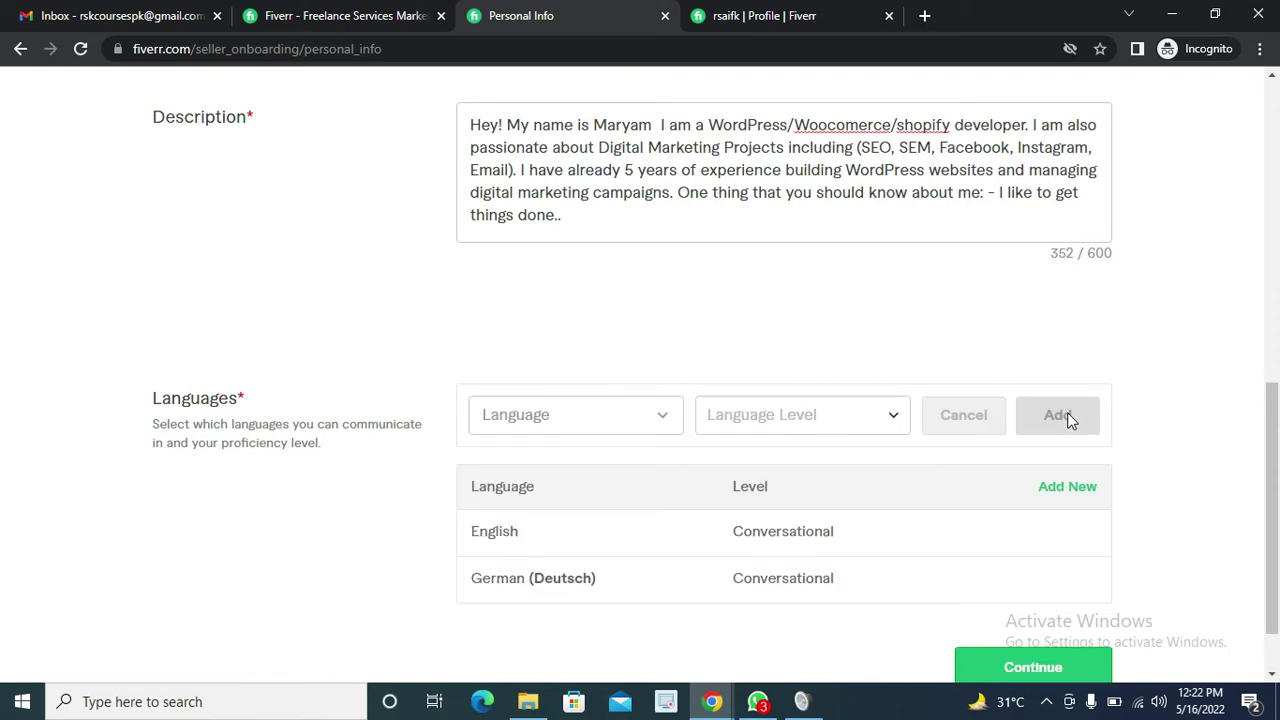
{"action": "left_click", "coordinate": [630, 437]}
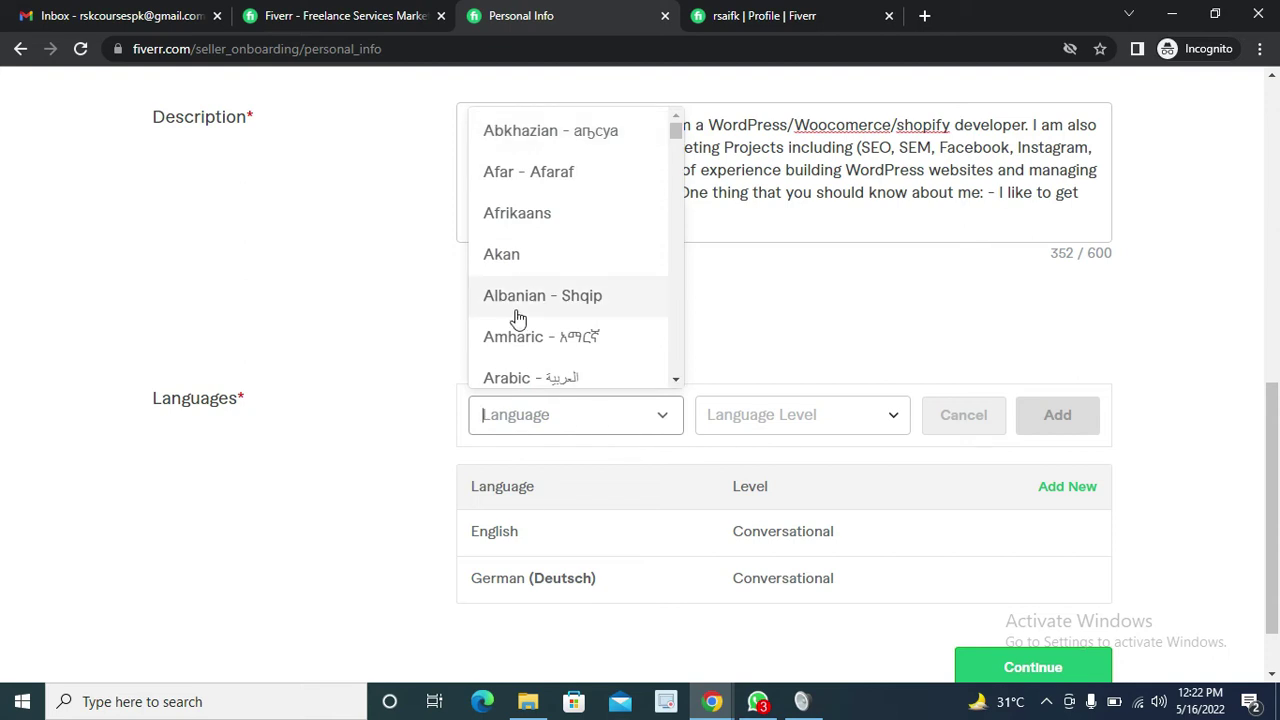
{"action": "type", "text": "fre"}
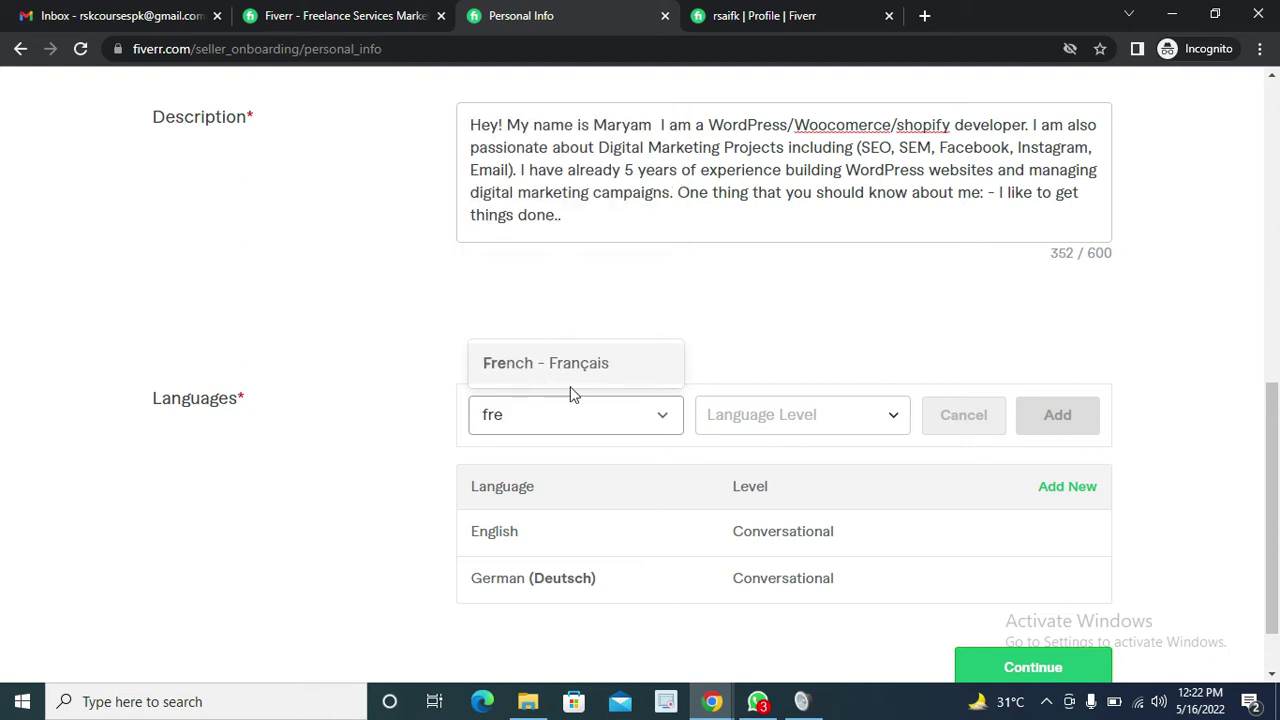
{"action": "left_click", "coordinate": [568, 378]}
{"action": "left_click", "coordinate": [848, 434]}
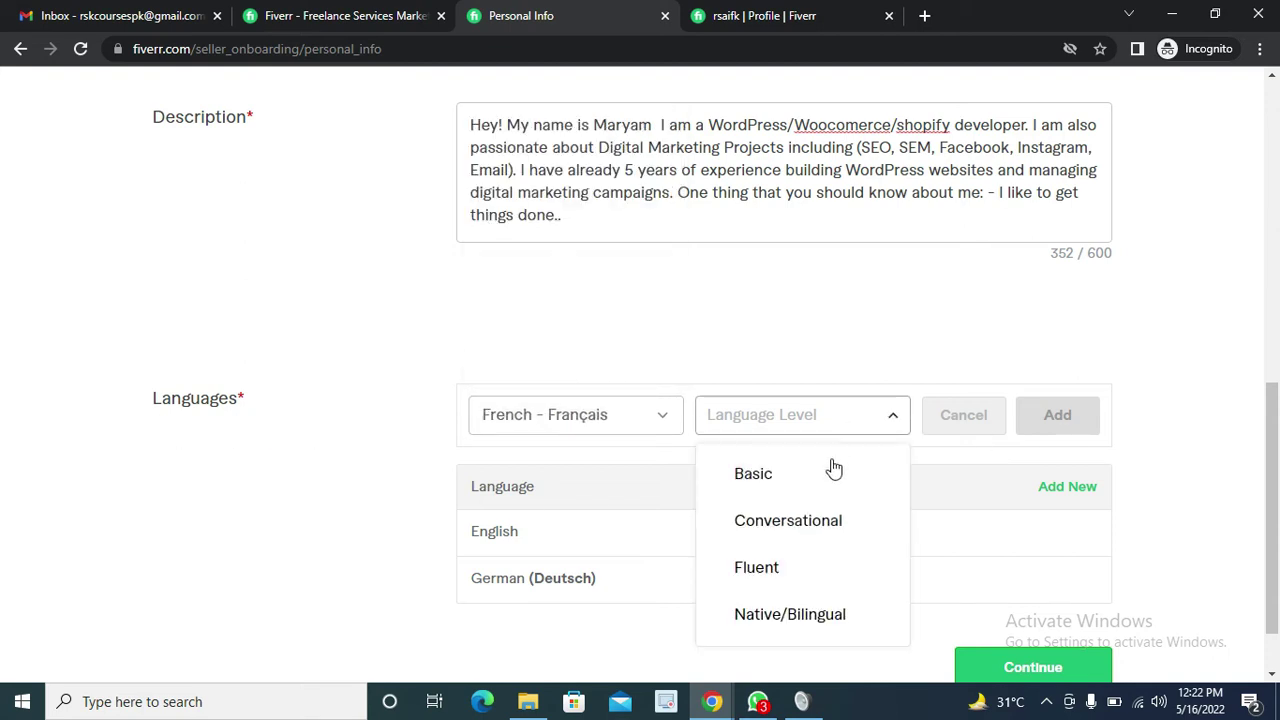
{"action": "left_click", "coordinate": [786, 520]}
{"action": "left_click", "coordinate": [1058, 416]}
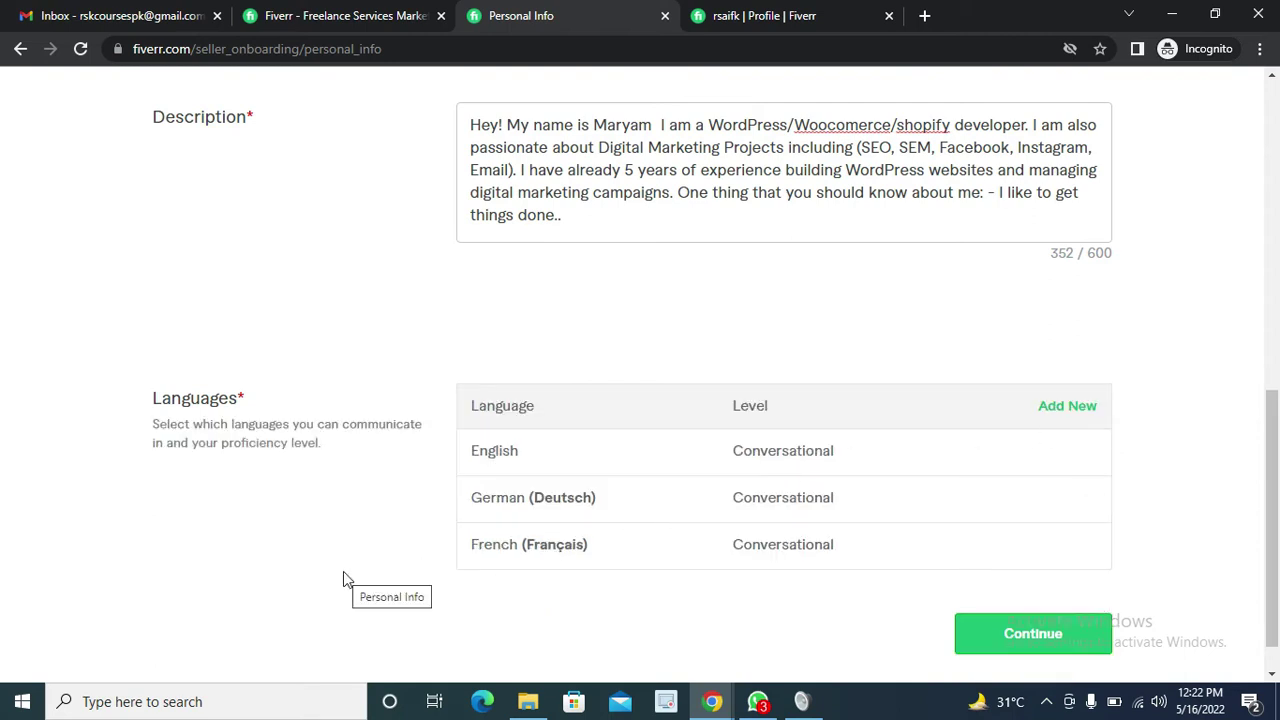
{"action": "scroll", "coordinate": [237, 531], "scroll_direction": "down", "scroll_amount": 1}
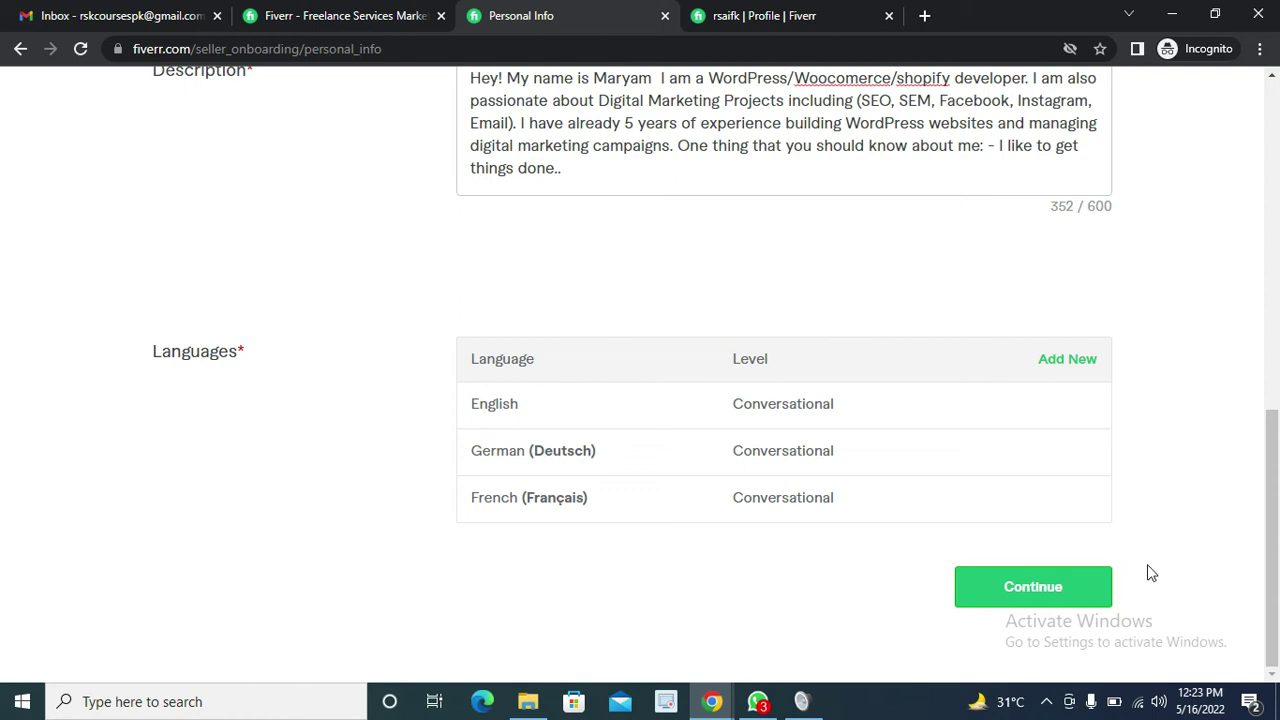
{"action": "left_click", "coordinate": [1016, 600]}
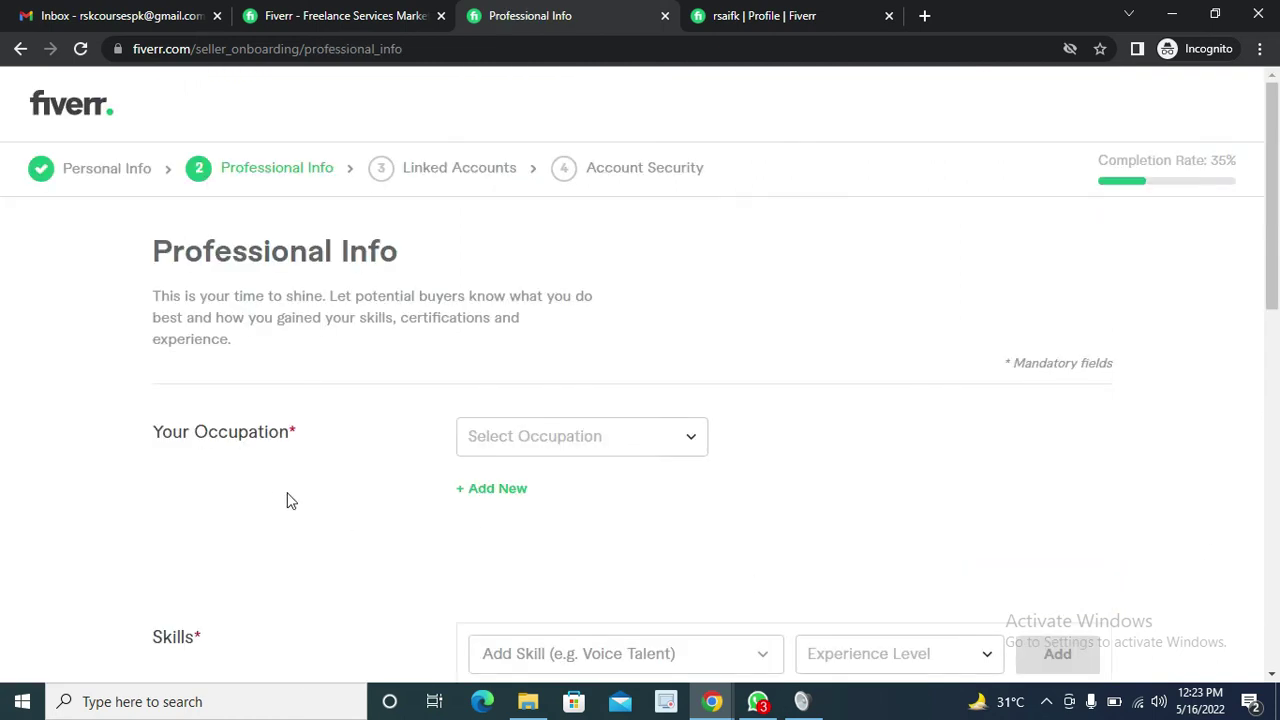
Choose Programming & Tech as the occupation
{"action": "scroll", "coordinate": [263, 491], "scroll_direction": "down", "scroll_amount": 1}
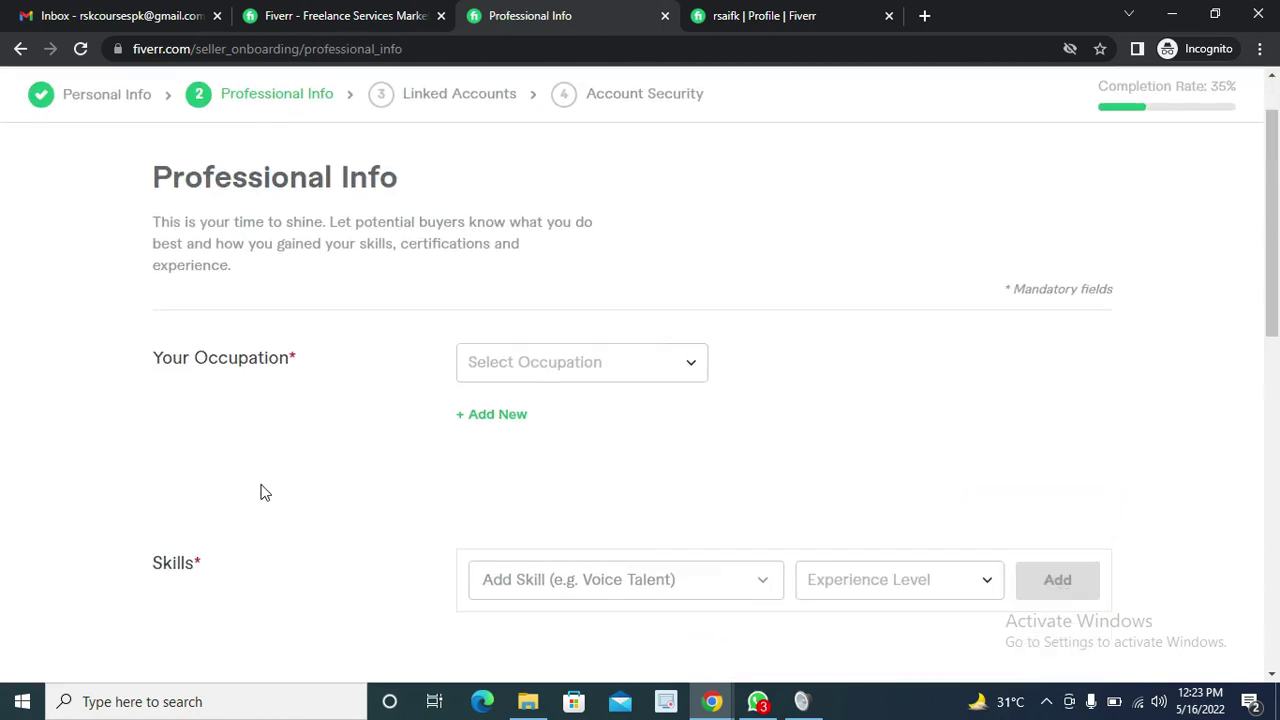
{"action": "left_click", "coordinate": [568, 357]}
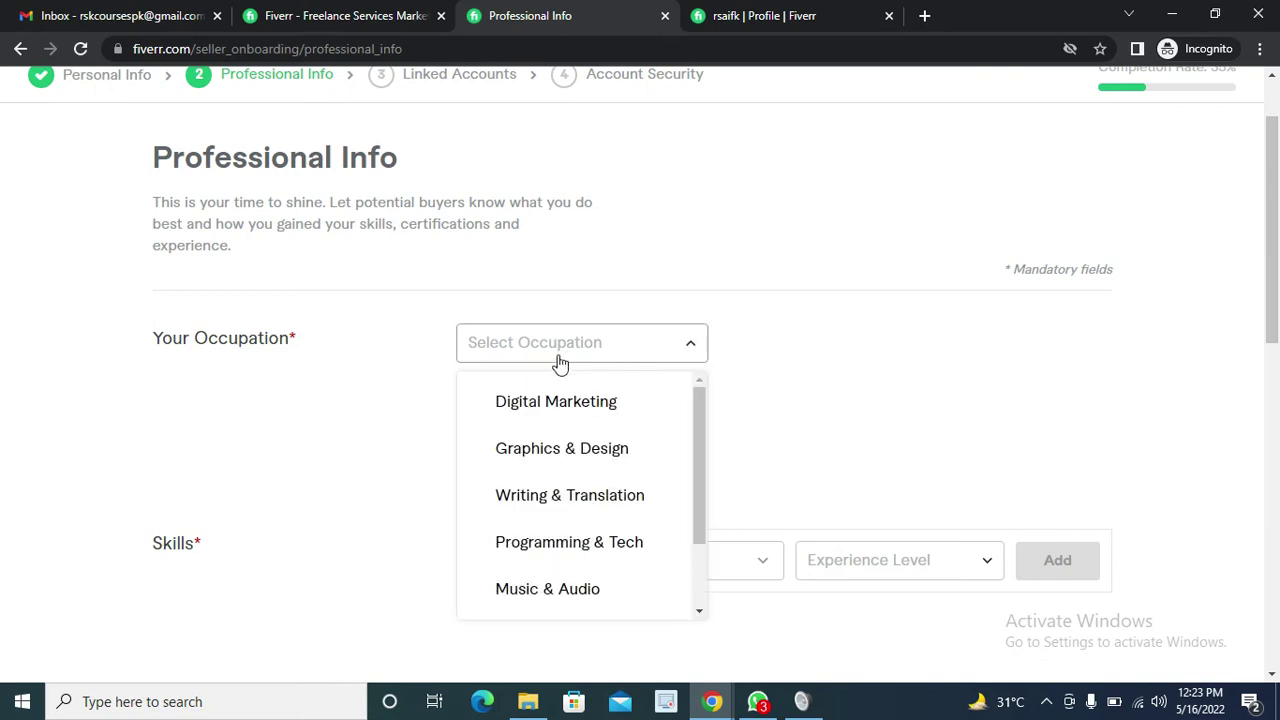
{"action": "scroll", "coordinate": [566, 426], "scroll_direction": "down", "scroll_amount": 2}
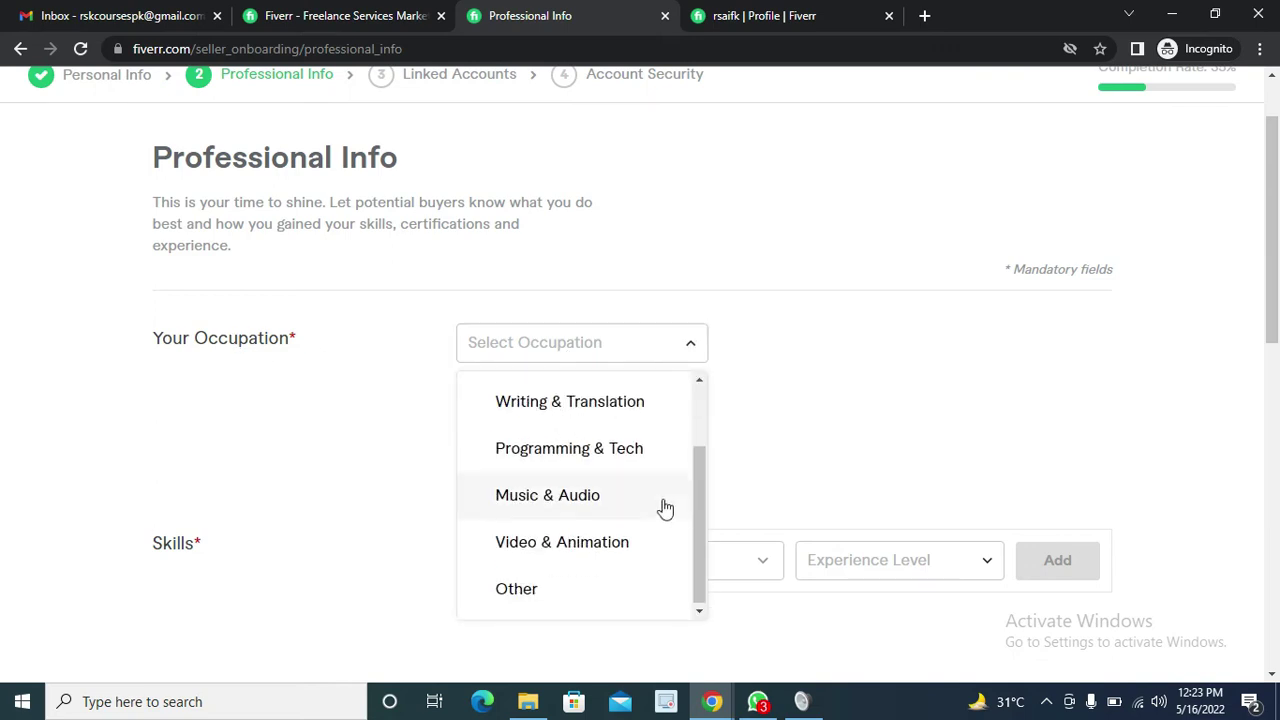
{"action": "left_click", "coordinate": [610, 460]}
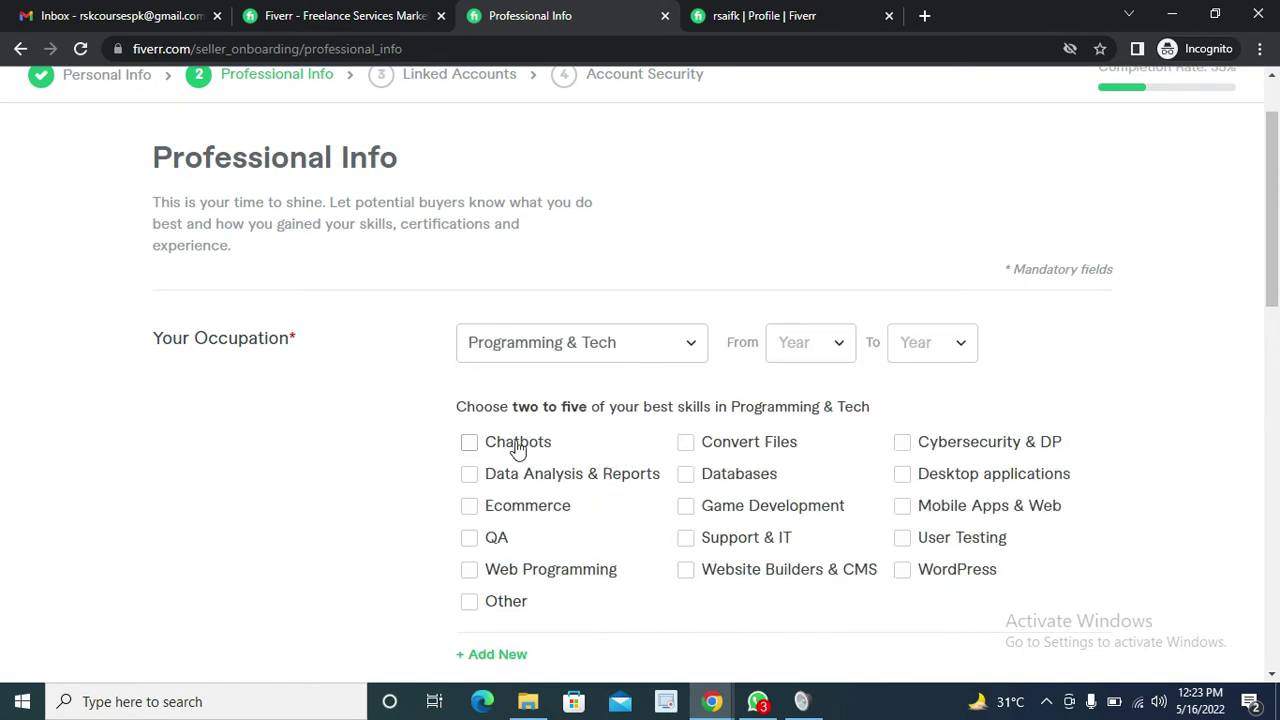
Tick Support & IT, Ecommerce and Website Builders & CMS as skills, unticking Databases
{"action": "scroll", "coordinate": [523, 443], "scroll_direction": "down", "scroll_amount": 1}
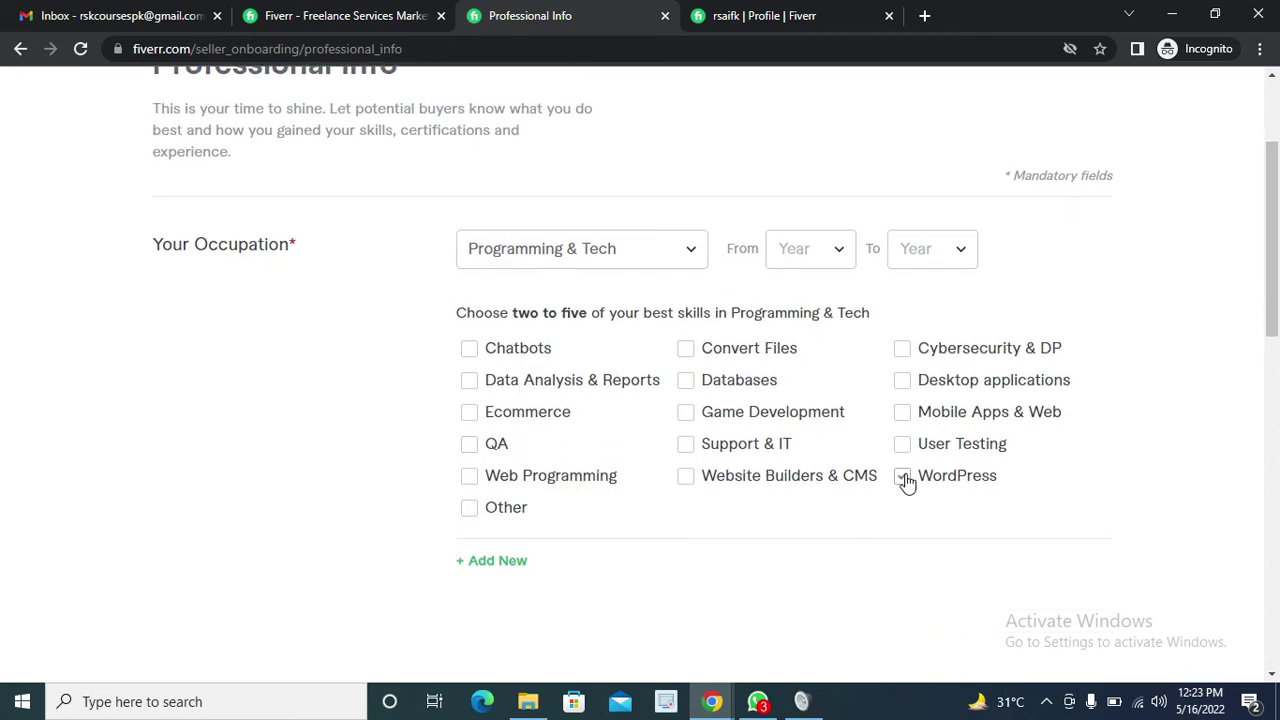
{"action": "left_click", "coordinate": [686, 445]}
{"action": "left_click", "coordinate": [468, 413]}
{"action": "triple_click", "coordinate": [686, 485]}
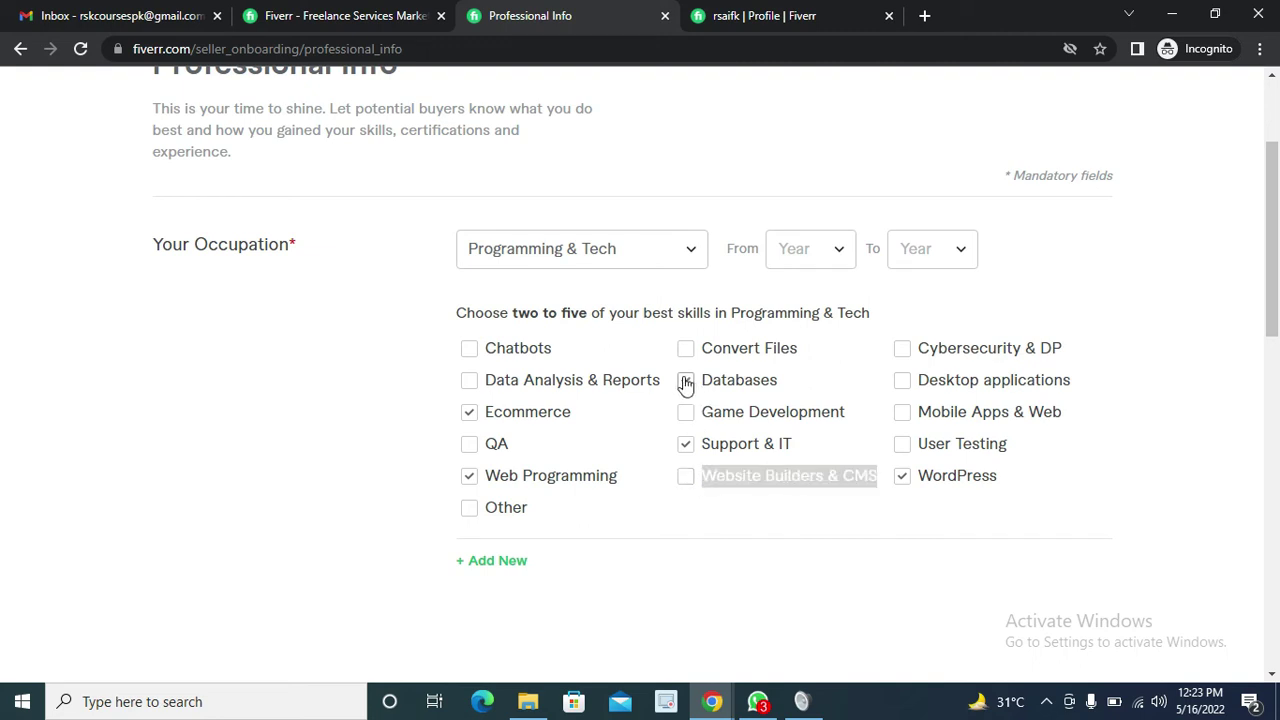
{"action": "left_click", "coordinate": [686, 381]}
{"action": "left_click", "coordinate": [686, 477]}
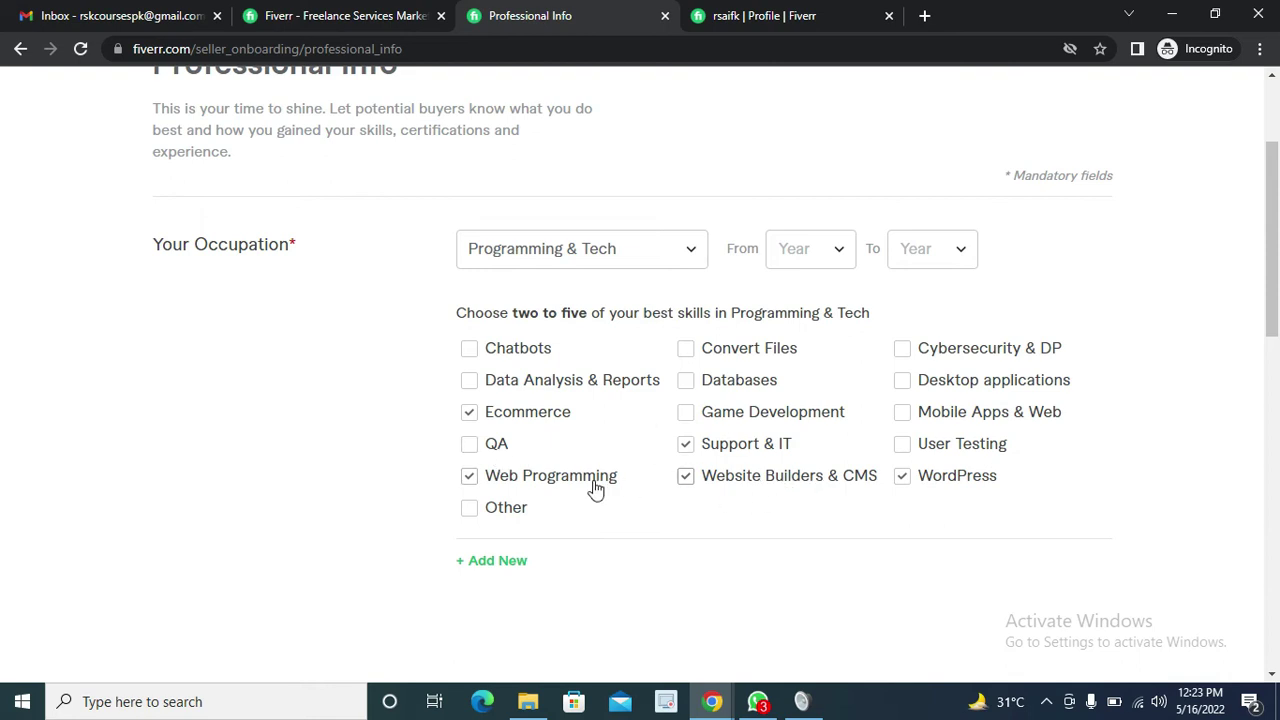
{"action": "scroll", "coordinate": [592, 489], "scroll_direction": "down", "scroll_amount": 2}
{"action": "scroll", "coordinate": [535, 476], "scroll_direction": "down", "scroll_amount": 2}
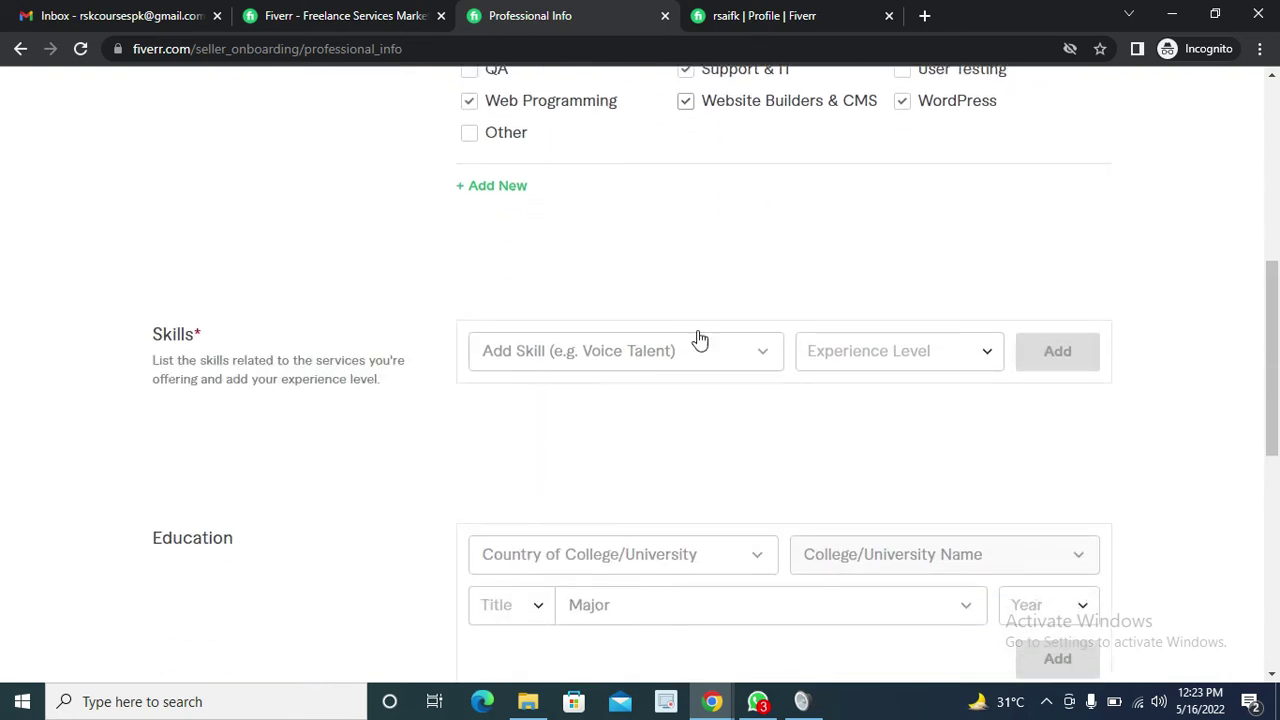
Add WordPress as a skill at Expert level
{"action": "left_click", "coordinate": [777, 360]}
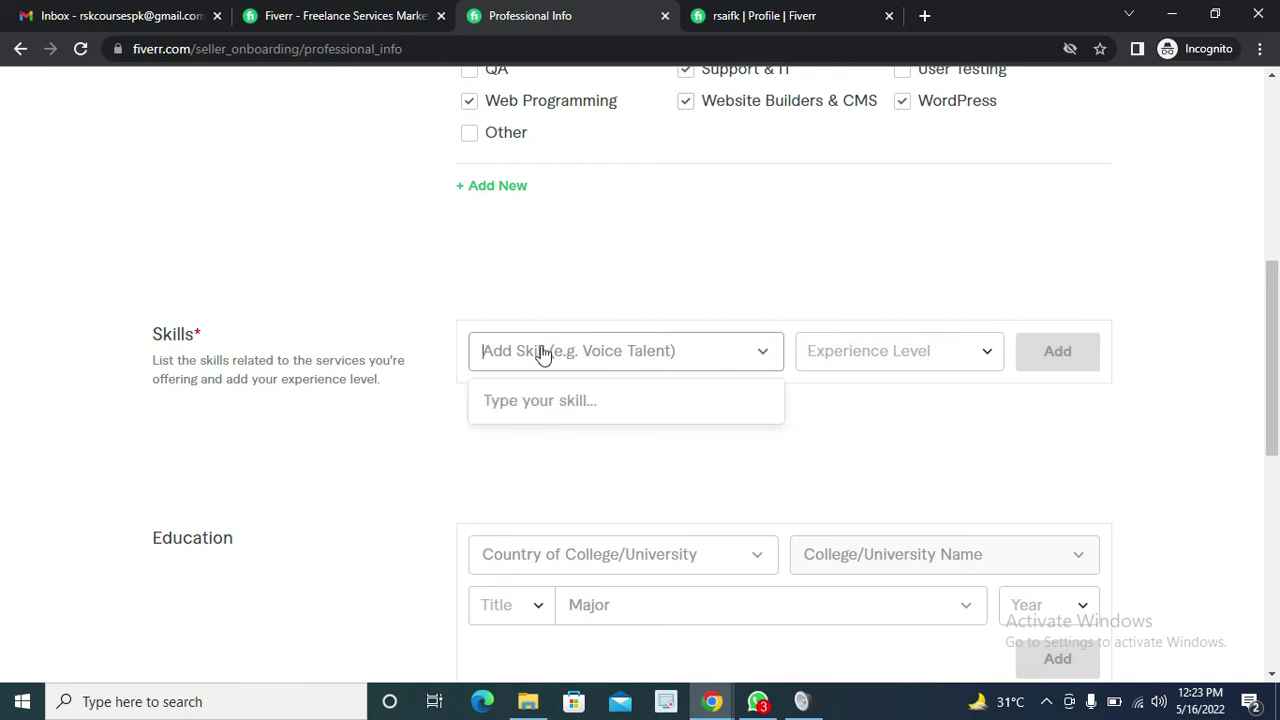
{"action": "type", "text": "wordpr"}
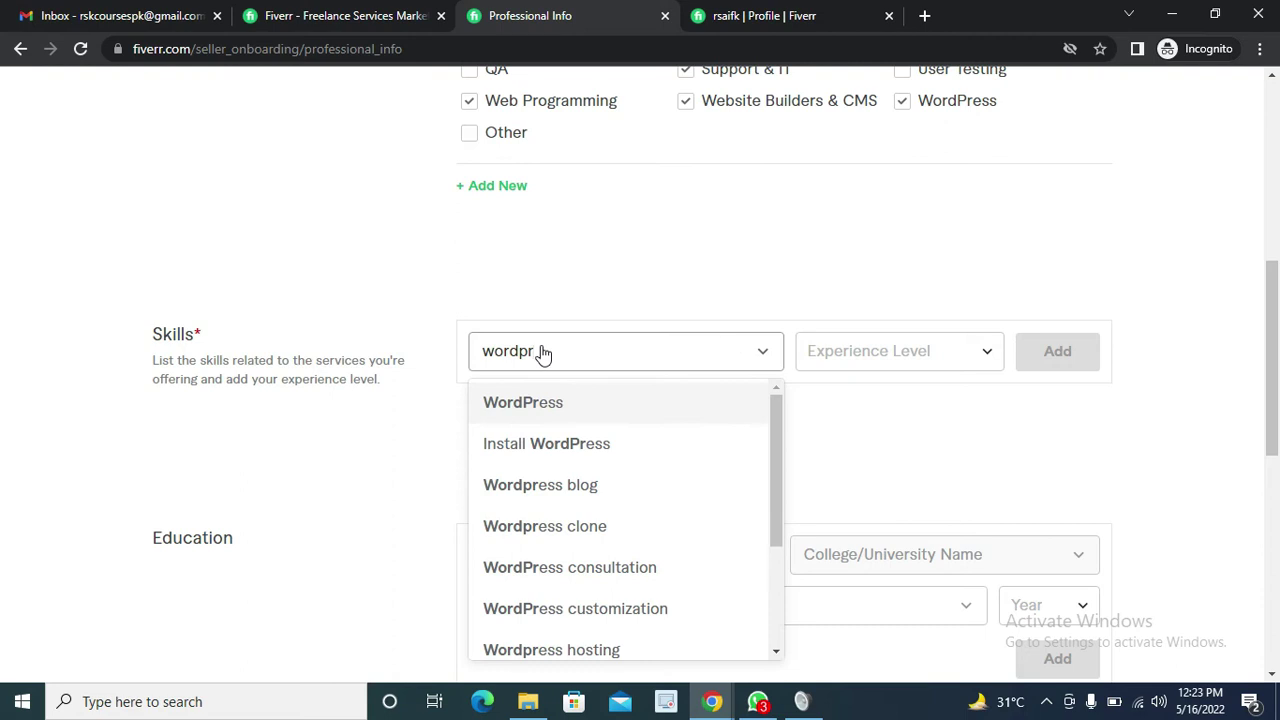
{"action": "left_click", "coordinate": [533, 408]}
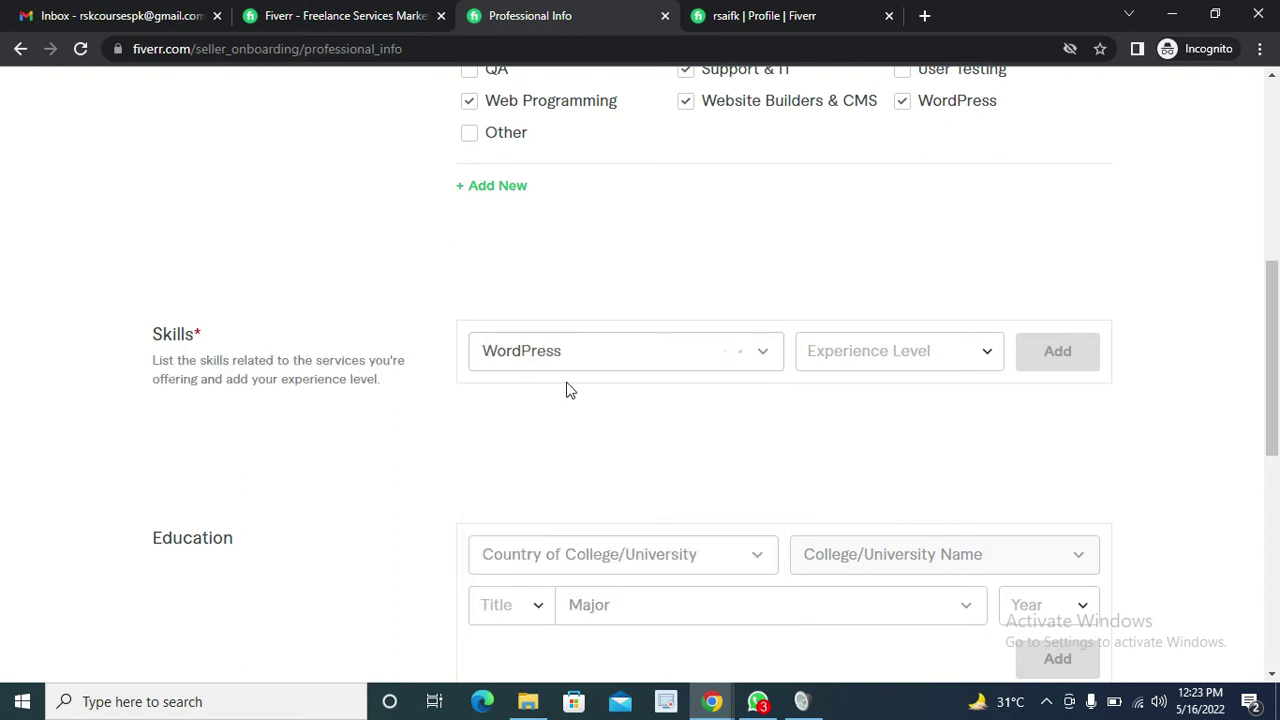
{"action": "left_click", "coordinate": [906, 366]}
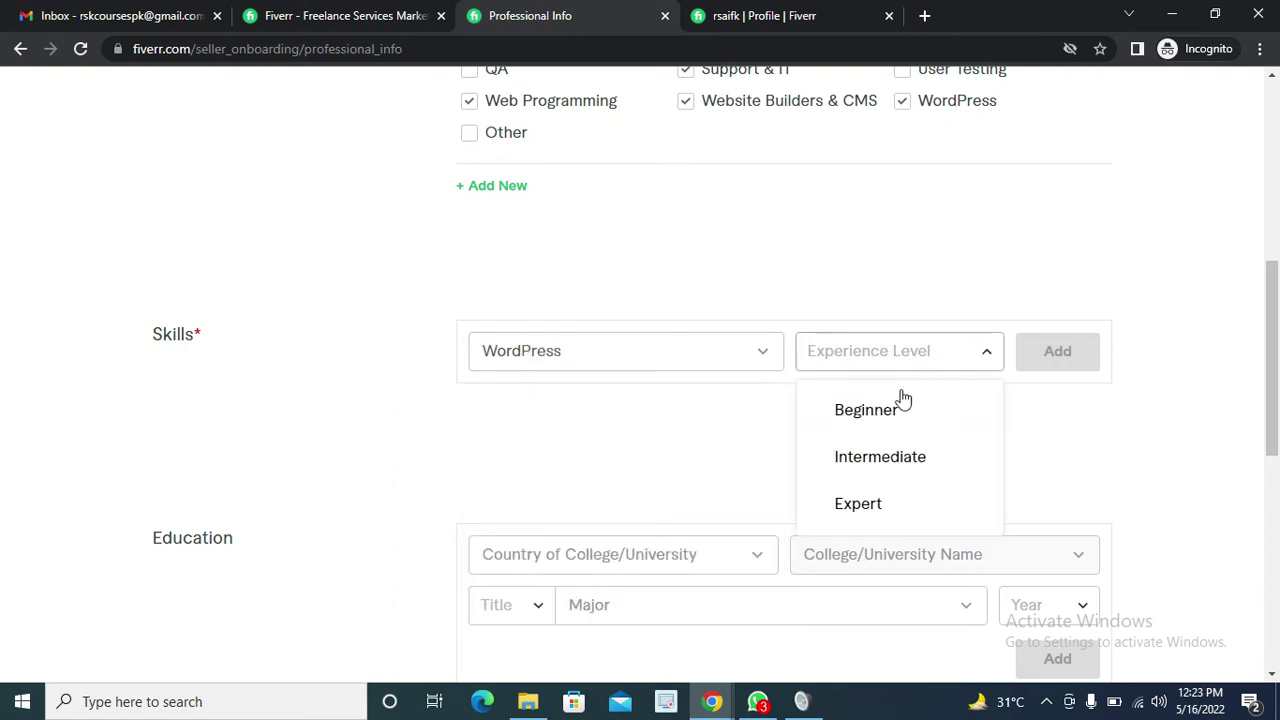
{"action": "left_click", "coordinate": [884, 500]}
{"action": "left_click", "coordinate": [1088, 356]}
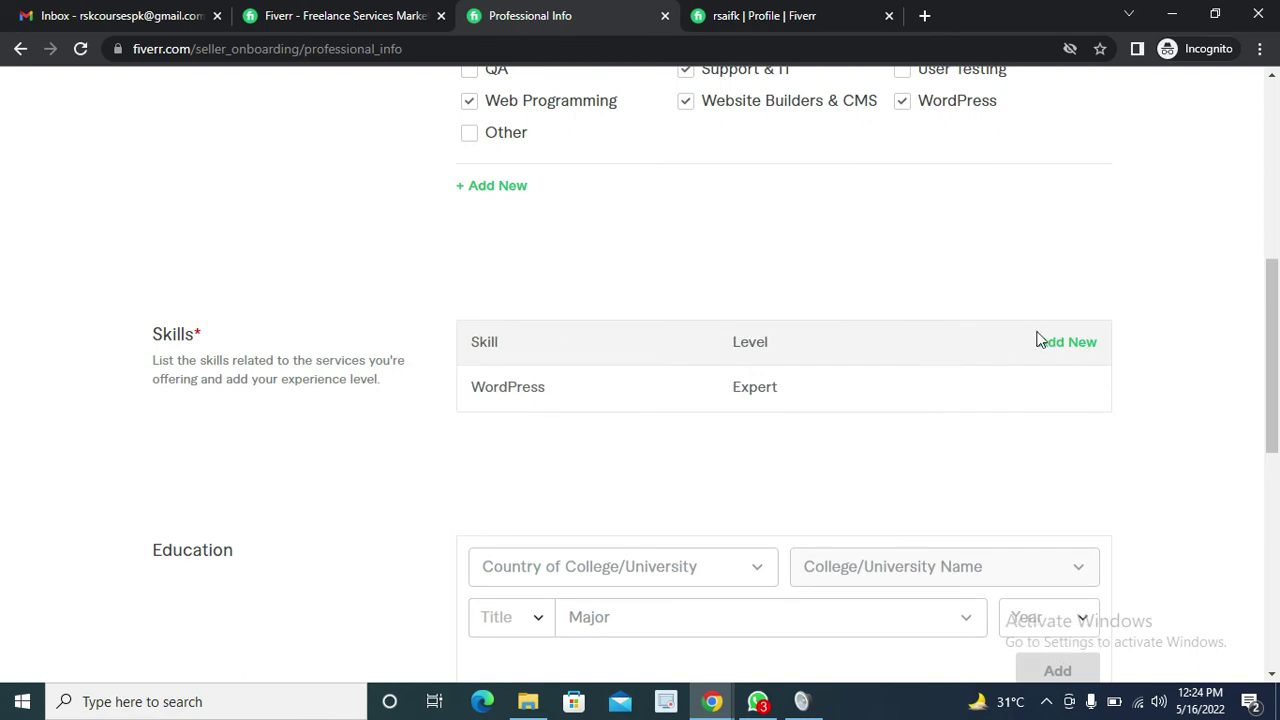
Add SEO as a second skill at Expert level
{"action": "left_click", "coordinate": [1078, 352]}
{"action": "left_click", "coordinate": [533, 353]}
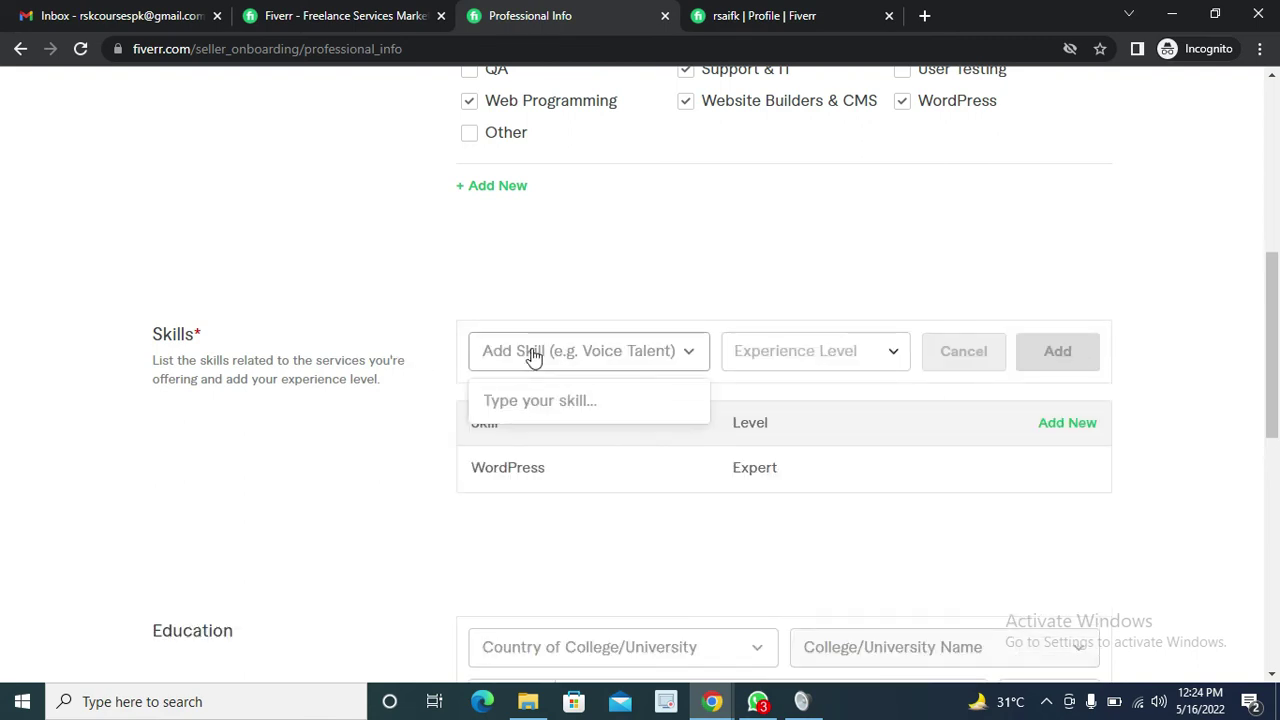
{"action": "type", "text": "webiste"}
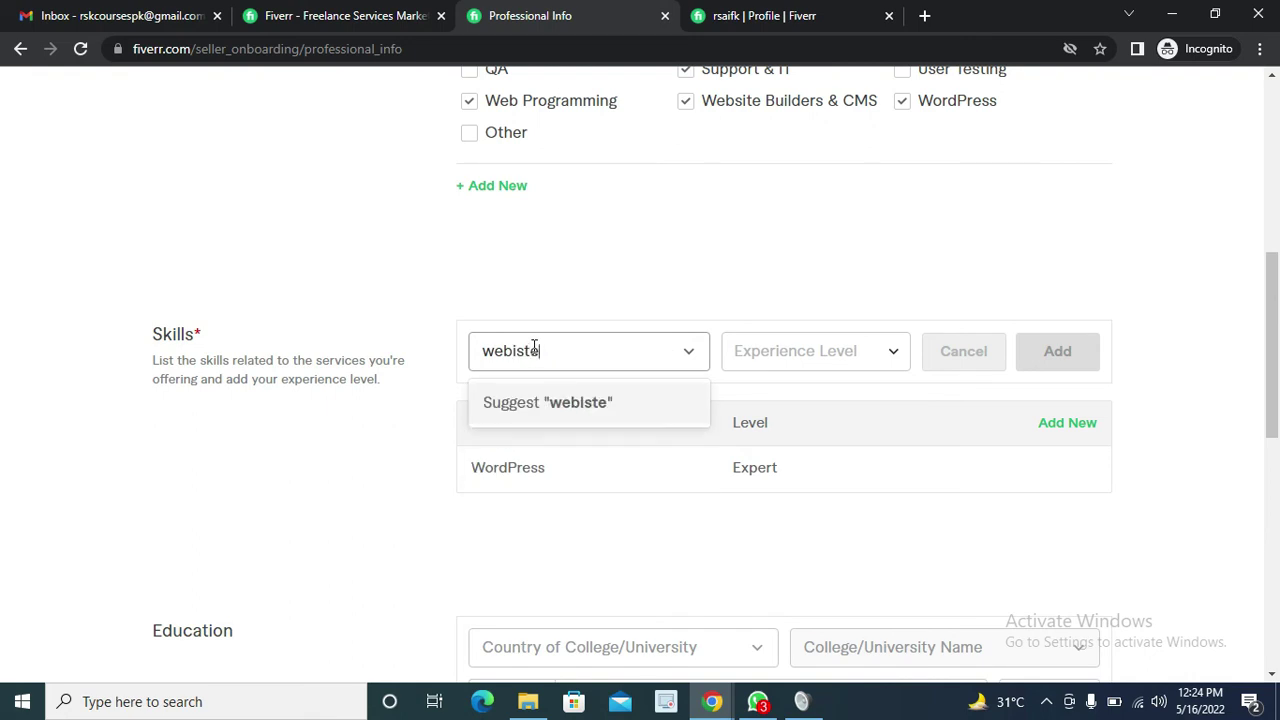
{"action": "key", "text": "BackSpace"}
{"action": "key", "text": "BackSpace"}
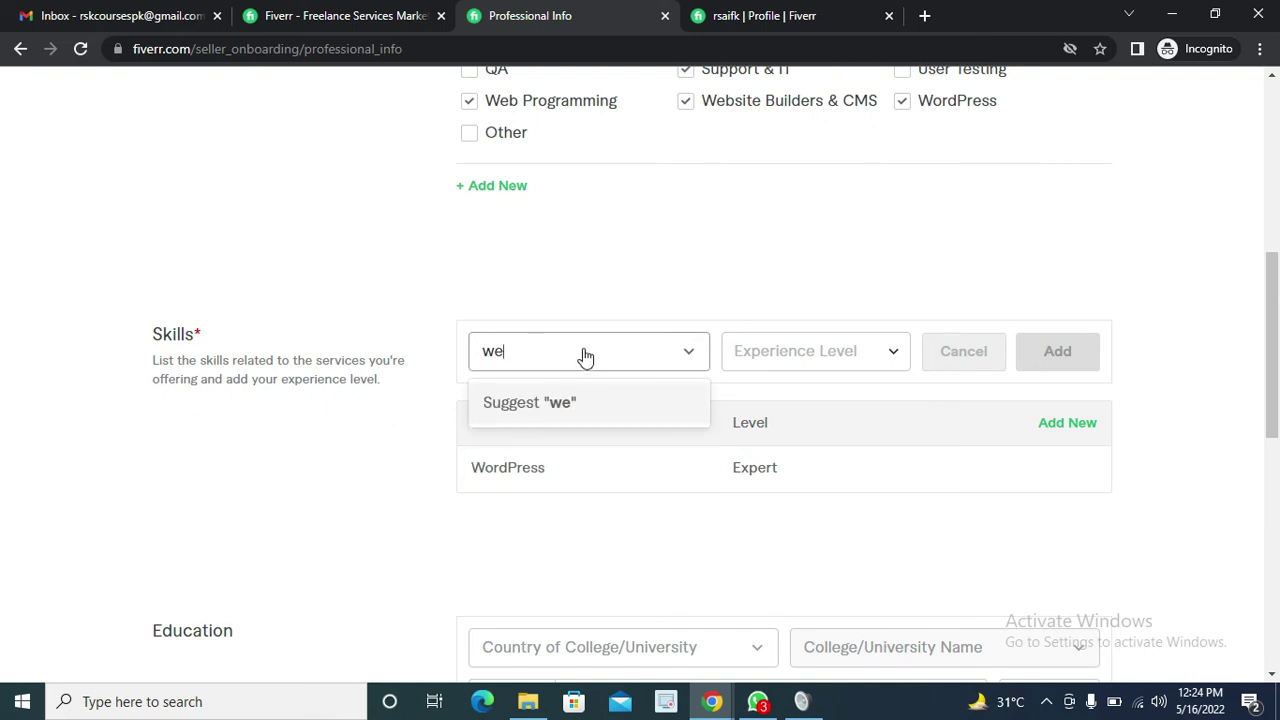
{"action": "key", "text": "BackSpace"}
{"action": "key", "text": "BackSpace"}
{"action": "type", "text": "digital"}
{"action": "key", "text": "BackSpace"}
{"action": "key", "text": "BackSpace"}
{"action": "key", "text": "BackSpace"}
{"action": "key", "text": "BackSpace"}
{"action": "key", "text": "BackSpace"}
{"action": "key", "text": "BackSpace"}
{"action": "key", "text": "BackSpace"}
{"action": "key", "text": "BackSpace"}
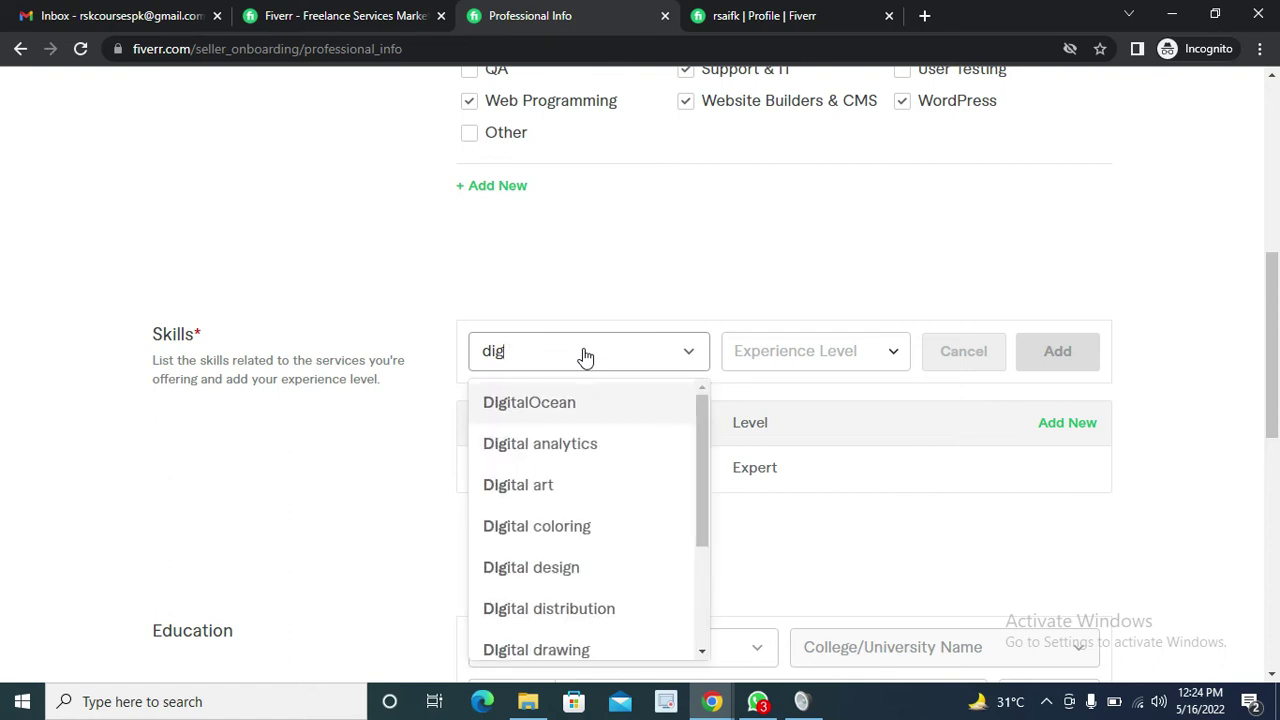
{"action": "type", "text": "SEO"}
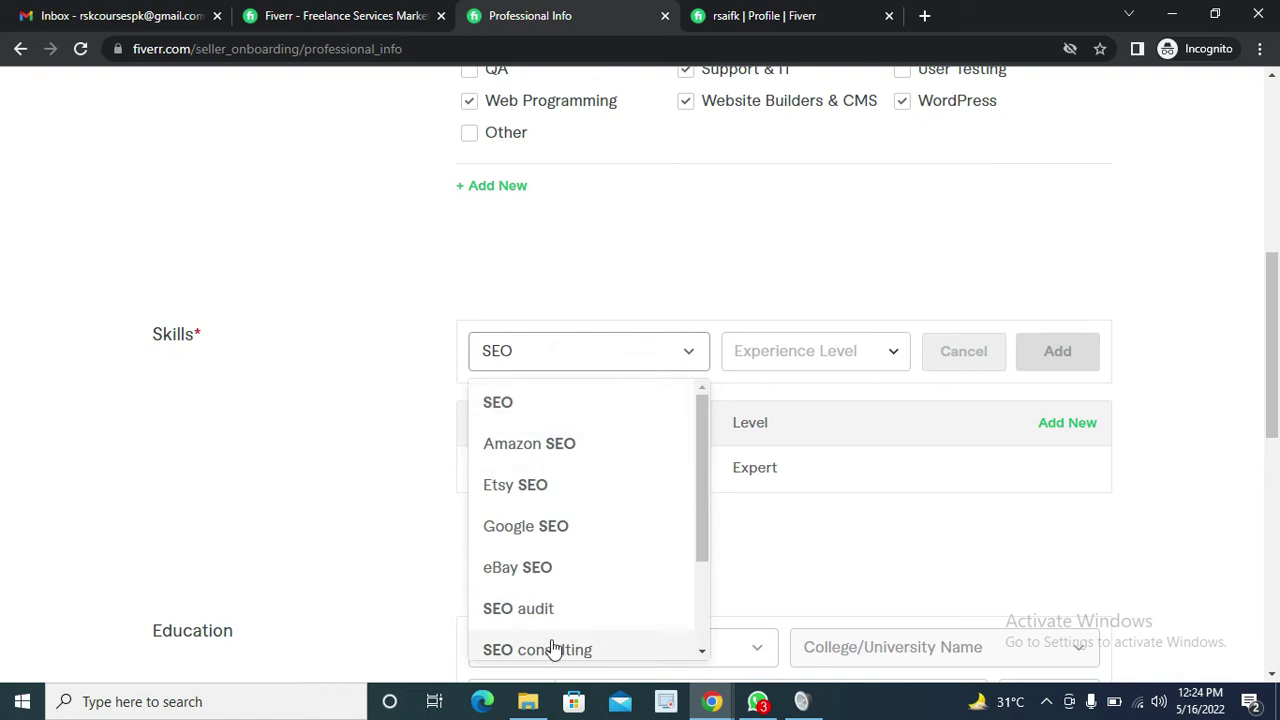
{"action": "scroll", "coordinate": [600, 408], "scroll_direction": "down", "scroll_amount": 4}
{"action": "scroll", "coordinate": [603, 427], "scroll_direction": "up", "scroll_amount": 3}
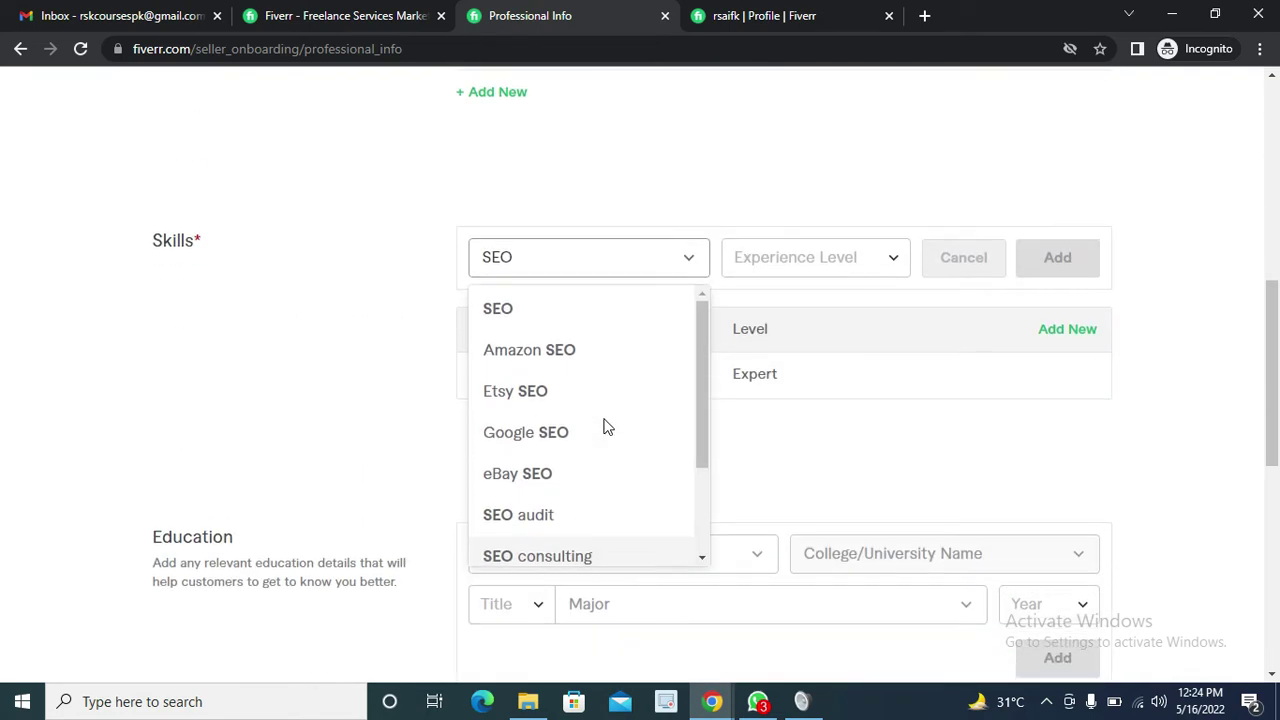
{"action": "scroll", "coordinate": [590, 420], "scroll_direction": "down", "scroll_amount": 3}
{"action": "scroll", "coordinate": [583, 413], "scroll_direction": "up", "scroll_amount": 1}
{"action": "scroll", "coordinate": [583, 413], "scroll_direction": "up", "scroll_amount": 2}
{"action": "left_click", "coordinate": [546, 268]}
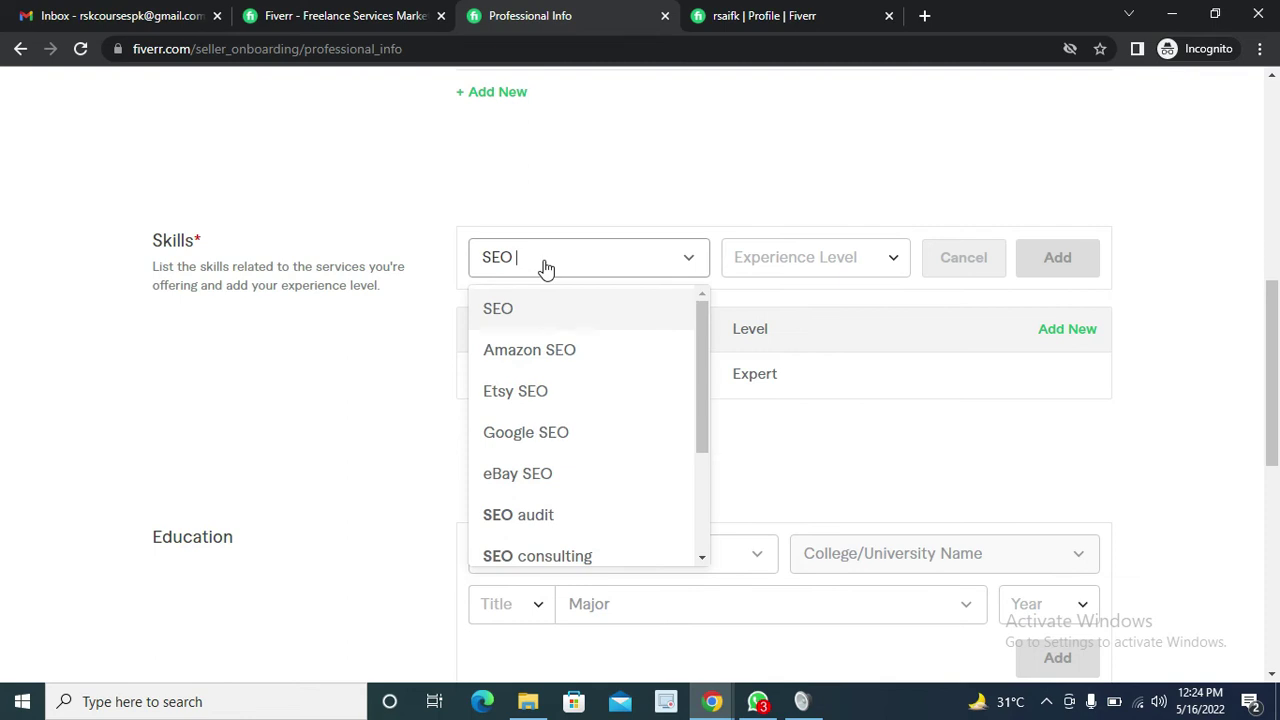
{"action": "left_click", "coordinate": [500, 308]}
{"action": "left_click", "coordinate": [858, 275]}
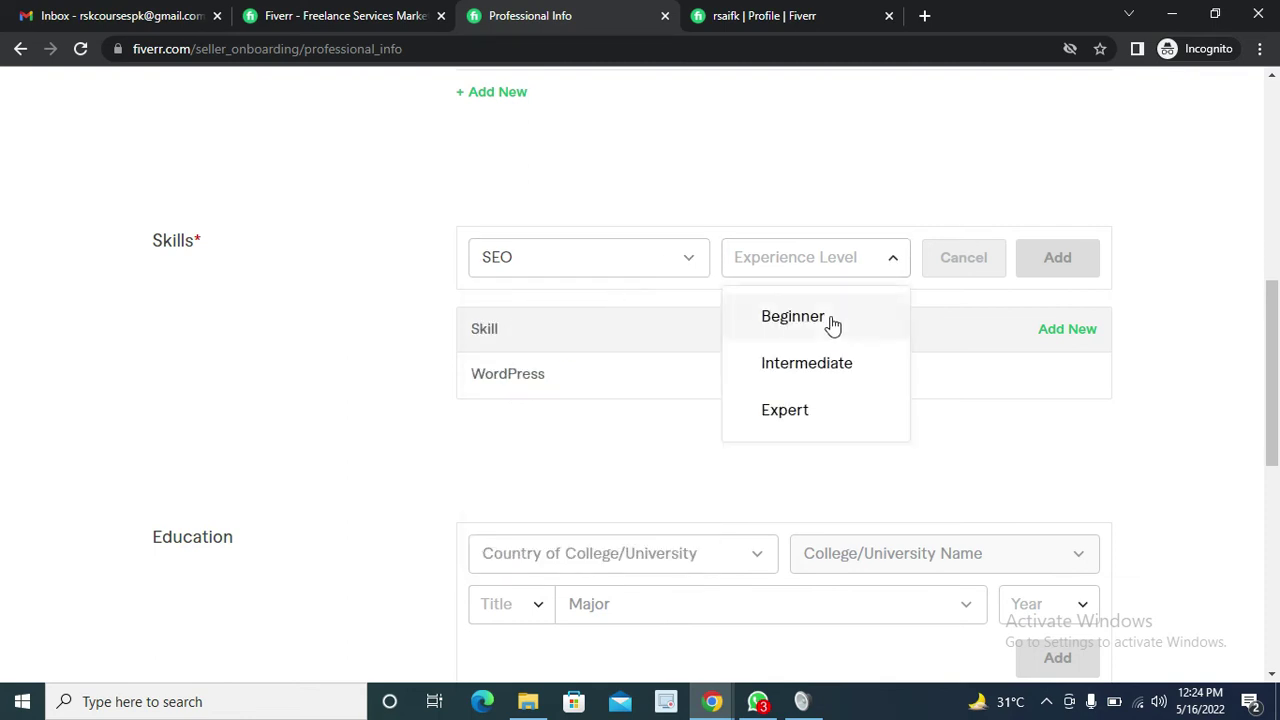
{"action": "left_click", "coordinate": [806, 414]}
{"action": "left_click", "coordinate": [1066, 266]}
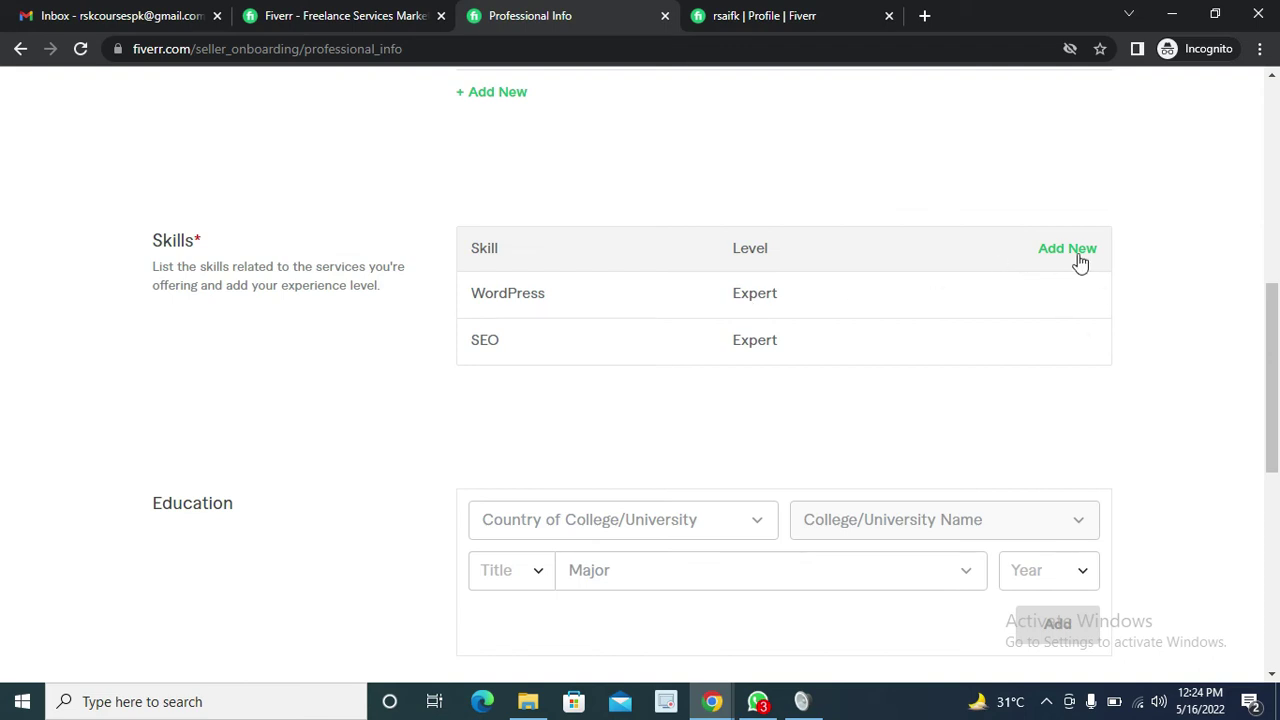
Add Digital marketing as a third skill at Expert level
{"action": "left_click", "coordinate": [1066, 250]}
{"action": "left_click", "coordinate": [562, 268]}
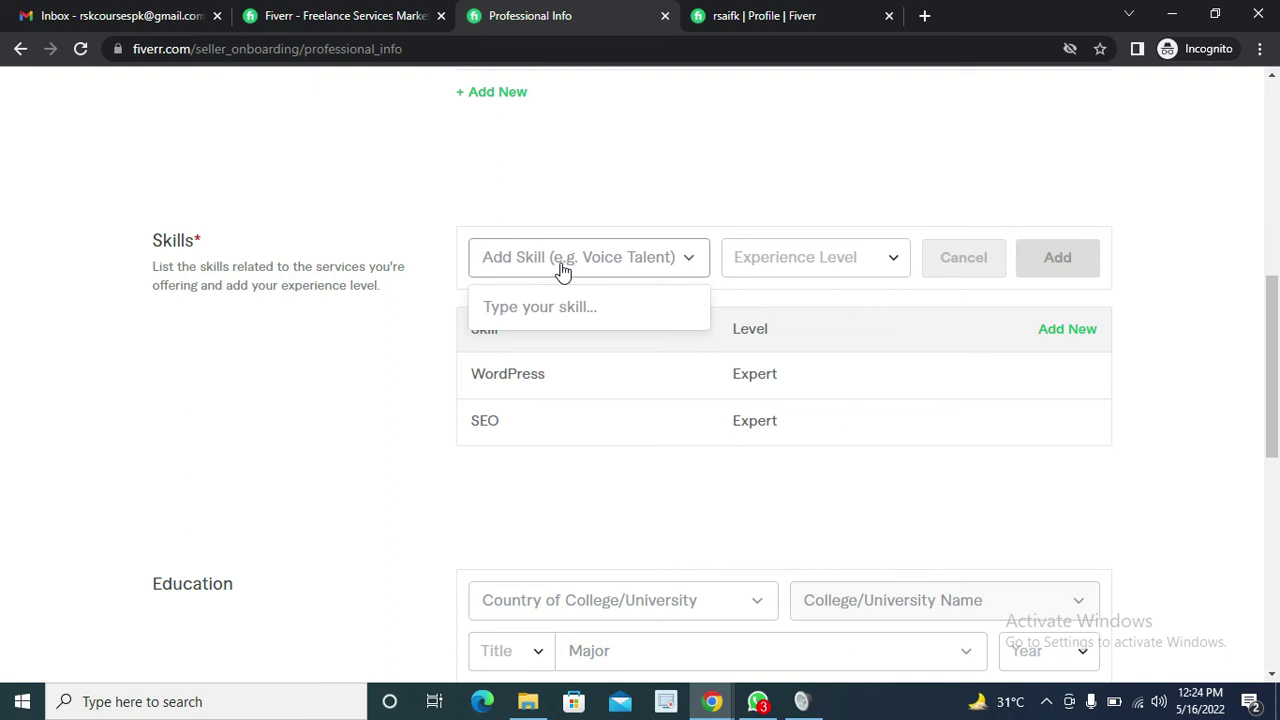
{"action": "type", "text": "DIGITAL"}
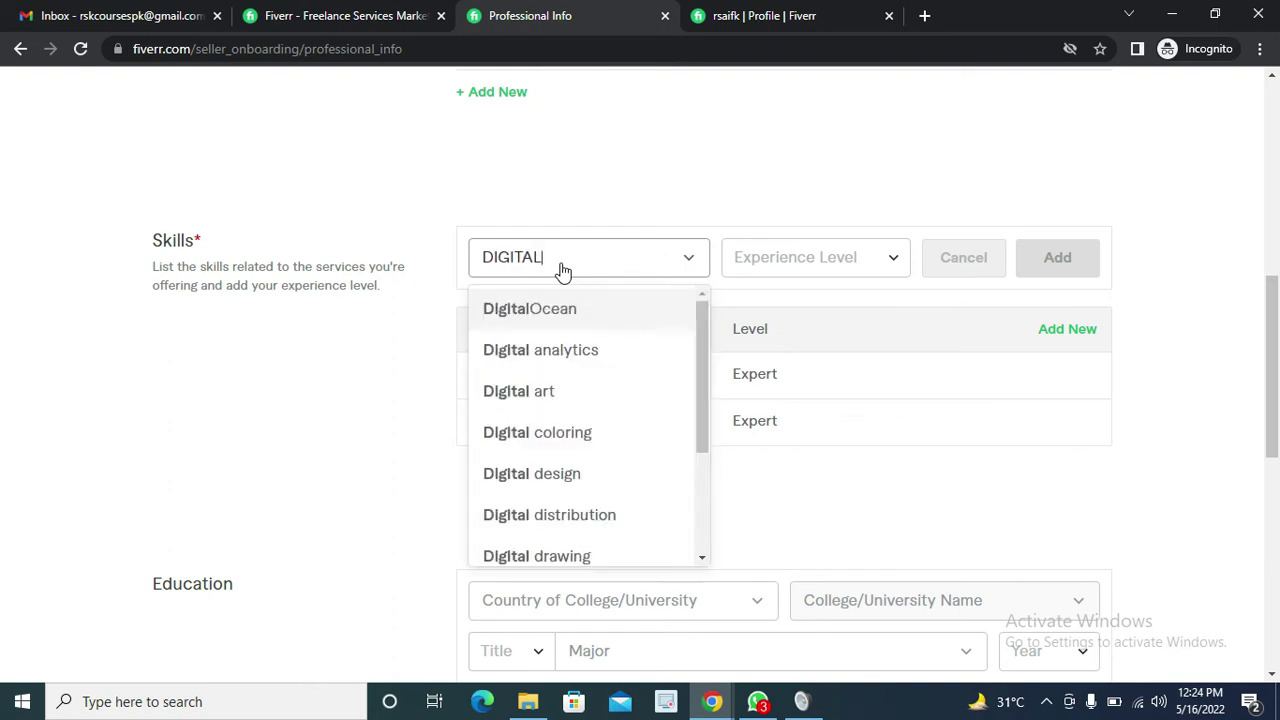
{"action": "type", "text": " M="}
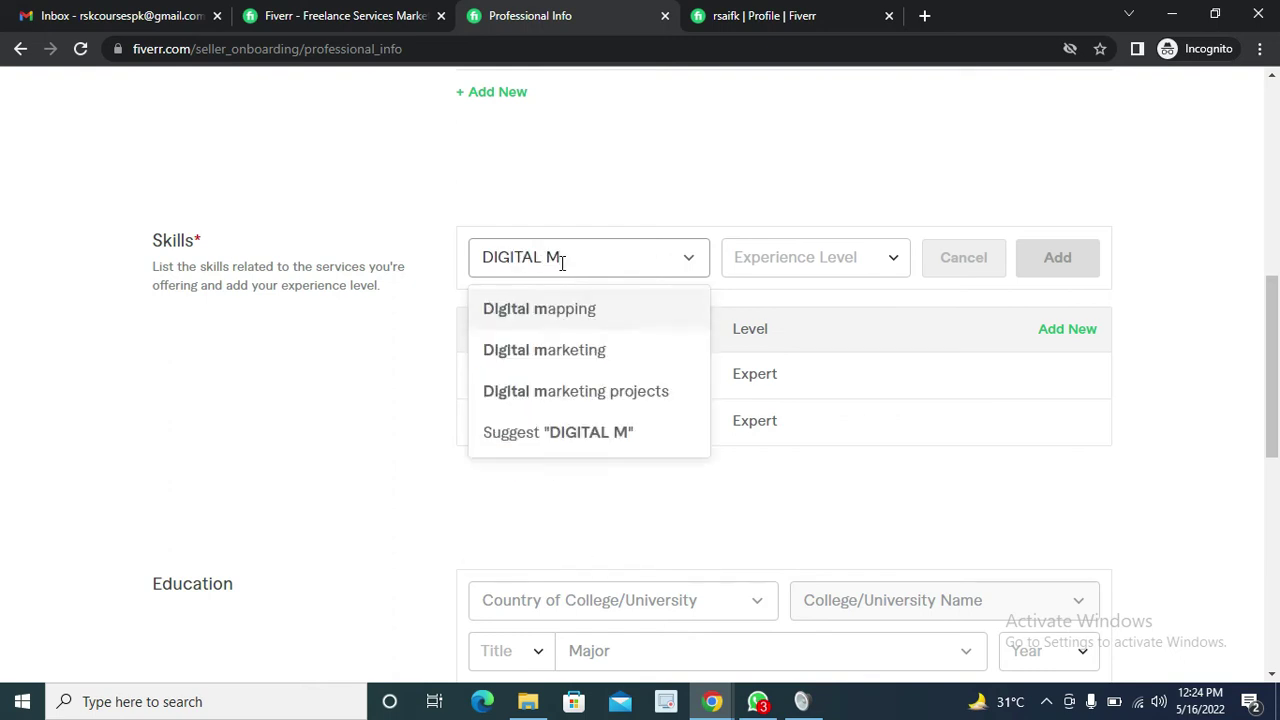
{"action": "key", "text": "BackSpace"}
{"action": "type", "text": "ARKETING"}
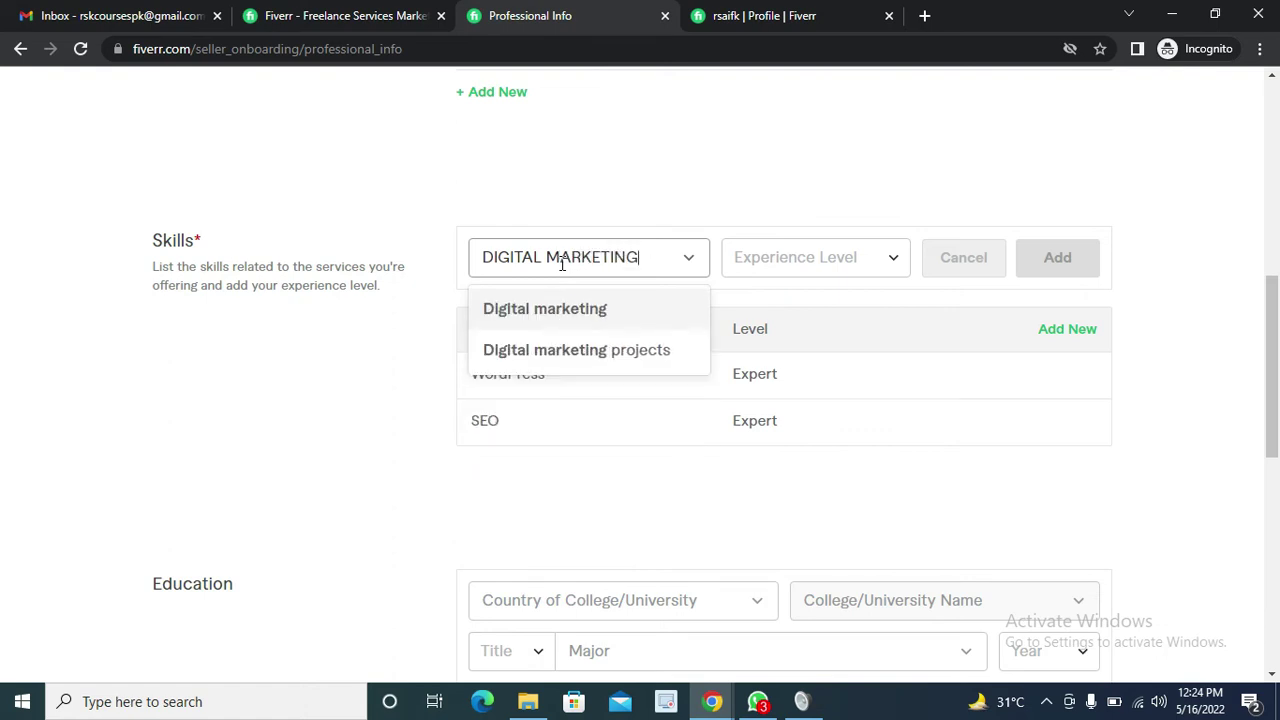
{"action": "left_click", "coordinate": [540, 319]}
{"action": "left_click", "coordinate": [848, 246]}
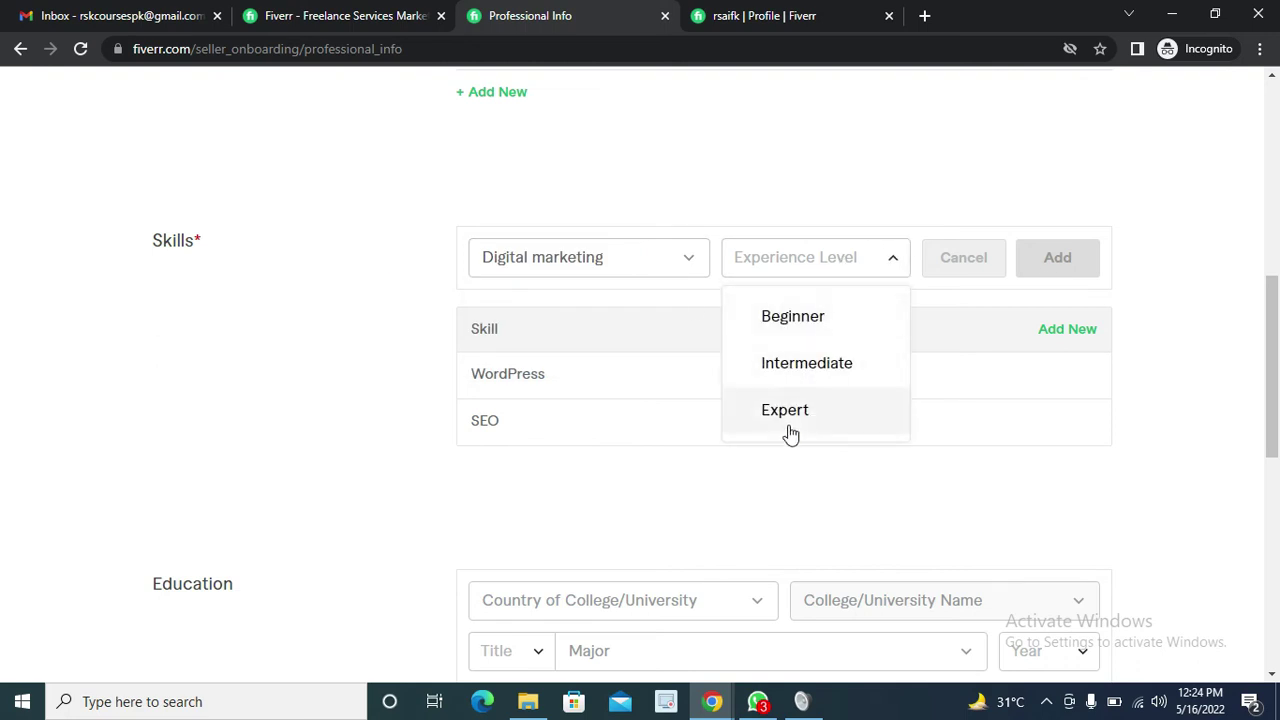
{"action": "left_click", "coordinate": [787, 418]}
{"action": "left_click", "coordinate": [1057, 257]}
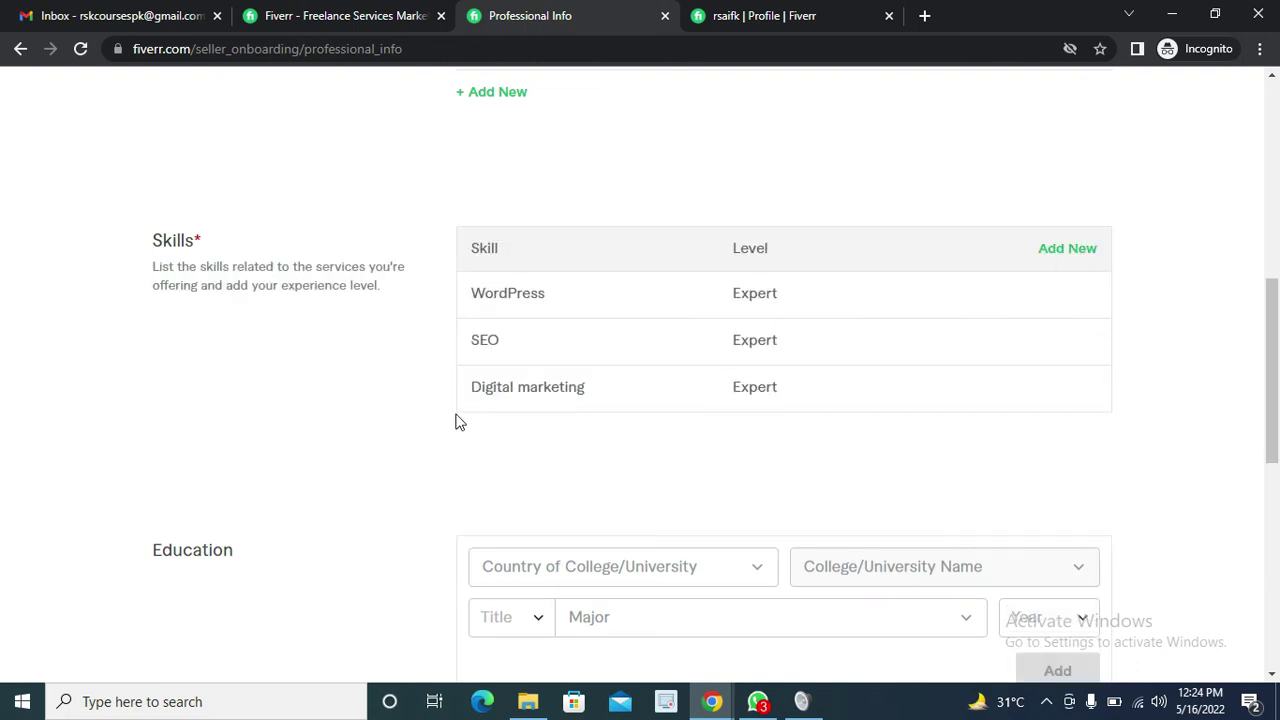
{"action": "scroll", "coordinate": [457, 420], "scroll_direction": "down", "scroll_amount": 1}
Set the education country to Pakistan and the college to National University of Sciences and Technology
{"action": "scroll", "coordinate": [457, 423], "scroll_direction": "down", "scroll_amount": 1}
{"action": "scroll", "coordinate": [520, 440], "scroll_direction": "up", "scroll_amount": 1}
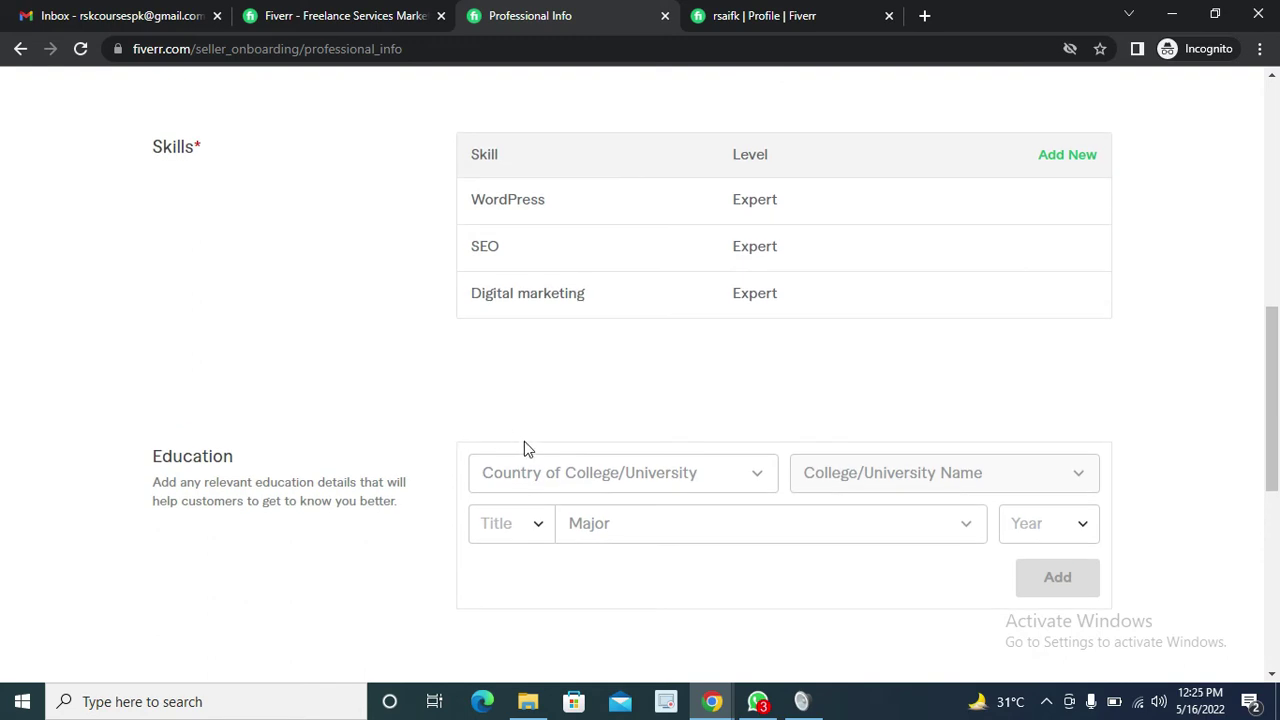
{"action": "scroll", "coordinate": [757, 480], "scroll_direction": "down", "scroll_amount": 2}
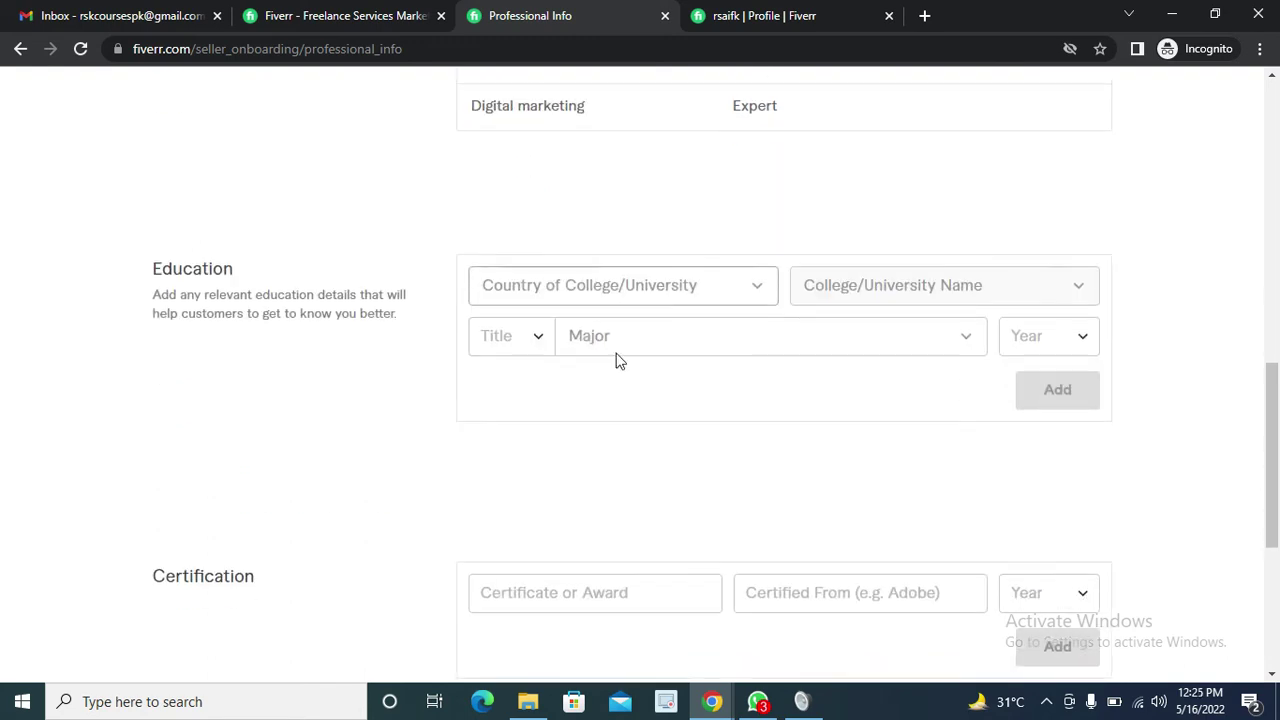
{"action": "left_click", "coordinate": [567, 297]}
{"action": "scroll", "coordinate": [583, 409], "scroll_direction": "down", "scroll_amount": 3}
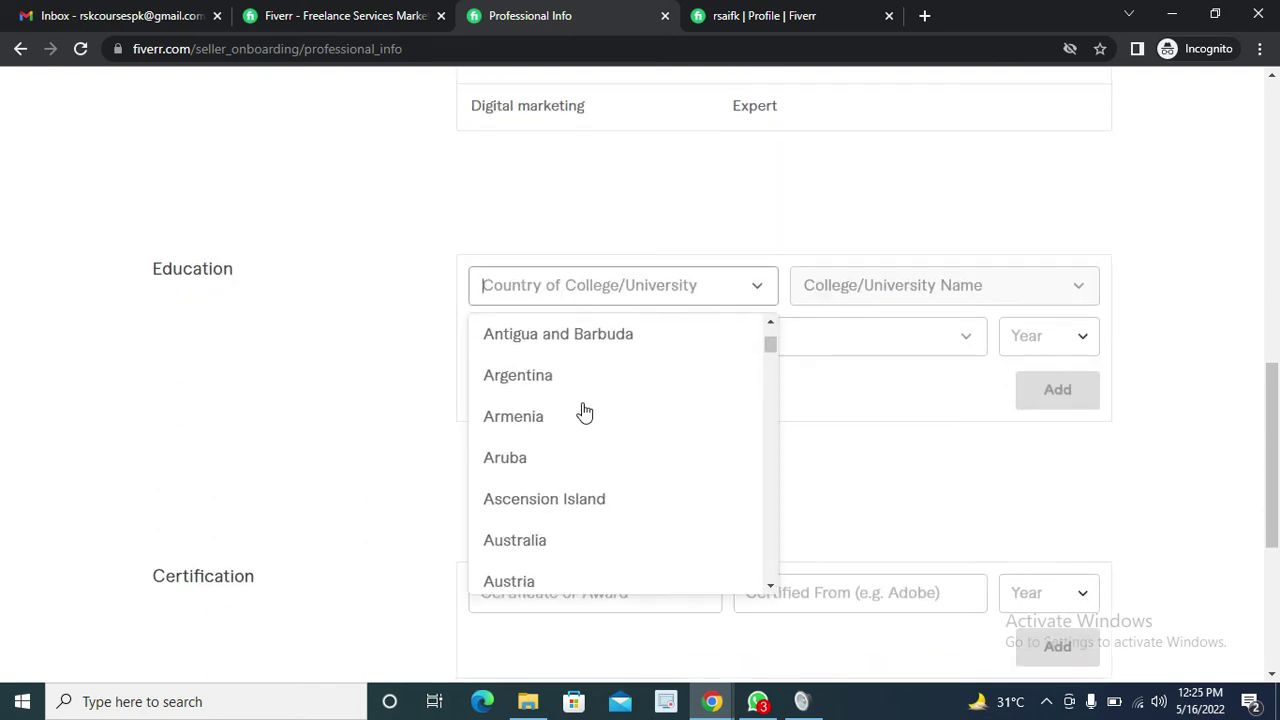
{"action": "type", "text": "PAKI"}
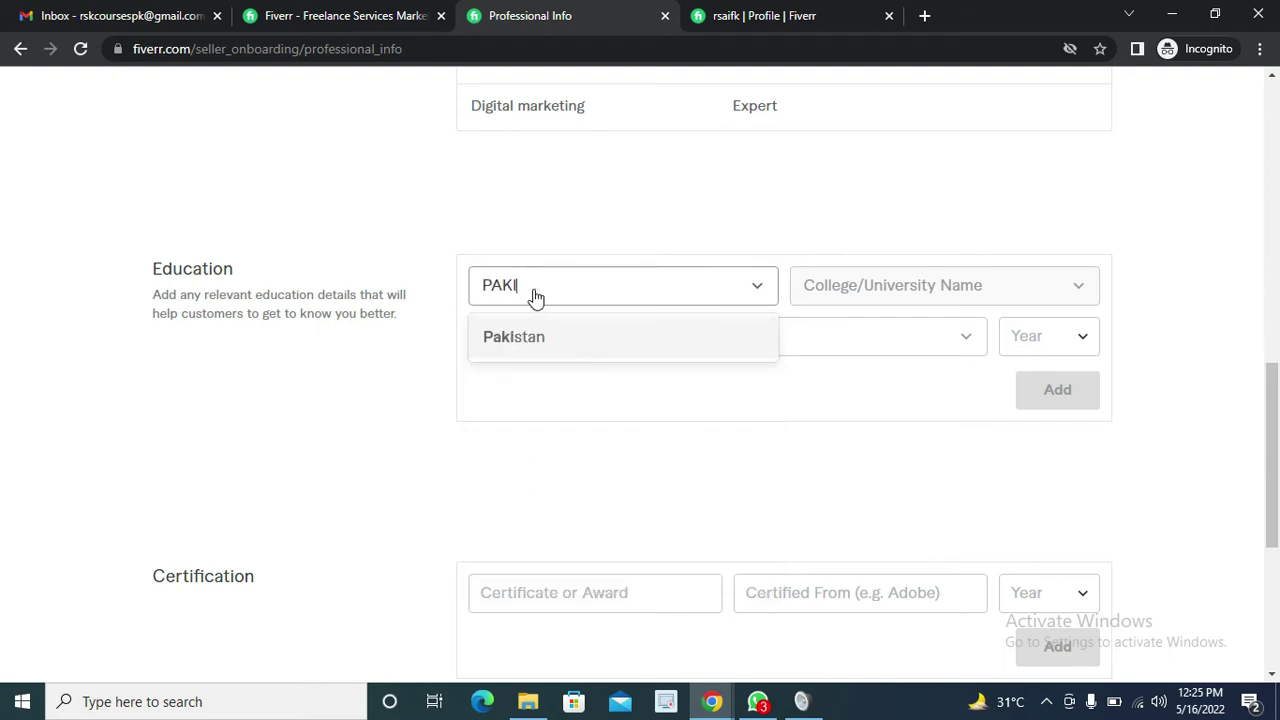
{"action": "left_click", "coordinate": [651, 338]}
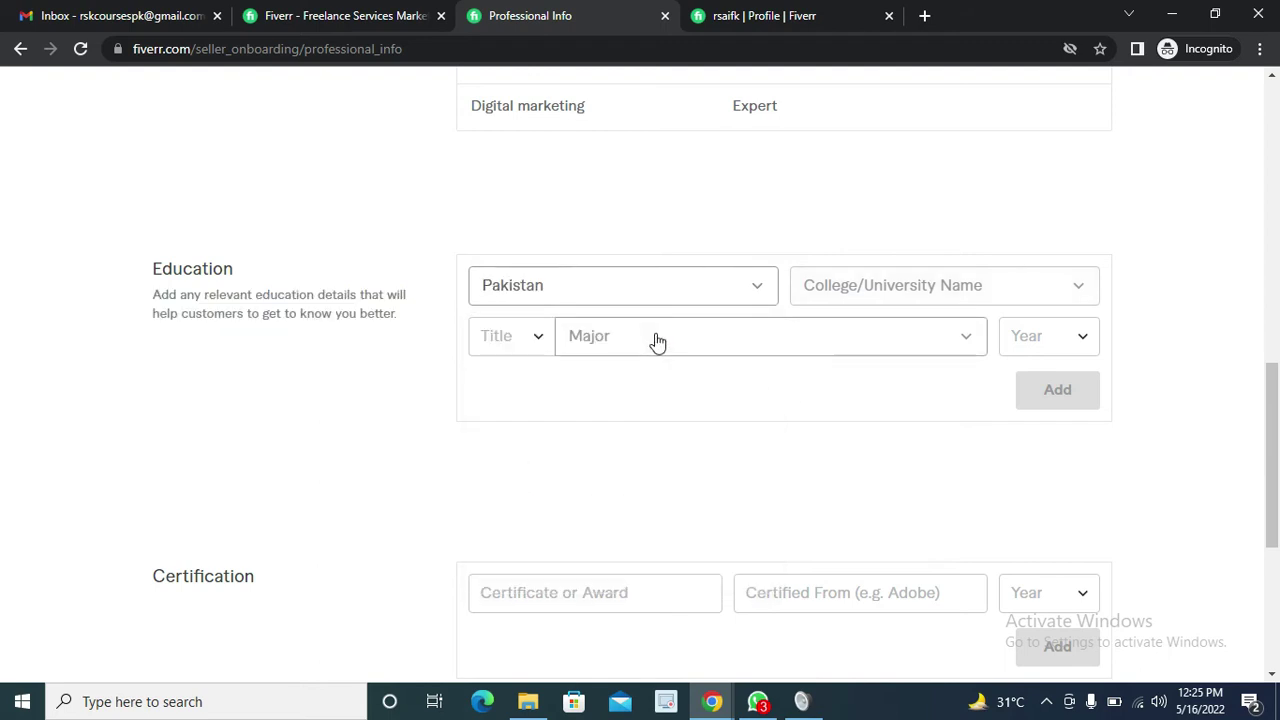
{"action": "left_click", "coordinate": [859, 302]}
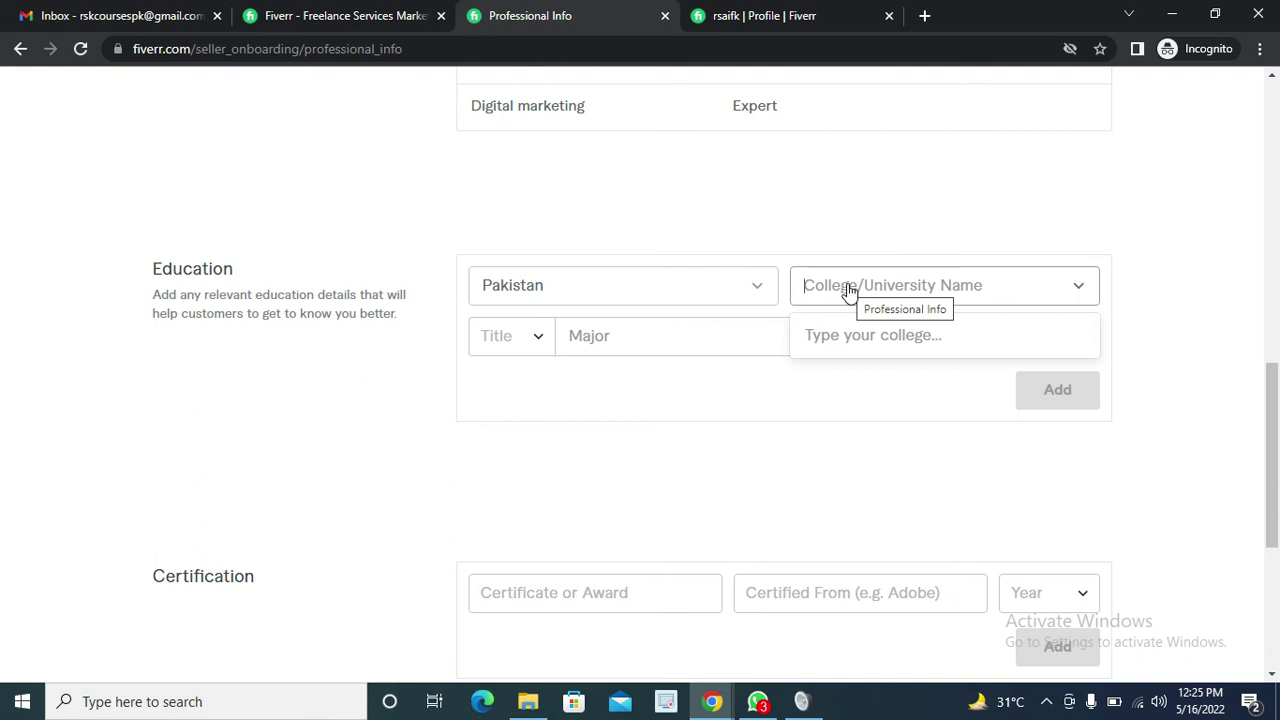
{"action": "type", "text": "NUSR"}
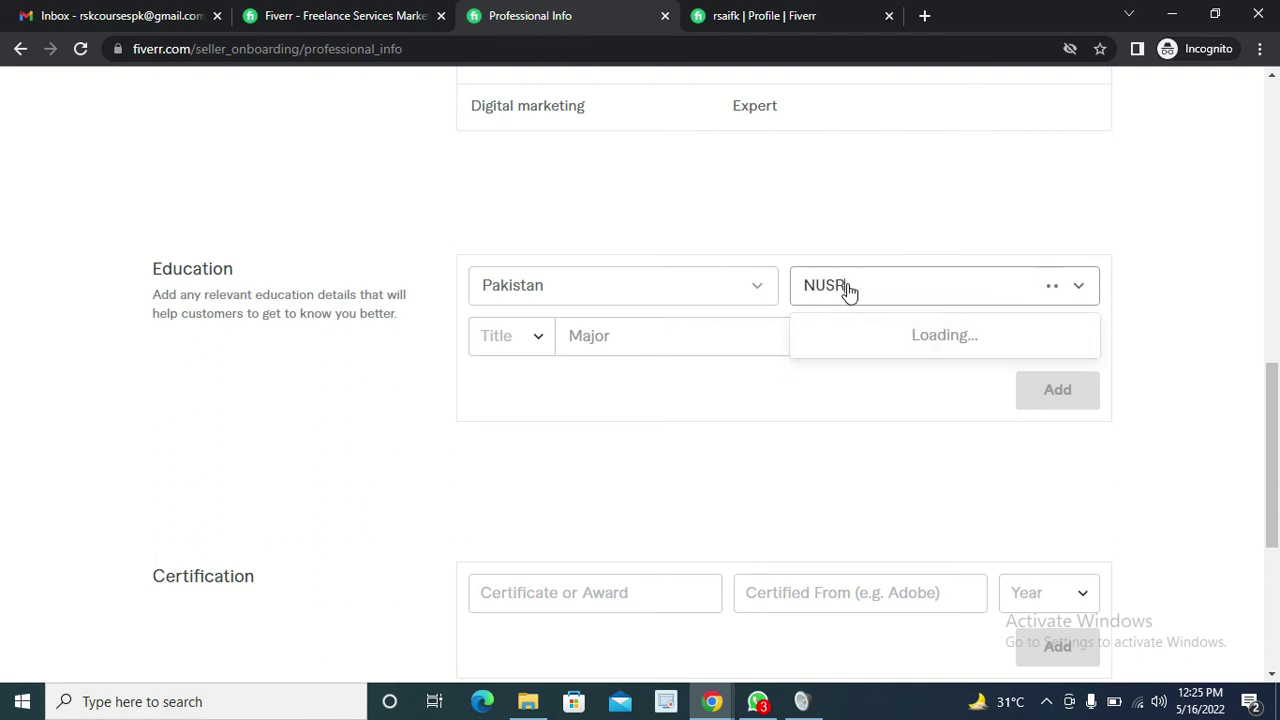
{"action": "key", "text": "BackSpace"}
{"action": "type", "text": "T"}
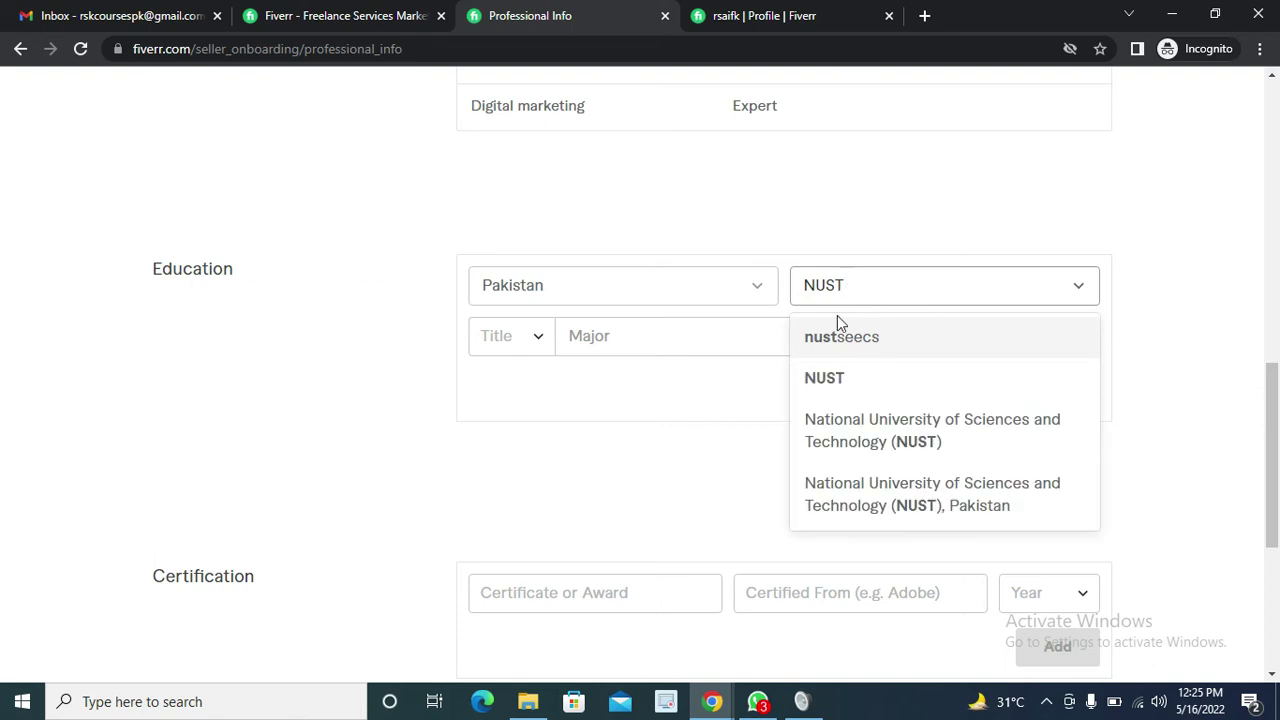
{"action": "left_click", "coordinate": [842, 418]}
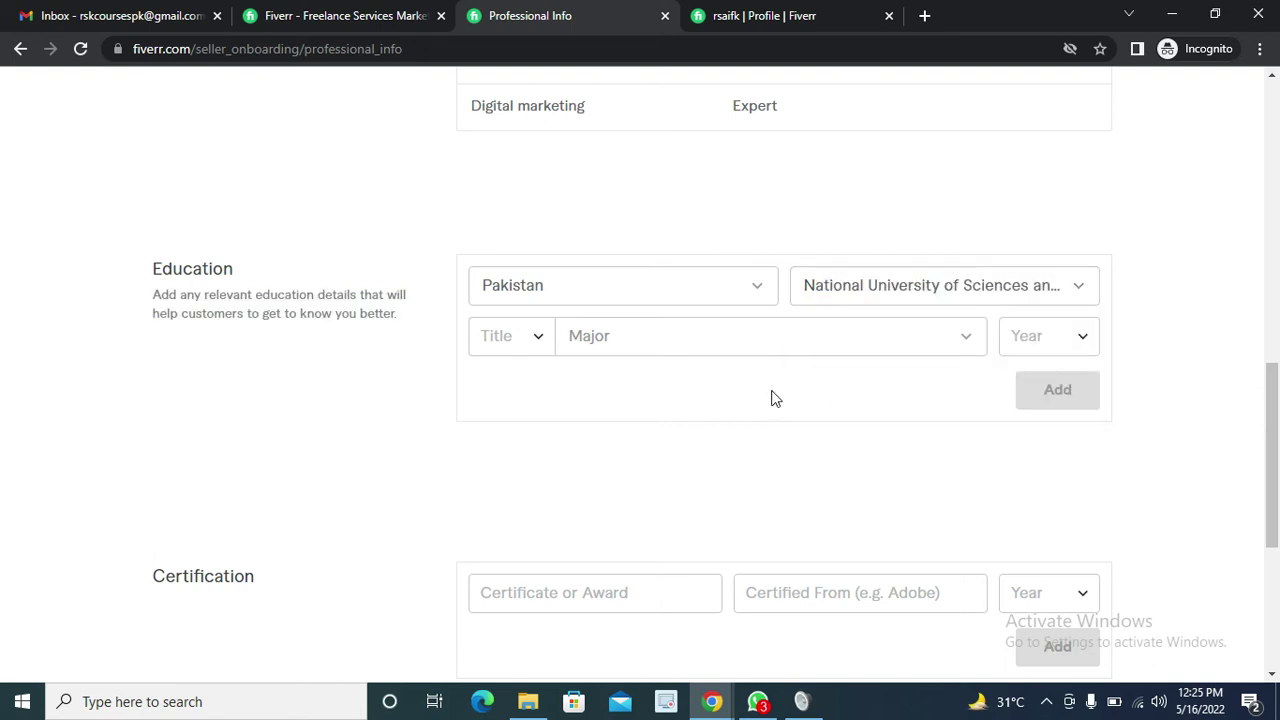
Choose M.Sc. as the degree title
{"action": "left_click", "coordinate": [511, 340]}
{"action": "left_click", "coordinate": [512, 354]}
{"action": "scroll", "coordinate": [566, 496], "scroll_direction": "down", "scroll_amount": 1}
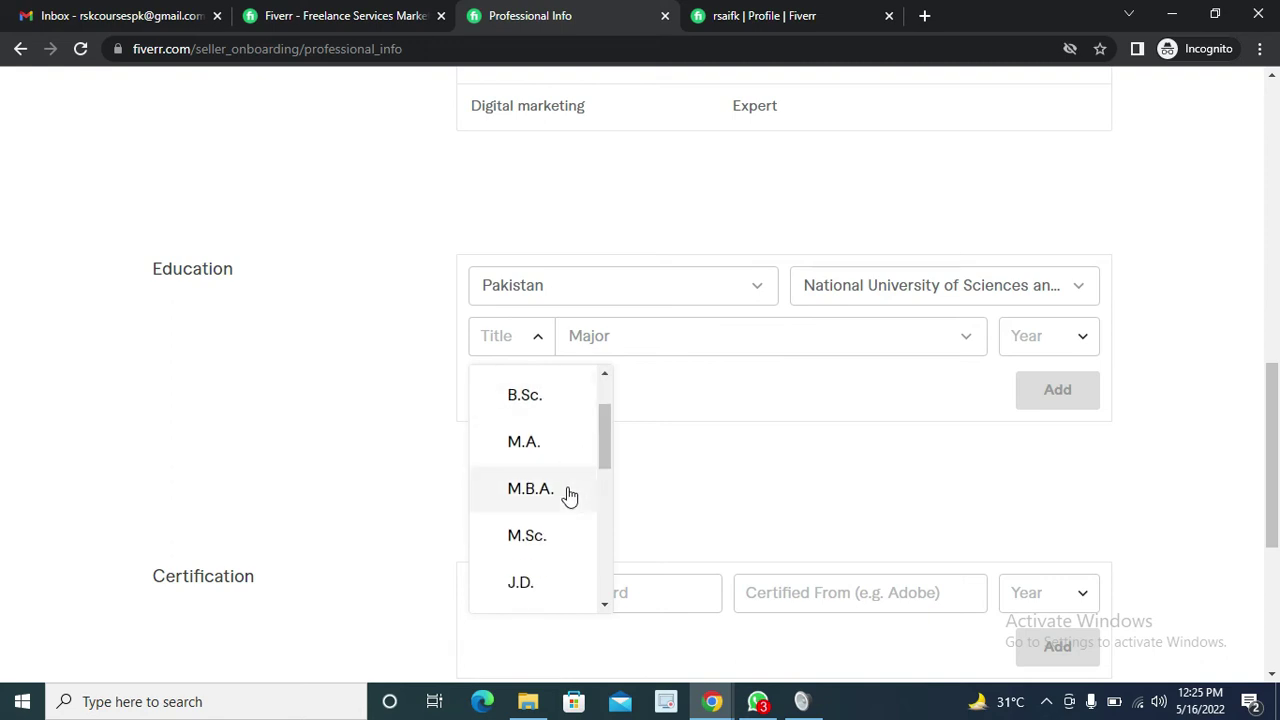
{"action": "scroll", "coordinate": [566, 496], "scroll_direction": "up", "scroll_amount": 1}
{"action": "scroll", "coordinate": [566, 496], "scroll_direction": "down", "scroll_amount": 3}
{"action": "scroll", "coordinate": [568, 496], "scroll_direction": "down", "scroll_amount": 4}
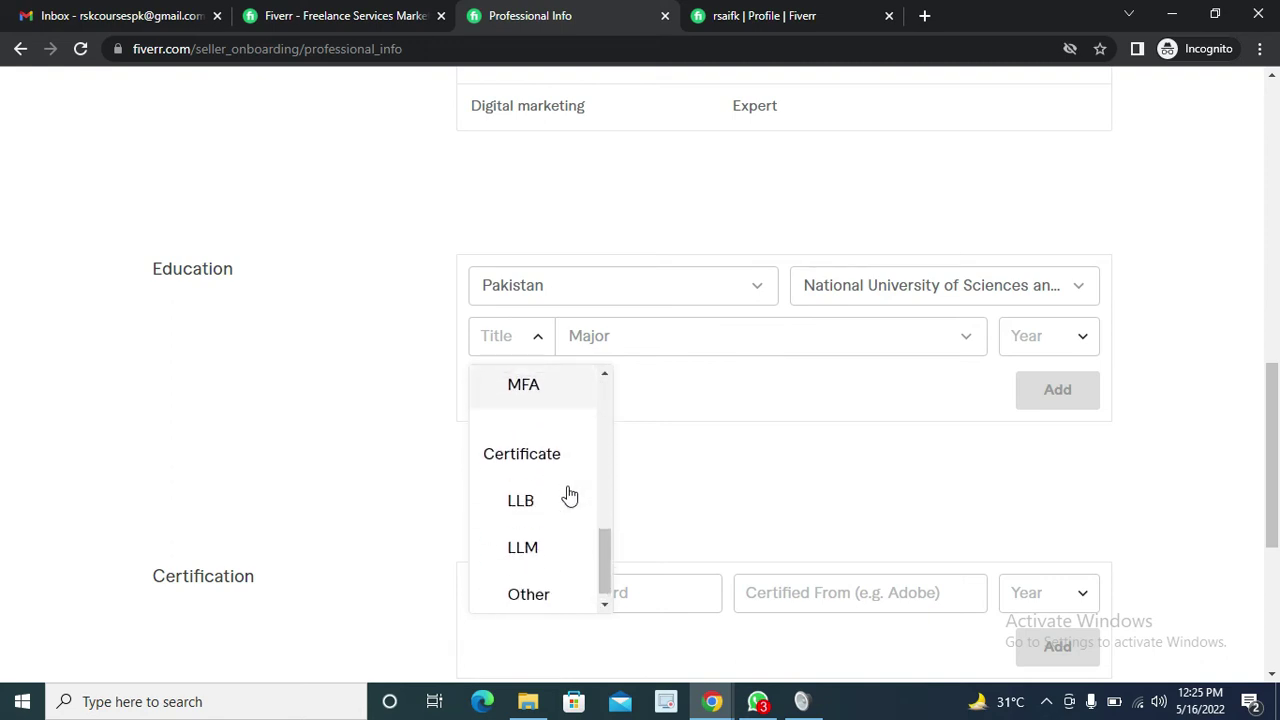
{"action": "scroll", "coordinate": [568, 494], "scroll_direction": "up", "scroll_amount": 5}
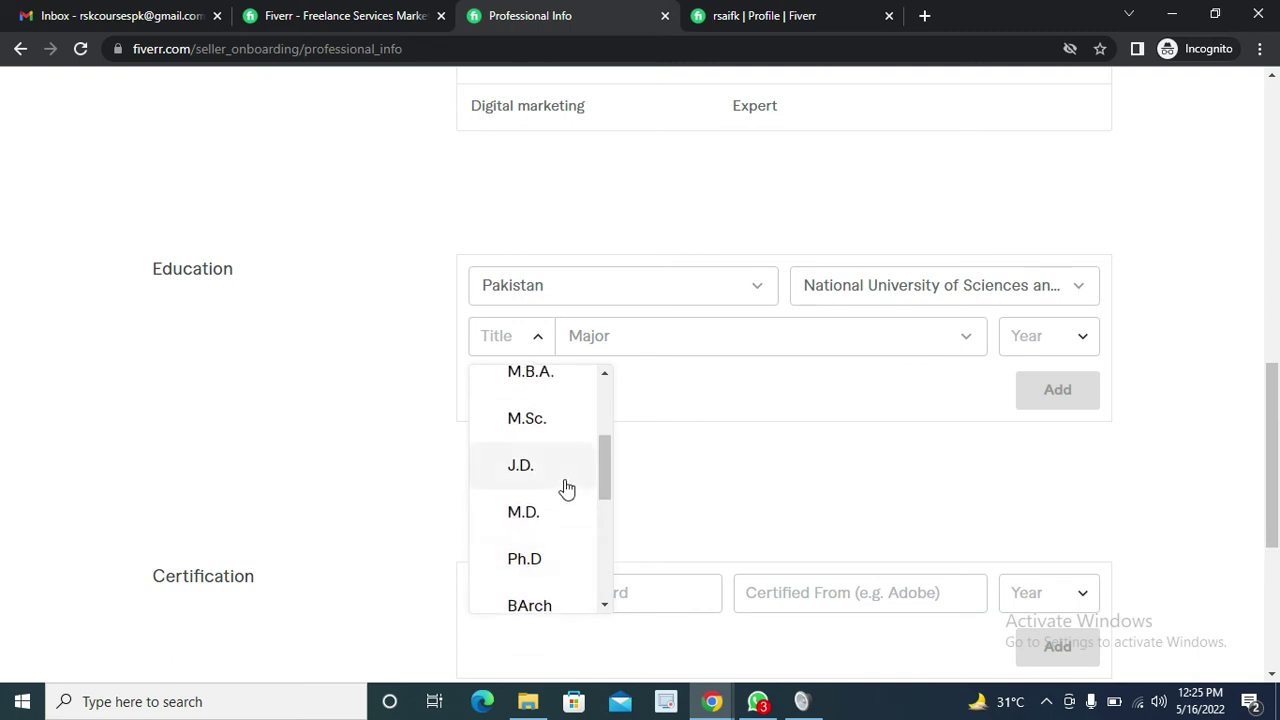
{"action": "scroll", "coordinate": [566, 488], "scroll_direction": "up", "scroll_amount": 1}
{"action": "scroll", "coordinate": [566, 488], "scroll_direction": "up", "scroll_amount": 1}
{"action": "scroll", "coordinate": [566, 488], "scroll_direction": "down", "scroll_amount": 1}
{"action": "scroll", "coordinate": [564, 486], "scroll_direction": "down", "scroll_amount": 1}
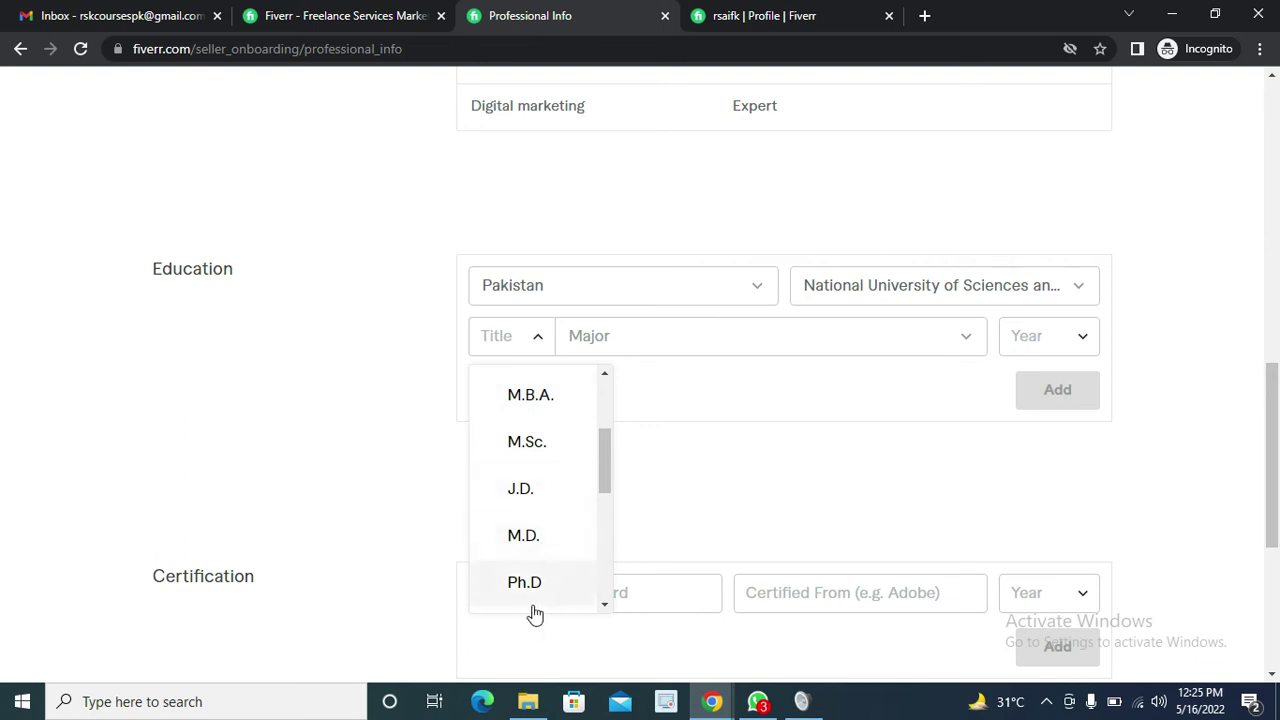
{"action": "left_click", "coordinate": [543, 445]}
Review the degree title options again, leaving the Major field blank
{"action": "left_click", "coordinate": [608, 330]}
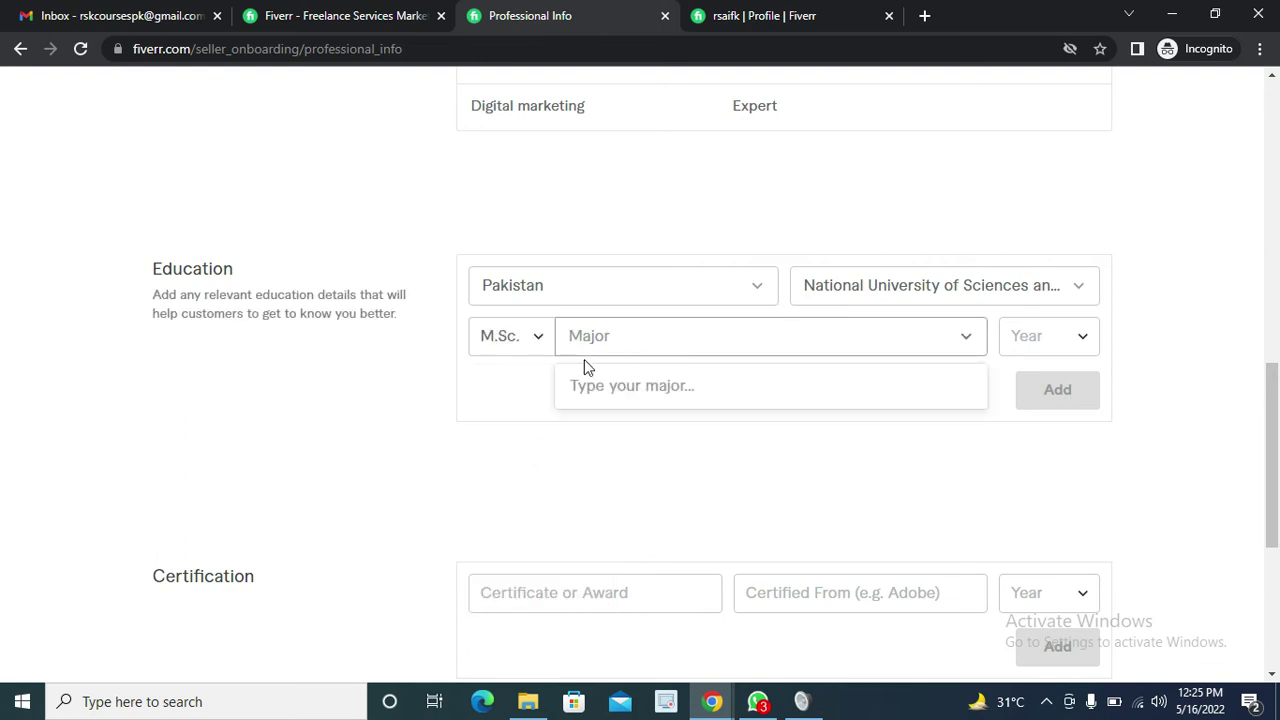
{"action": "left_click", "coordinate": [512, 336]}
{"action": "scroll", "coordinate": [537, 560], "scroll_direction": "down", "scroll_amount": 3}
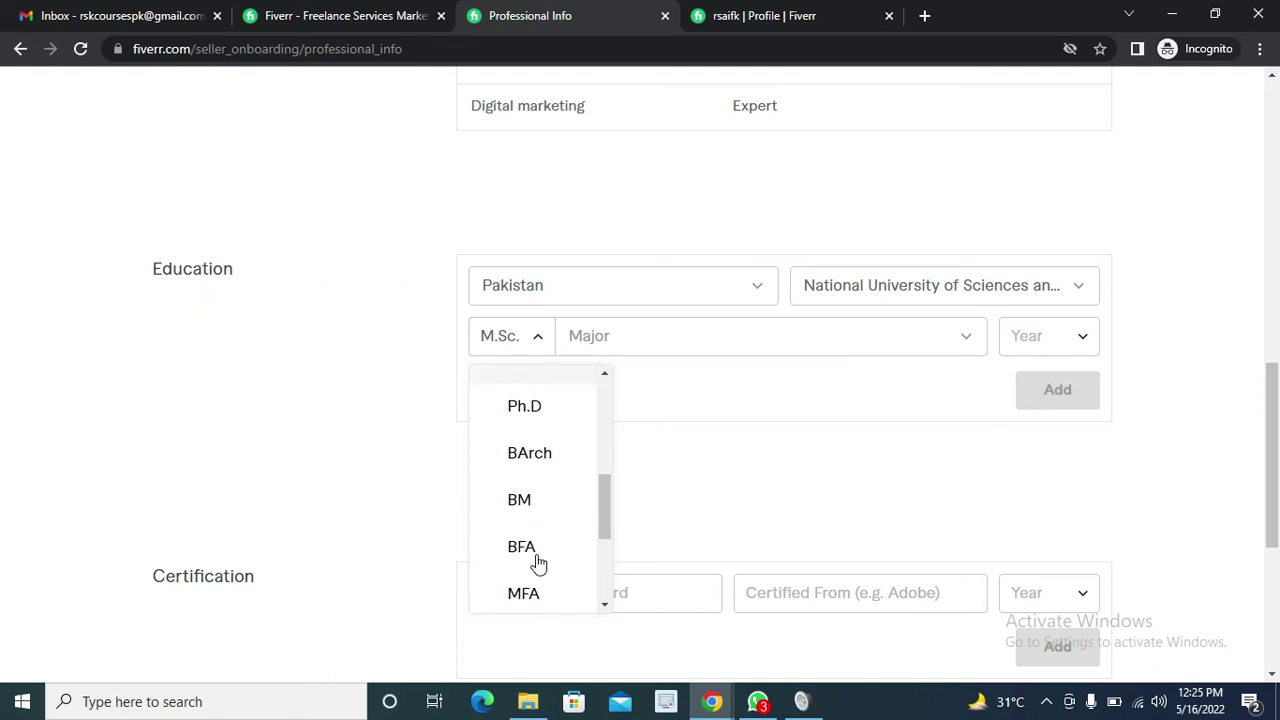
{"action": "scroll", "coordinate": [537, 563], "scroll_direction": "down", "scroll_amount": 2}
{"action": "scroll", "coordinate": [536, 563], "scroll_direction": "up", "scroll_amount": 10}
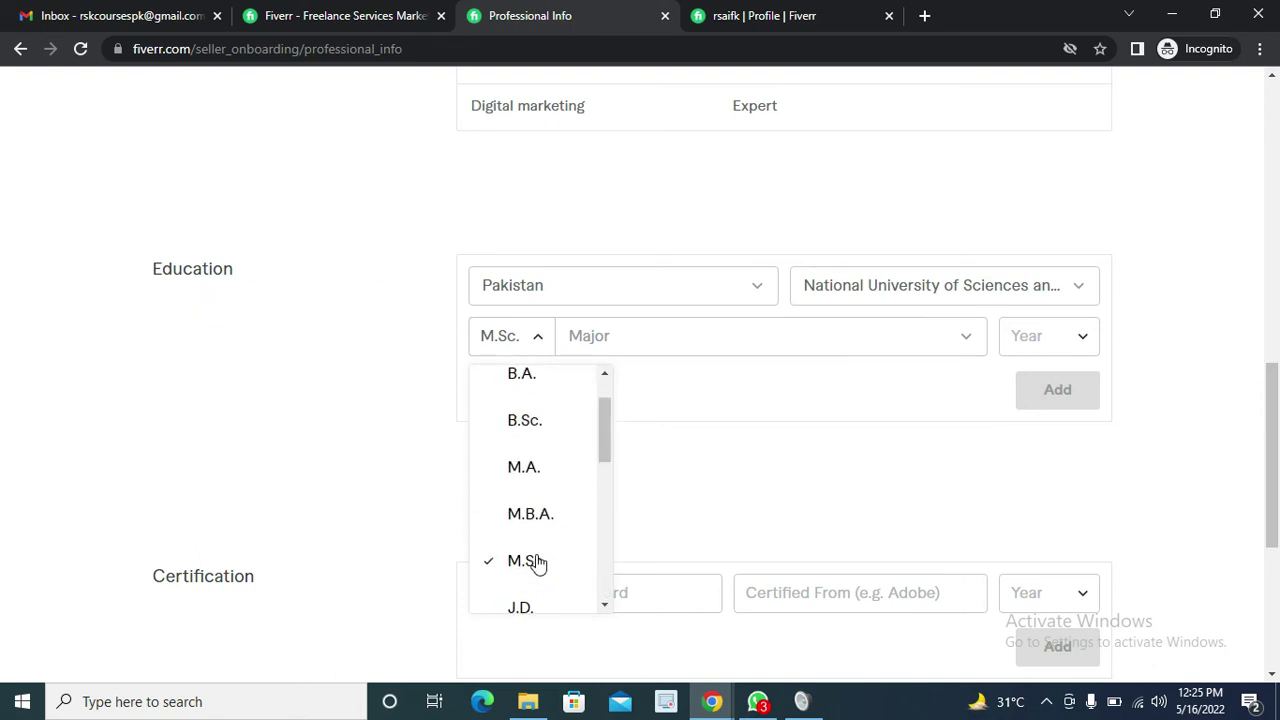
{"action": "scroll", "coordinate": [549, 555], "scroll_direction": "down", "scroll_amount": 4}
{"action": "left_click", "coordinate": [632, 347]}
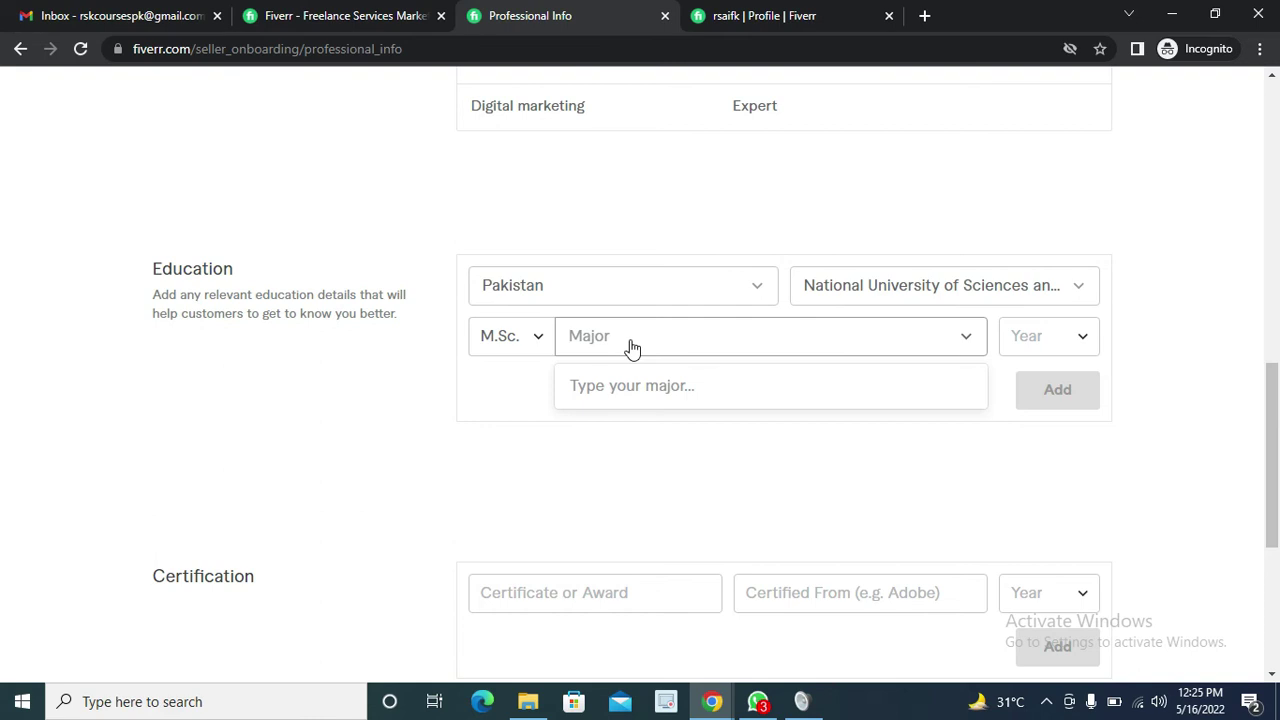
{"action": "type", "text": "c"}
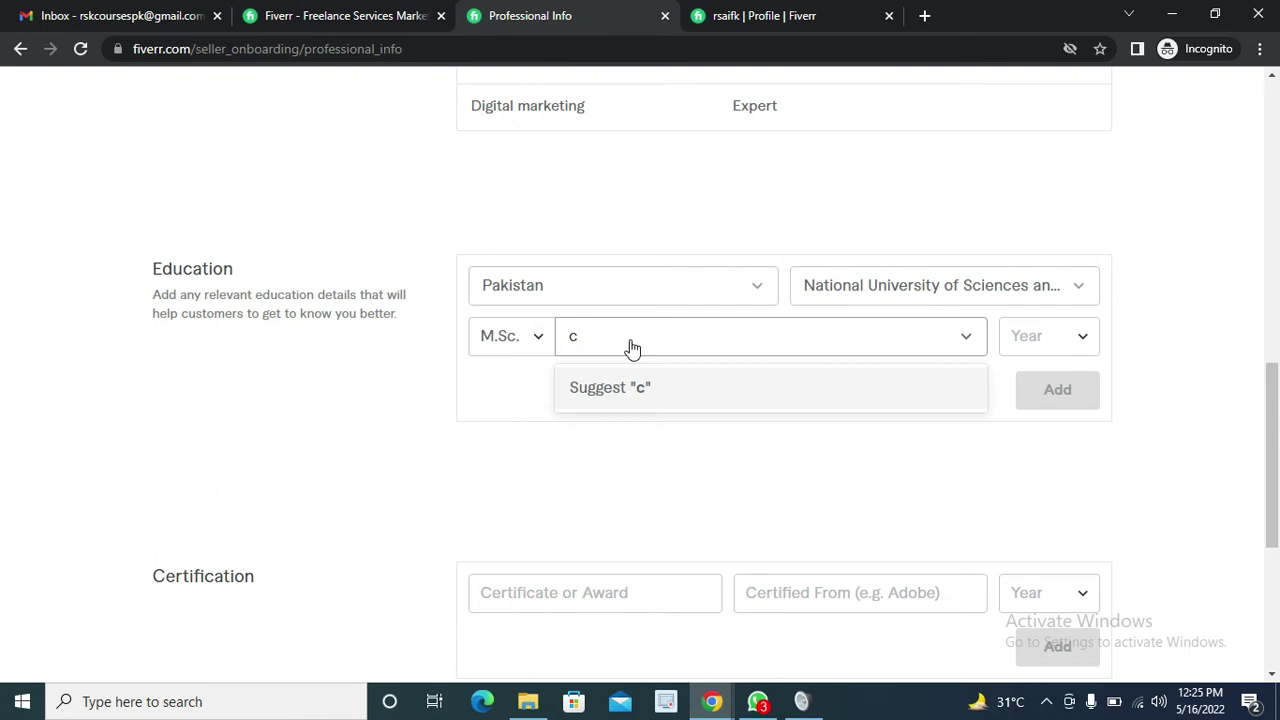
{"action": "key", "text": "BackSpace"}
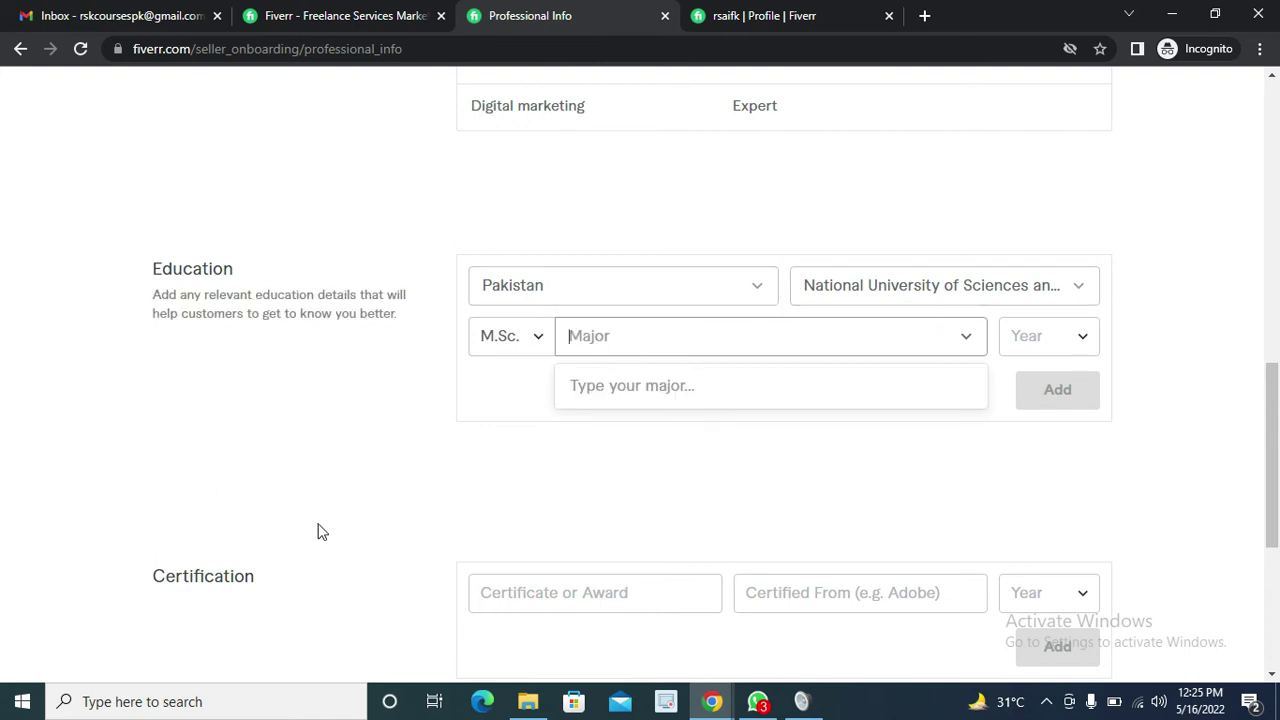
{"action": "scroll", "coordinate": [279, 486], "scroll_direction": "down", "scroll_amount": 2}
{"action": "scroll", "coordinate": [279, 486], "scroll_direction": "up", "scroll_amount": 2}
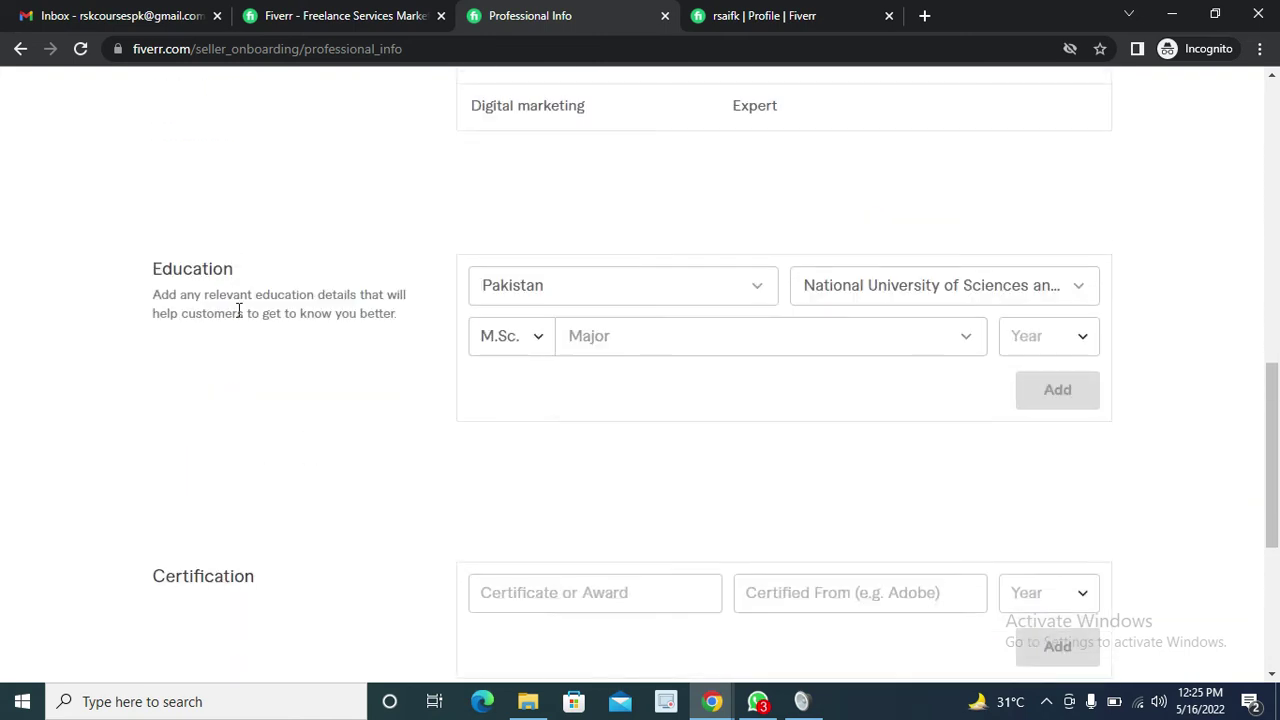
{"action": "scroll", "coordinate": [914, 363], "scroll_direction": "up", "scroll_amount": 3}
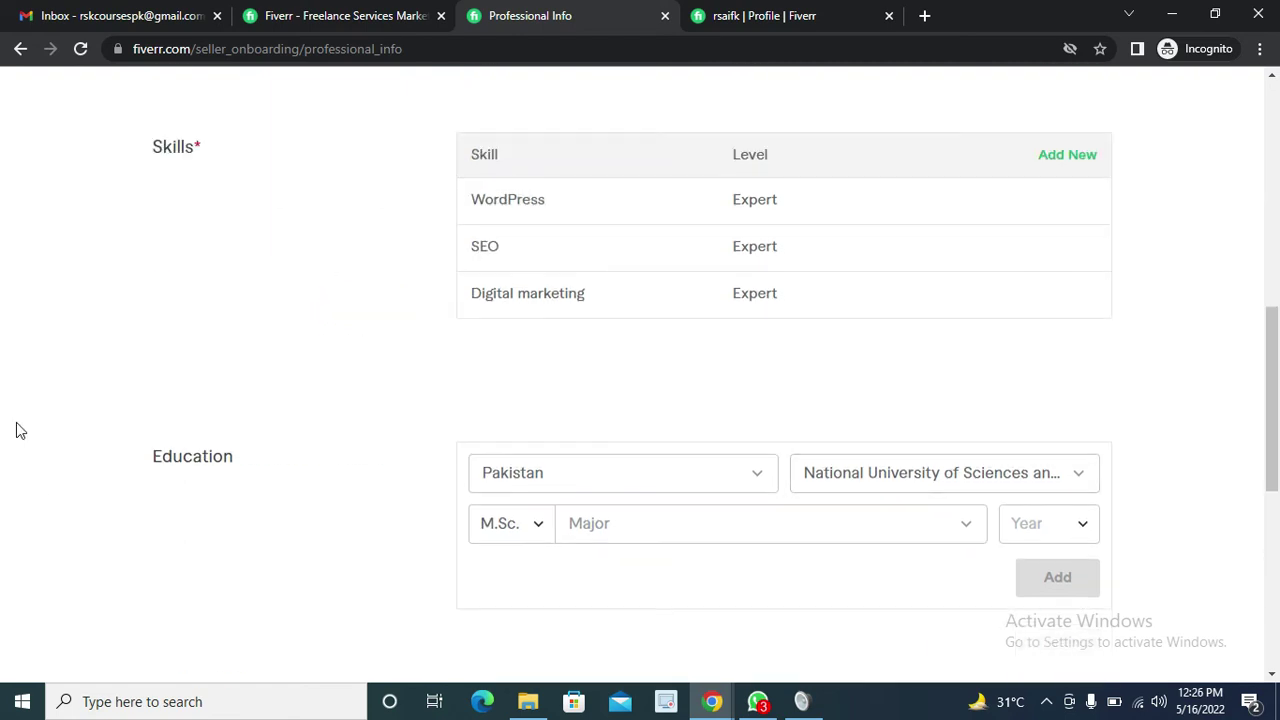
Attempt to continue past Professional Info, which raises a validation error
{"action": "scroll", "coordinate": [197, 463], "scroll_direction": "down", "scroll_amount": 3}
{"action": "scroll", "coordinate": [237, 391], "scroll_direction": "down", "scroll_amount": 2}
{"action": "scroll", "coordinate": [280, 474], "scroll_direction": "up", "scroll_amount": 2}
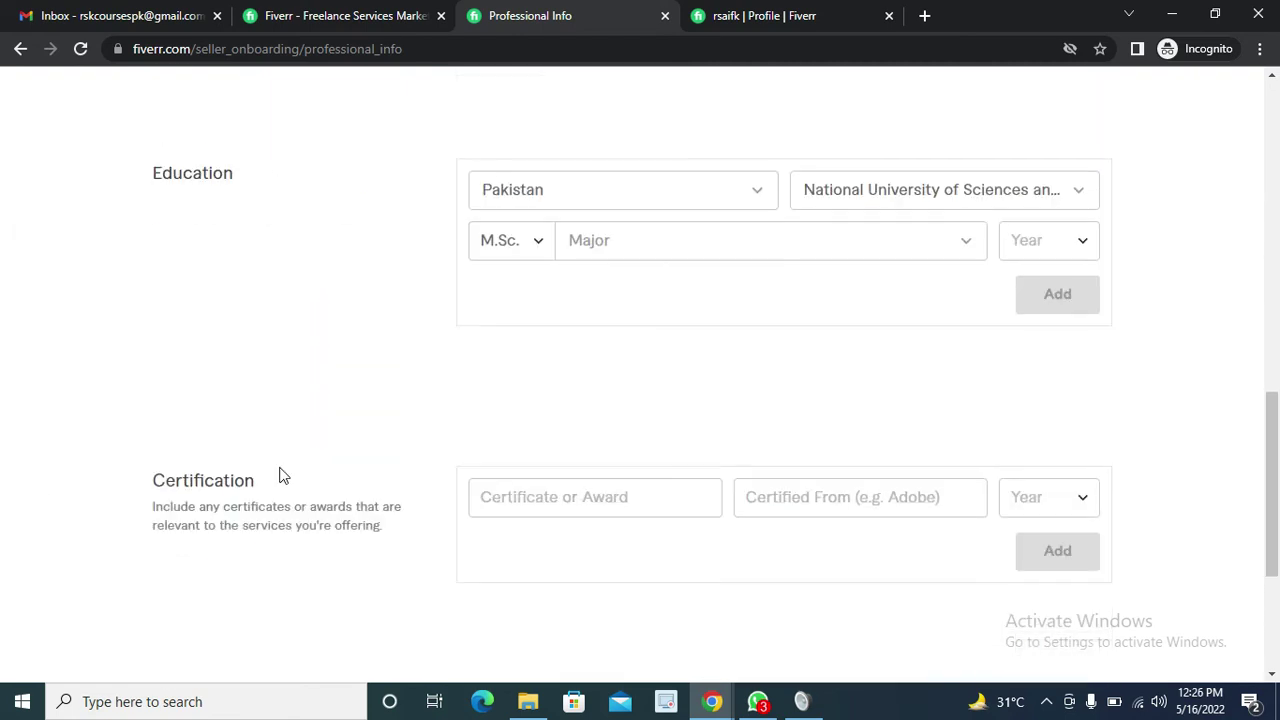
{"action": "scroll", "coordinate": [573, 616], "scroll_direction": "down", "scroll_amount": 2}
{"action": "scroll", "coordinate": [603, 471], "scroll_direction": "up", "scroll_amount": 2}
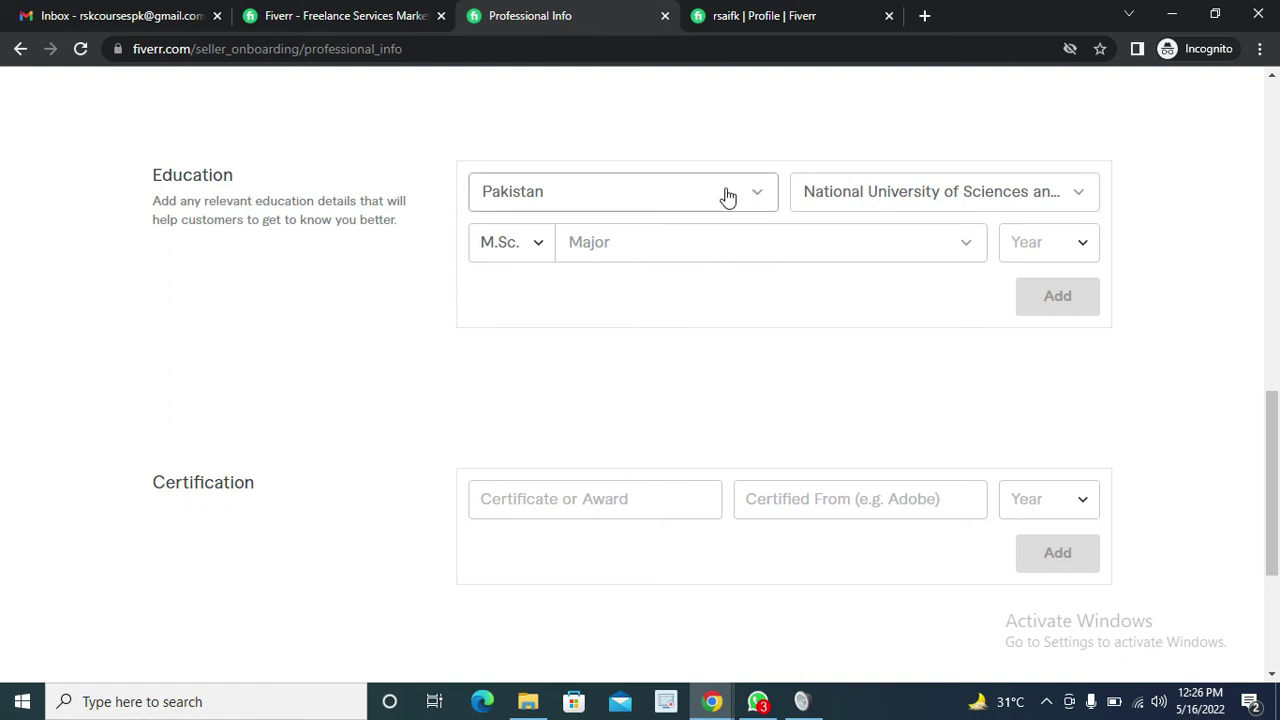
{"action": "scroll", "coordinate": [335, 417], "scroll_direction": "down", "scroll_amount": 3}
{"action": "left_click", "coordinate": [548, 460]}
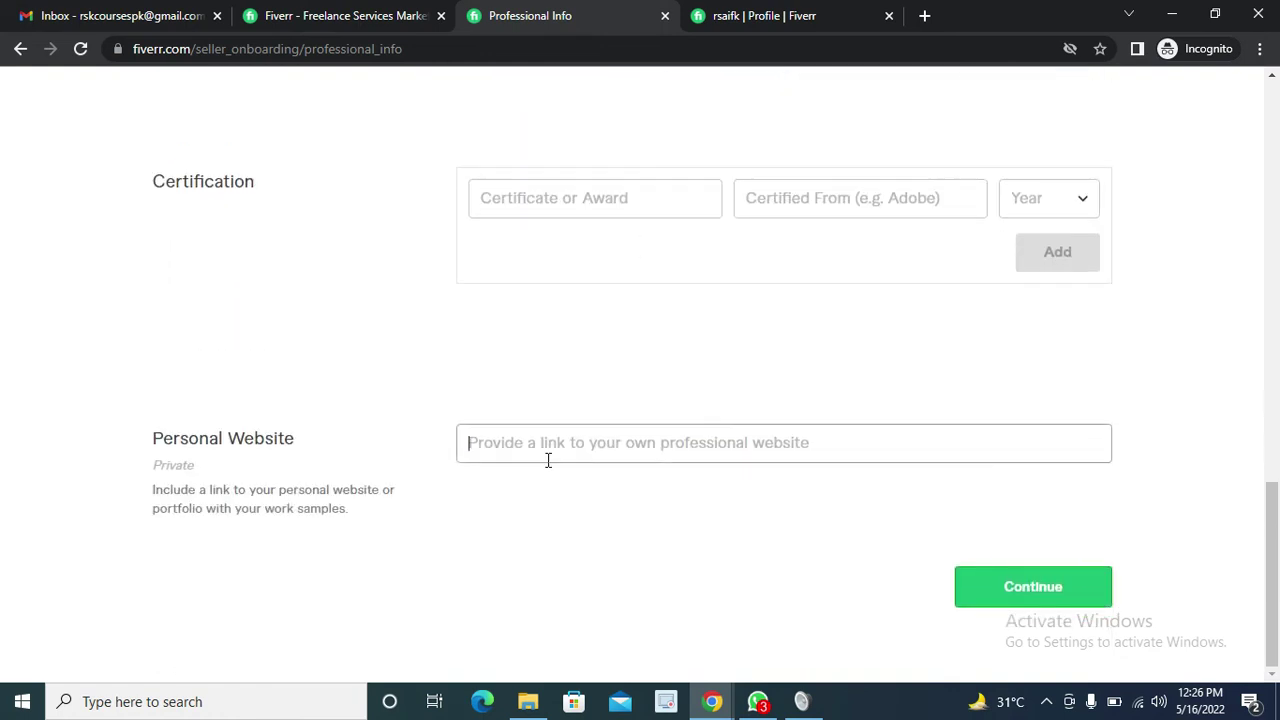
{"action": "left_click", "coordinate": [1010, 598]}
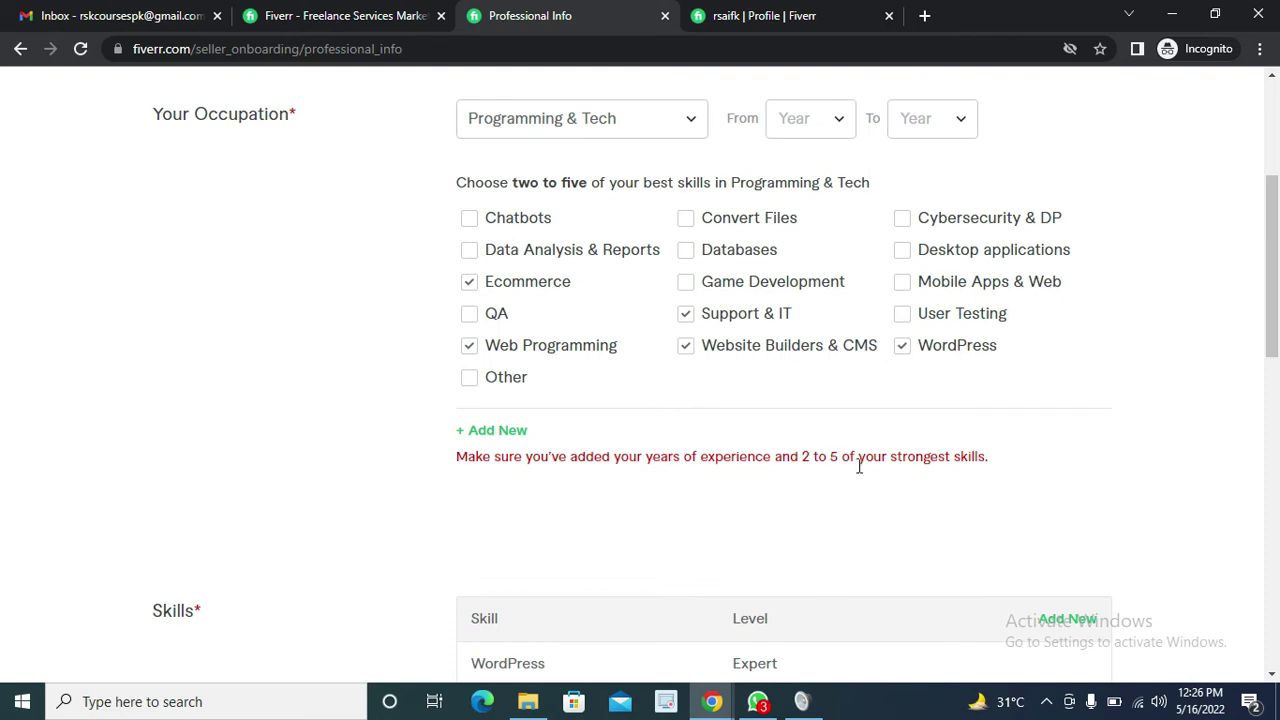
{"action": "scroll", "coordinate": [843, 457], "scroll_direction": "up", "scroll_amount": 2}
Set the occupation experience years from 2017 to 2022
{"action": "left_click", "coordinate": [838, 321]}
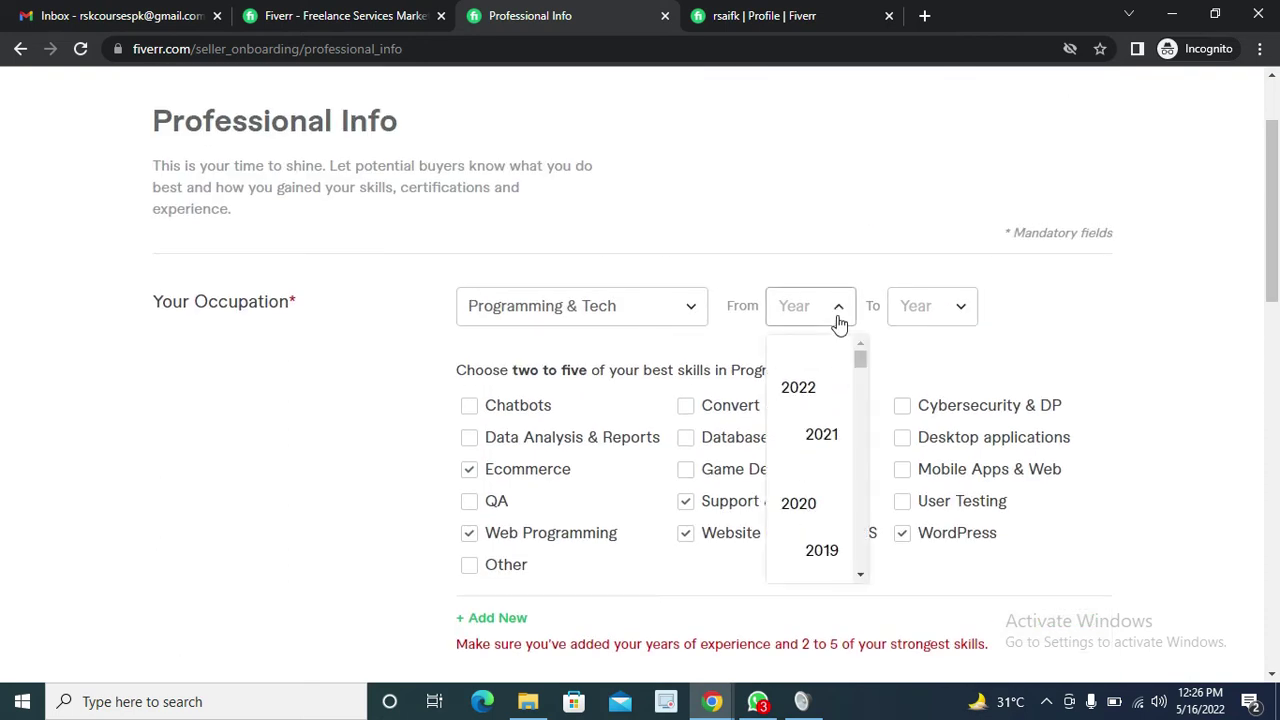
{"action": "scroll", "coordinate": [811, 451], "scroll_direction": "up", "scroll_amount": 1}
{"action": "scroll", "coordinate": [811, 451], "scroll_direction": "down", "scroll_amount": 2}
{"action": "scroll", "coordinate": [800, 374], "scroll_direction": "up", "scroll_amount": 1}
{"action": "scroll", "coordinate": [797, 374], "scroll_direction": "down", "scroll_amount": 1}
{"action": "left_click_drag", "start_coordinate": [860, 215], "coordinate": [860, 223]}
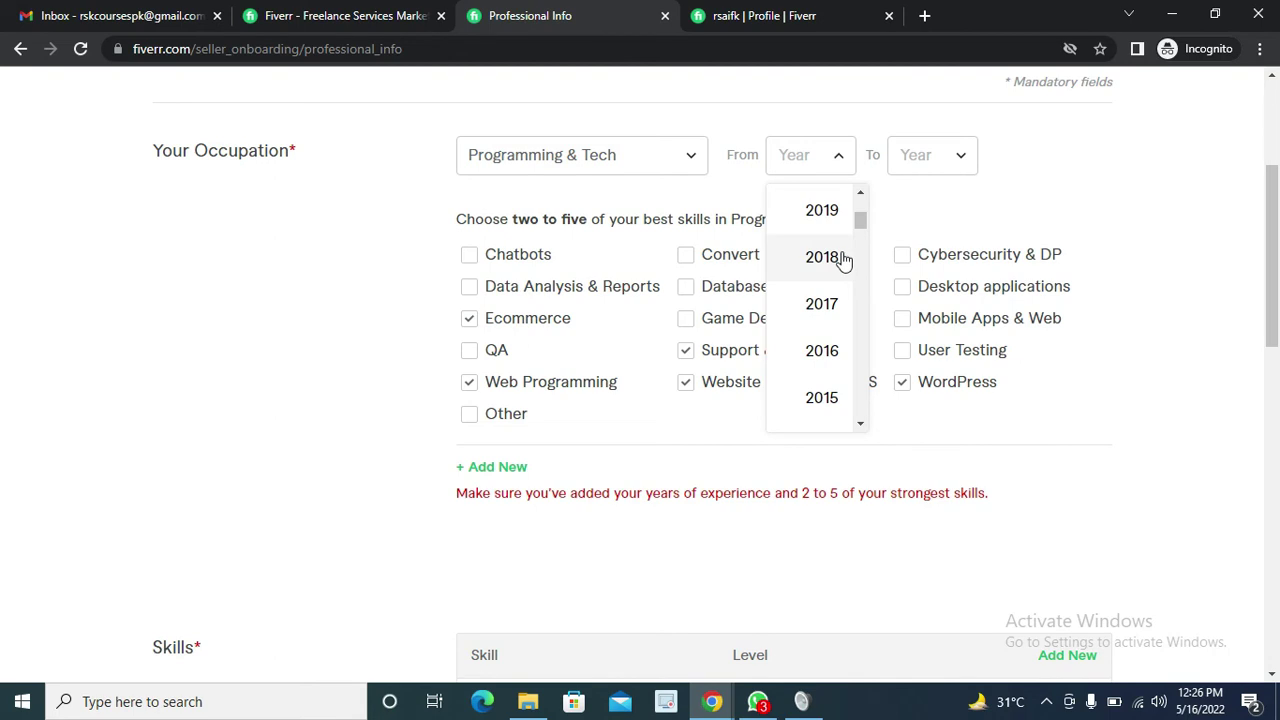
{"action": "left_click", "coordinate": [840, 305]}
{"action": "left_click", "coordinate": [920, 168]}
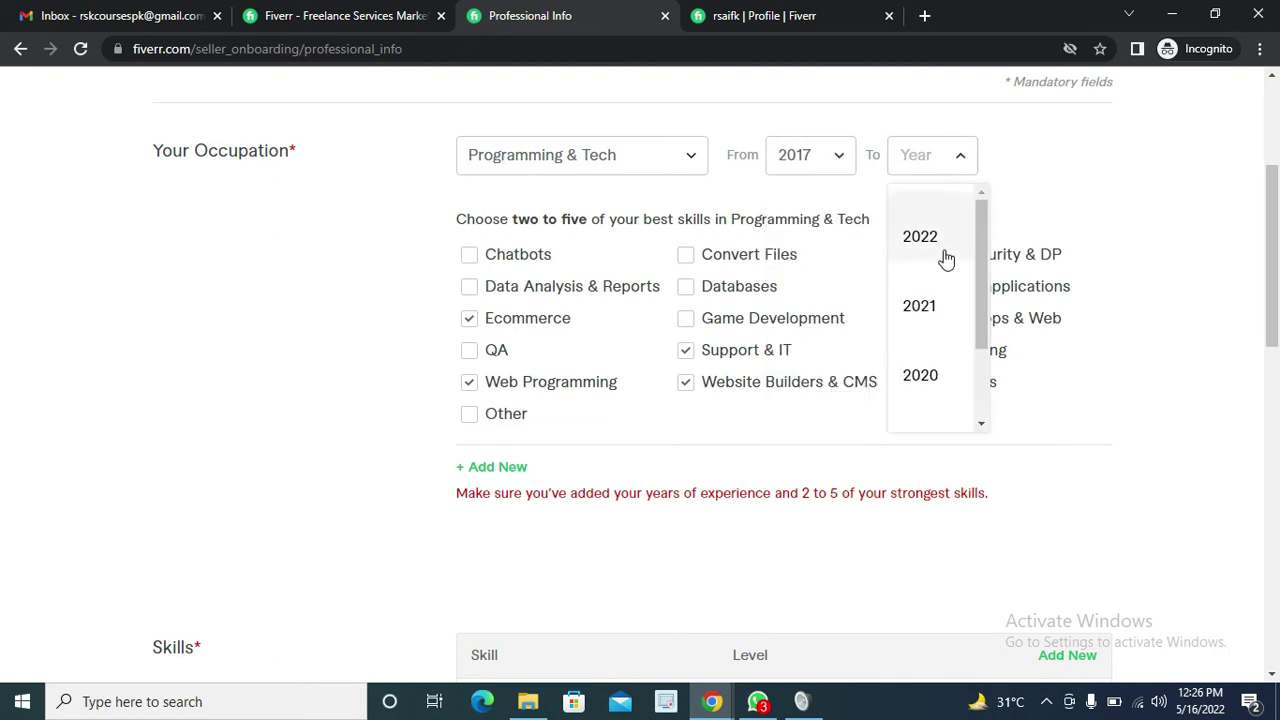
{"action": "scroll", "coordinate": [946, 270], "scroll_direction": "up", "scroll_amount": 2}
{"action": "scroll", "coordinate": [946, 282], "scroll_direction": "down", "scroll_amount": 3}
{"action": "scroll", "coordinate": [935, 276], "scroll_direction": "up", "scroll_amount": 1}
{"action": "left_click", "coordinate": [927, 258]}
{"action": "scroll", "coordinate": [516, 430], "scroll_direction": "down", "scroll_amount": 5}
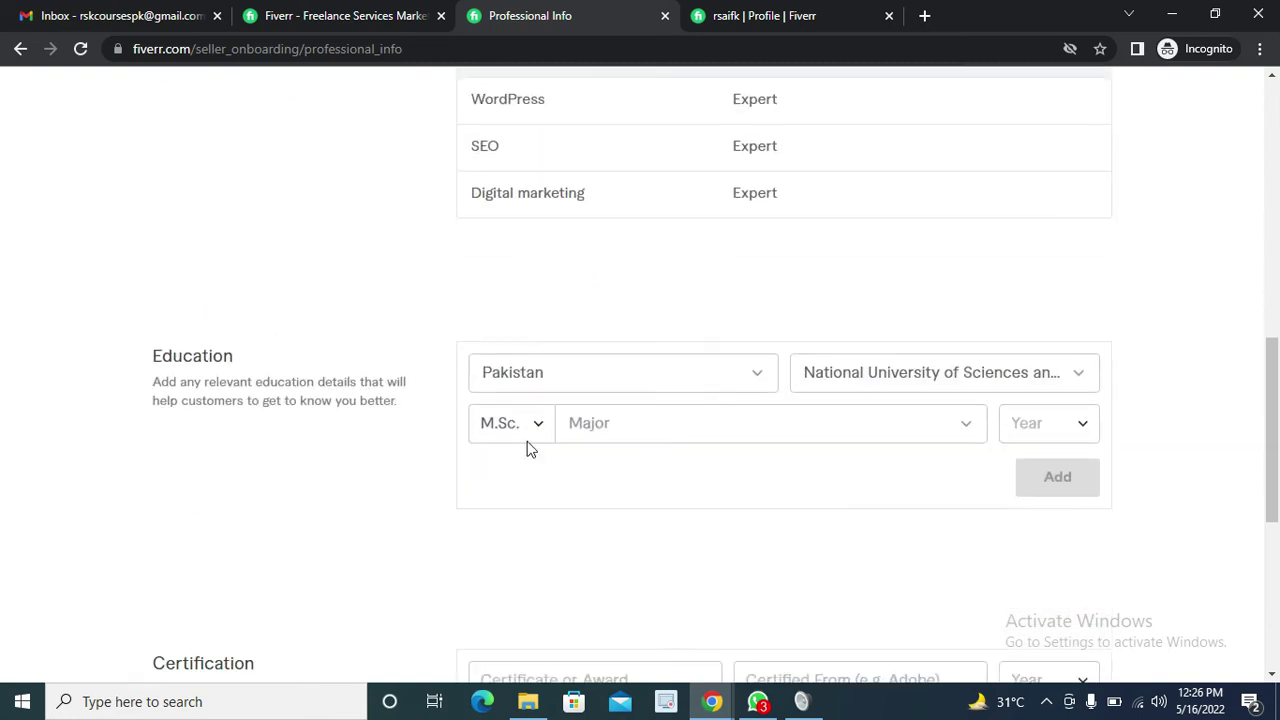
{"action": "scroll", "coordinate": [1086, 449], "scroll_direction": "down", "scroll_amount": 5}
{"action": "left_click", "coordinate": [1060, 590]}
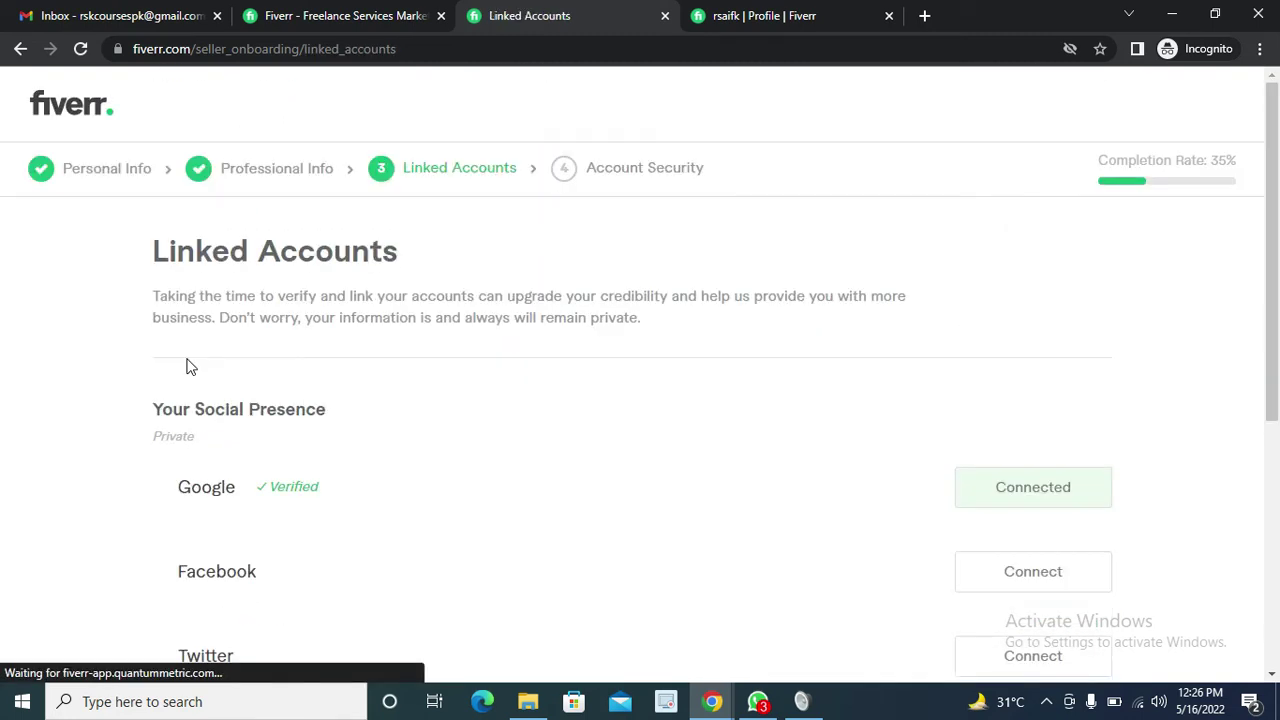
{"action": "scroll", "coordinate": [194, 349], "scroll_direction": "down", "scroll_amount": 3}
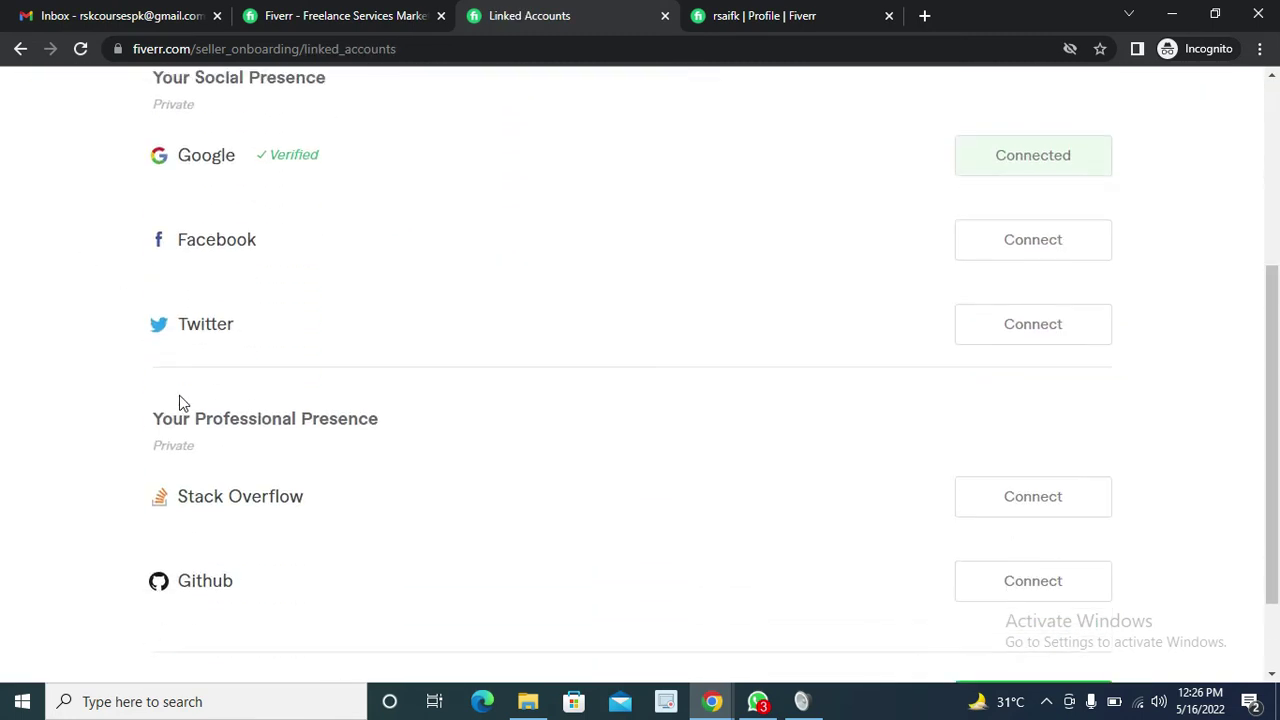
{"action": "scroll", "coordinate": [183, 402], "scroll_direction": "down", "scroll_amount": 1}
{"action": "scroll", "coordinate": [423, 494], "scroll_direction": "up", "scroll_amount": 2}
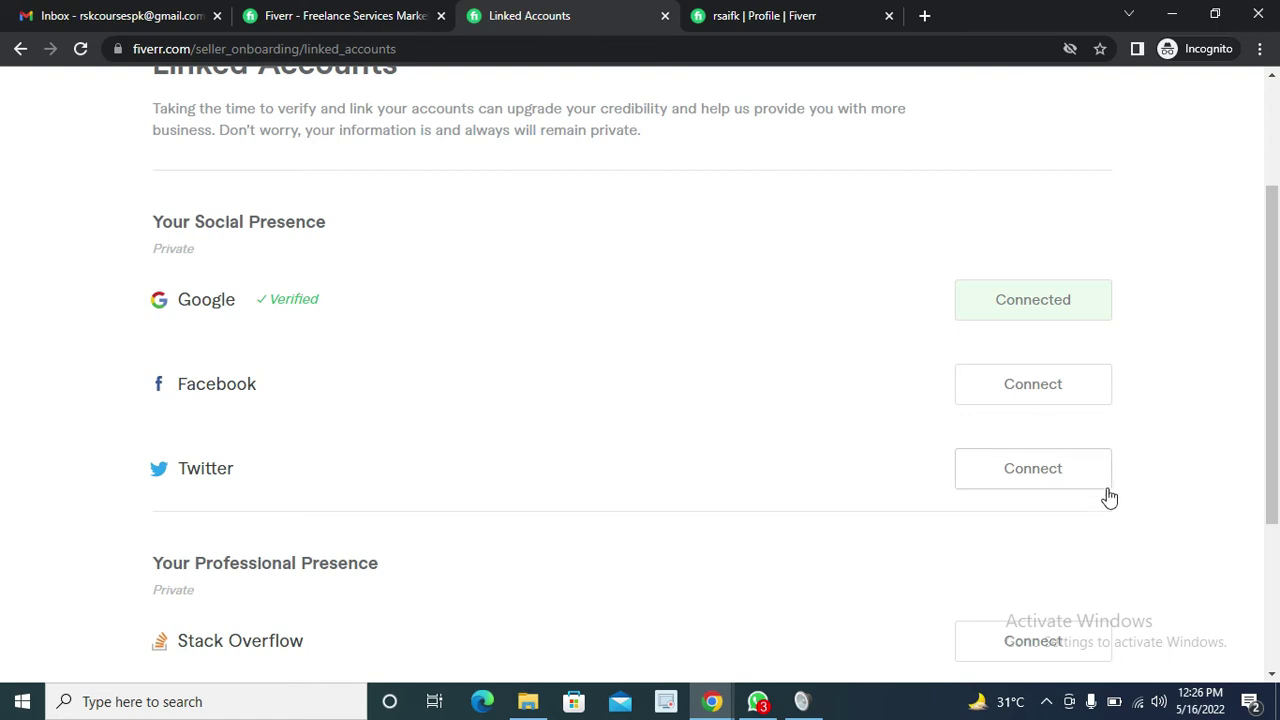
{"action": "scroll", "coordinate": [630, 470], "scroll_direction": "down", "scroll_amount": 3}
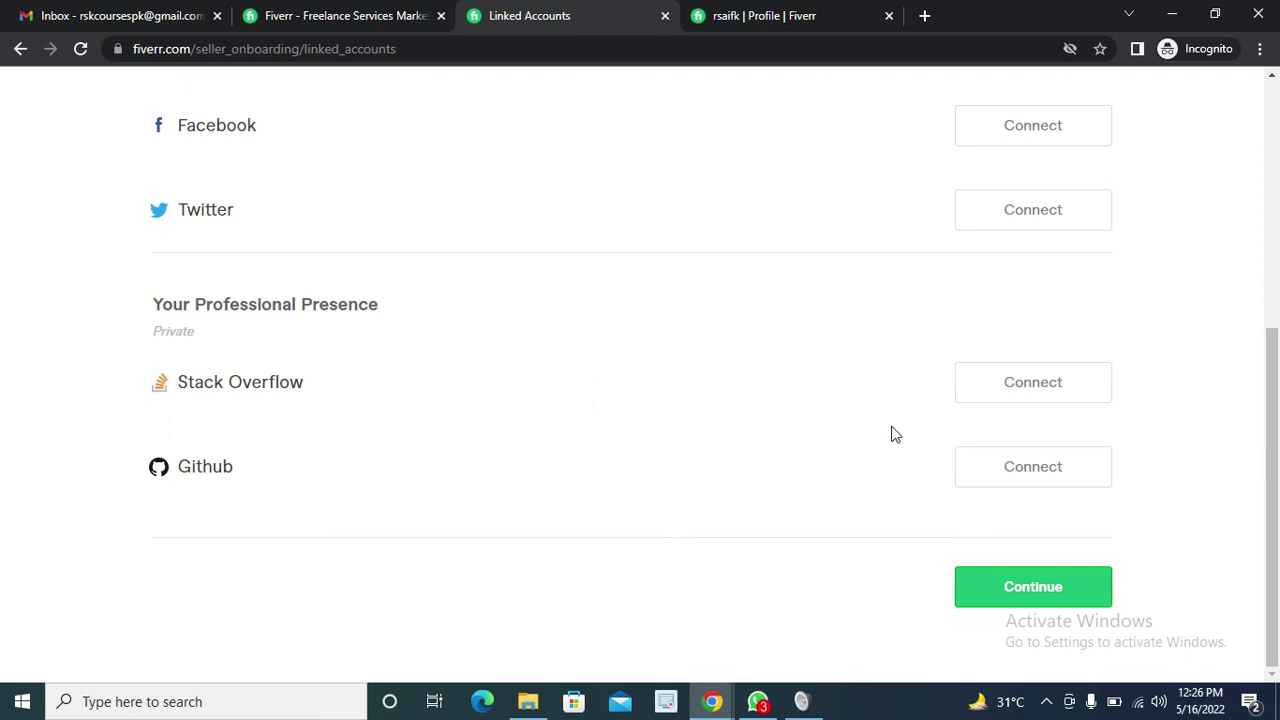
Connect Stack Overflow using Log in with Google and select the Google account
{"action": "left_click", "coordinate": [1031, 393]}
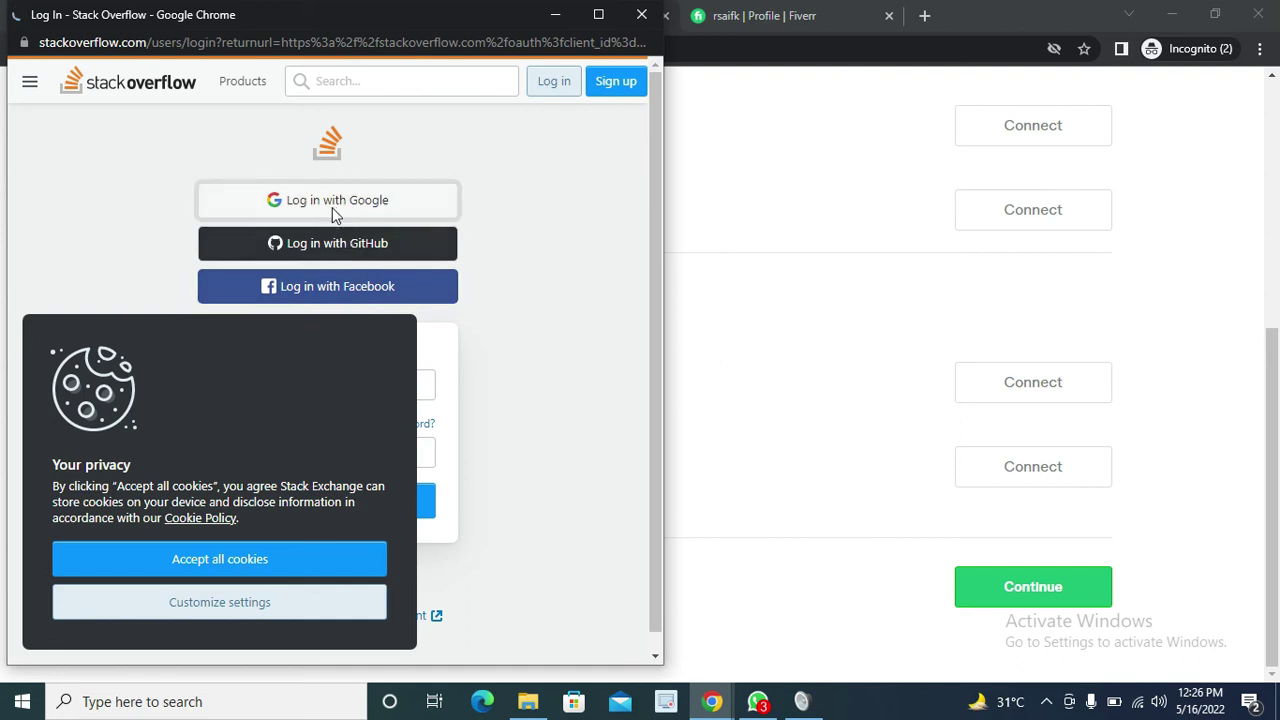
{"action": "left_click", "coordinate": [333, 205]}
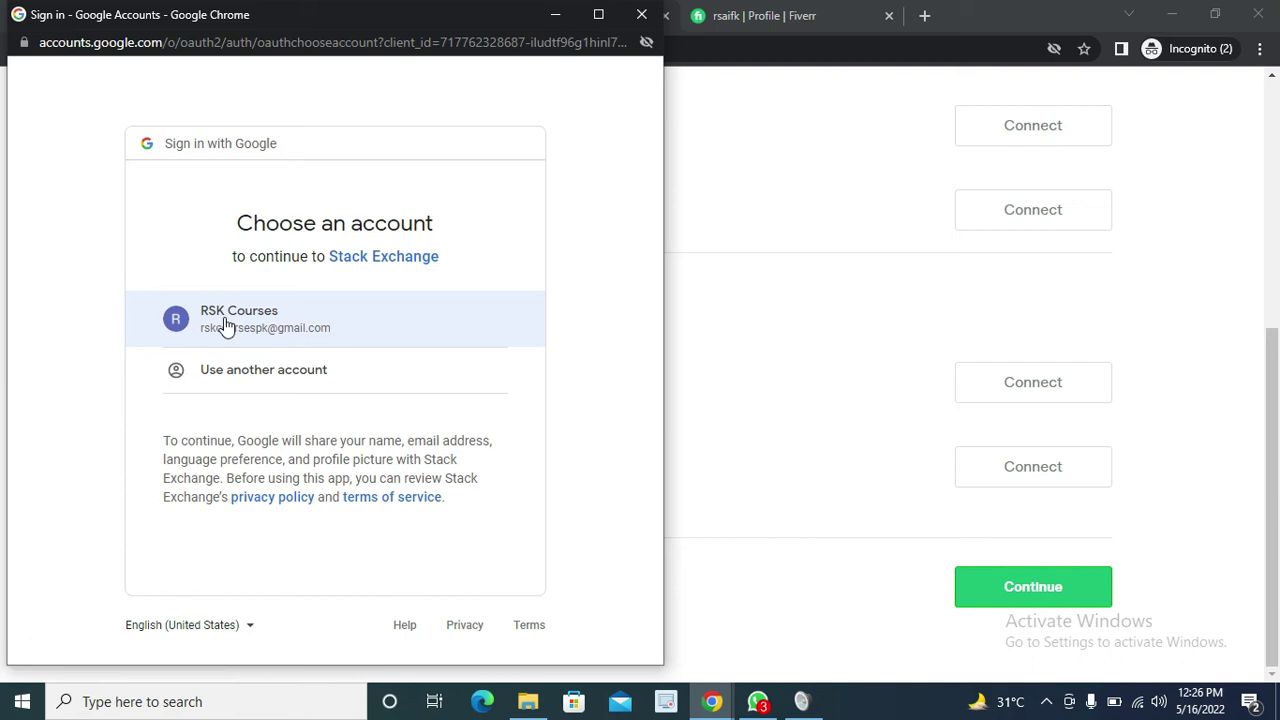
{"action": "left_click", "coordinate": [283, 323]}
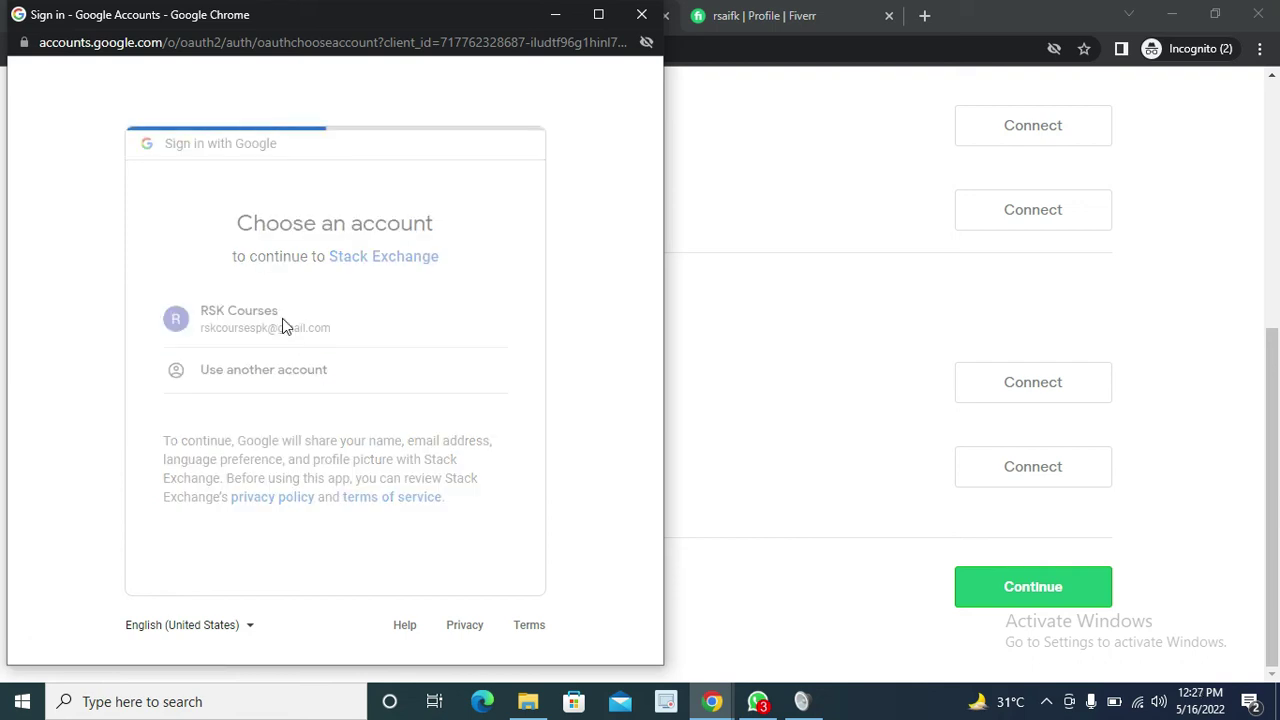